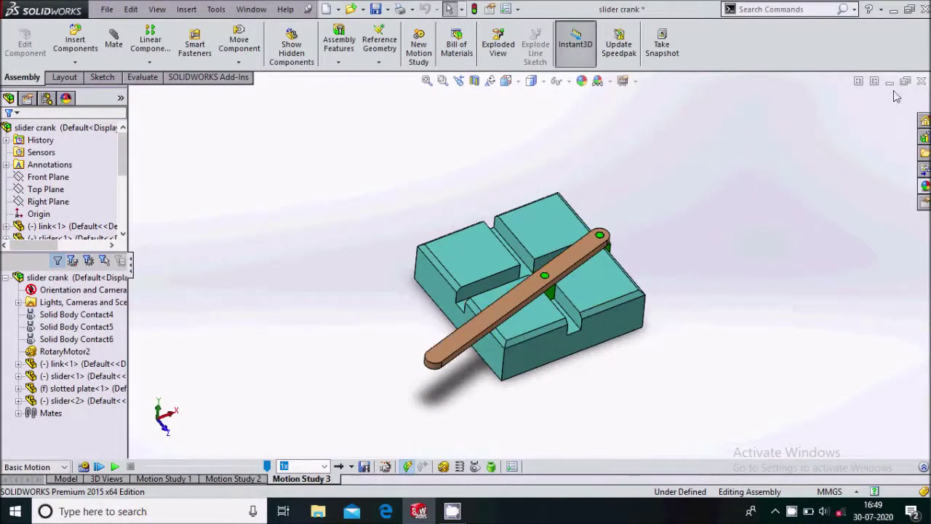
Close the slider crank assembly with Save all, then start a new part and select its Top Plane
click(921, 81)
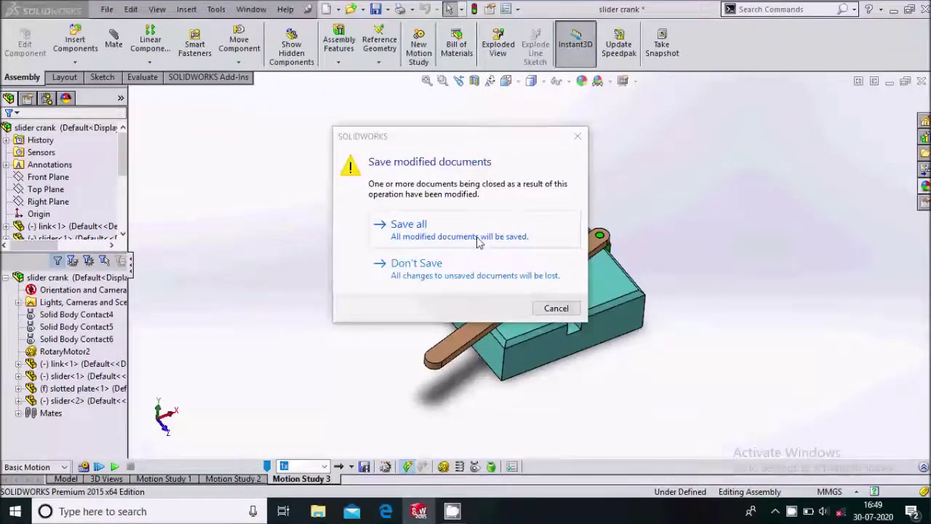
click(358, 223)
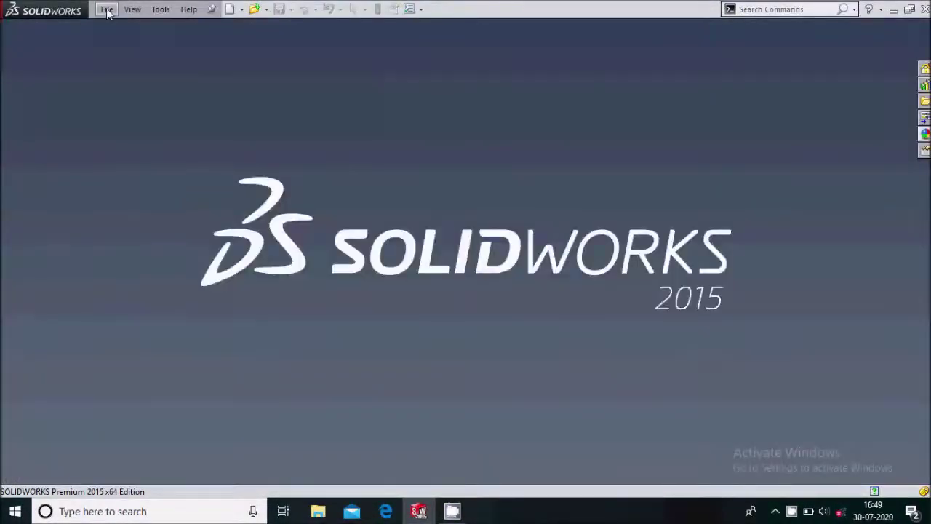
click(107, 9)
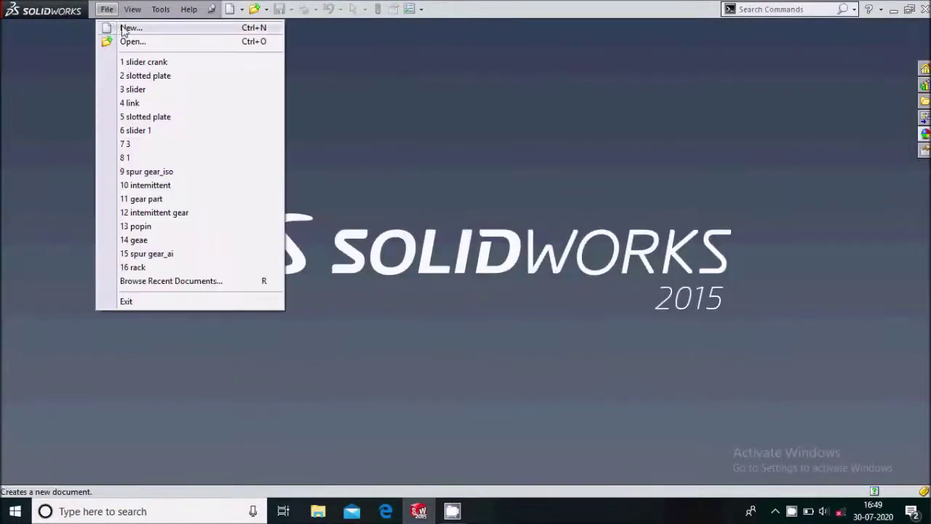
click(123, 24)
click(286, 270)
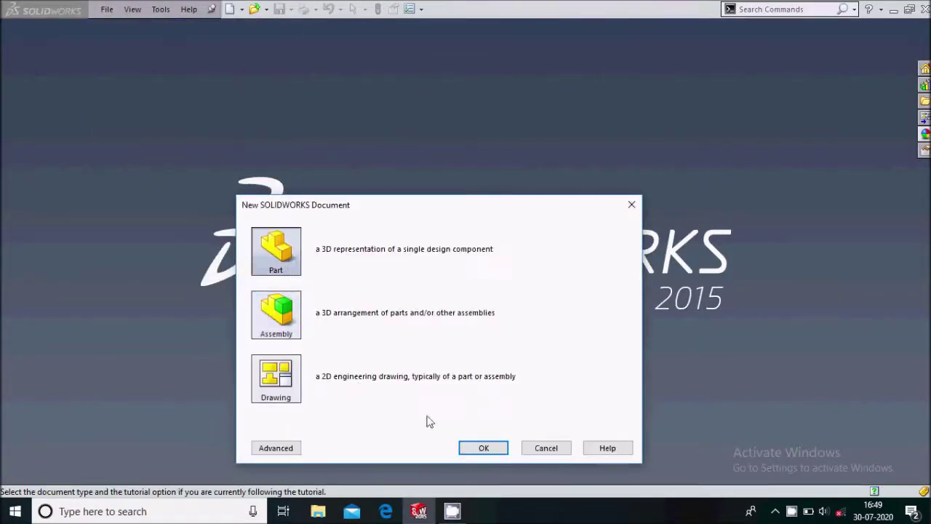
click(484, 448)
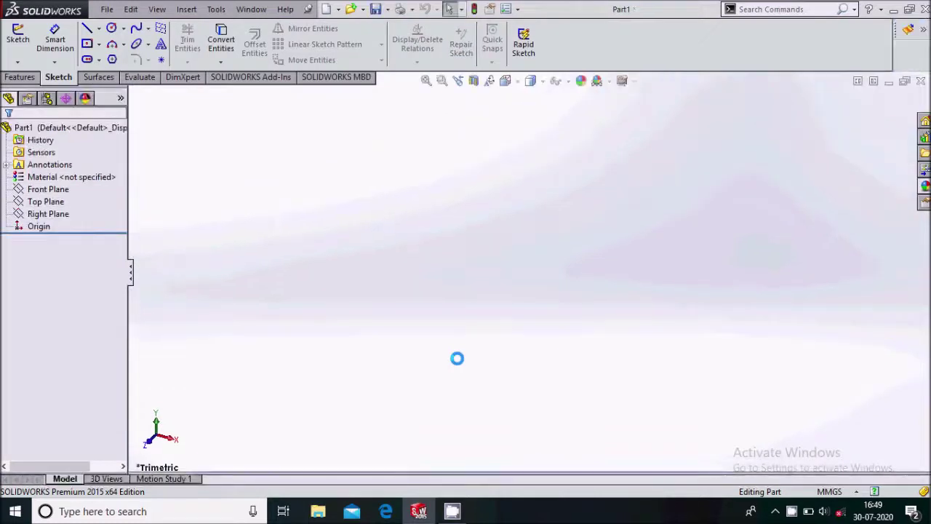
click(46, 202)
Sketch a centre rectangle on the Top Plane, centred at the origin
click(70, 183)
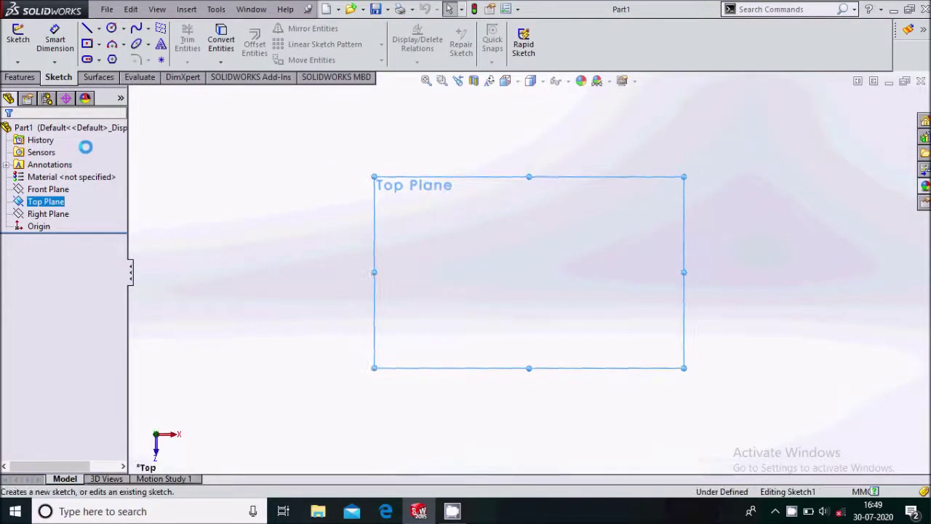
click(87, 44)
click(530, 273)
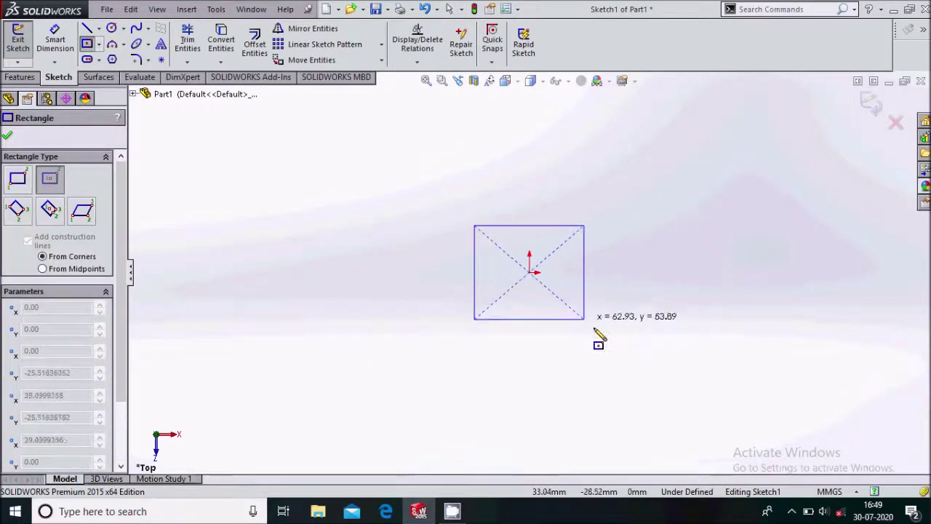
click(613, 349)
Dimension the rectangle's width and height to 100 mm each and exit the sketch
click(61, 43)
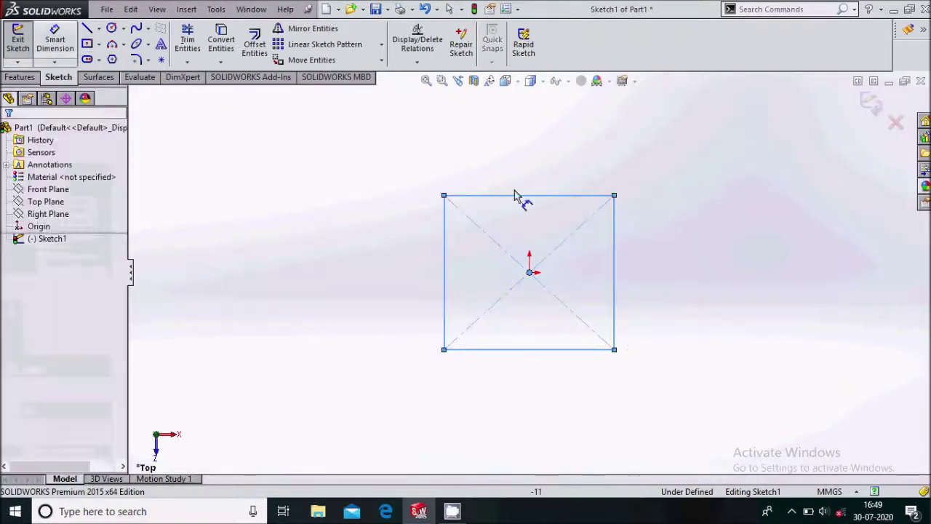
click(528, 176)
click(530, 176)
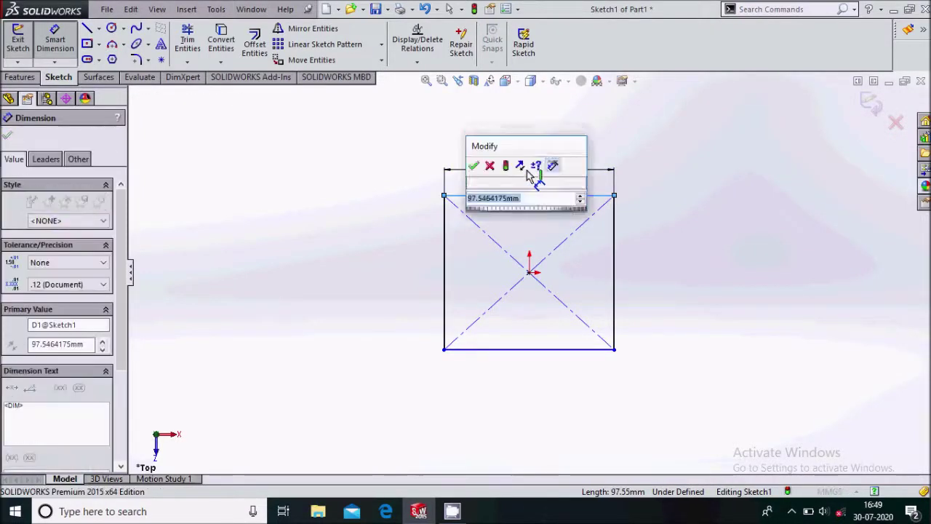
text(100)
key(Return)
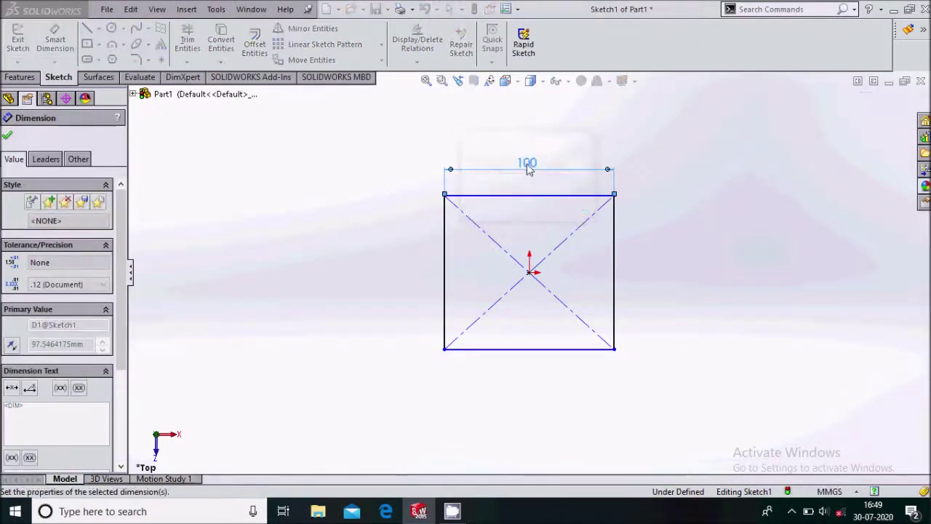
click(615, 281)
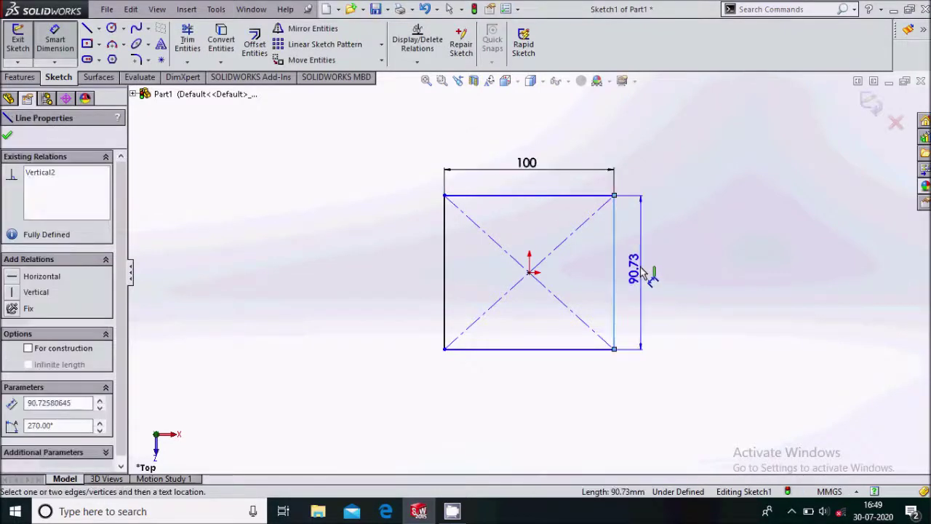
click(640, 273)
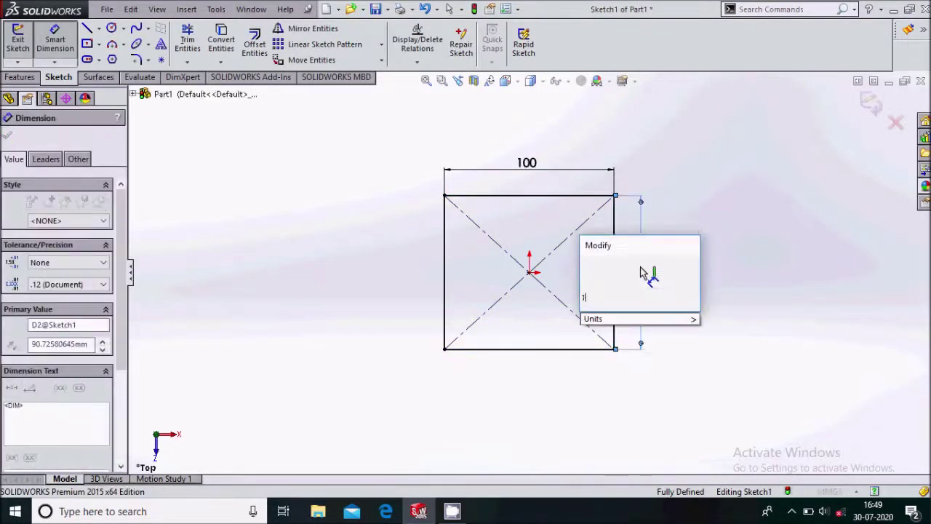
text(1000)
key(BackSpace)
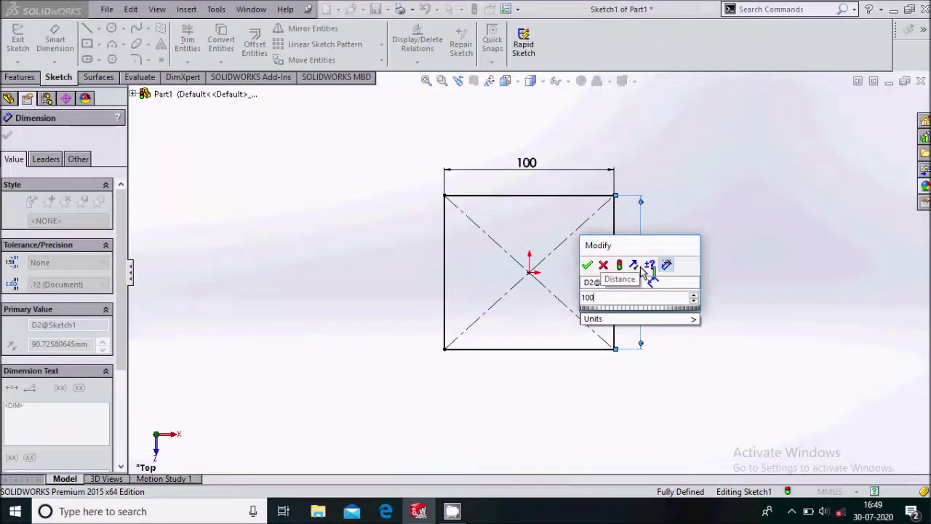
key(Escape)
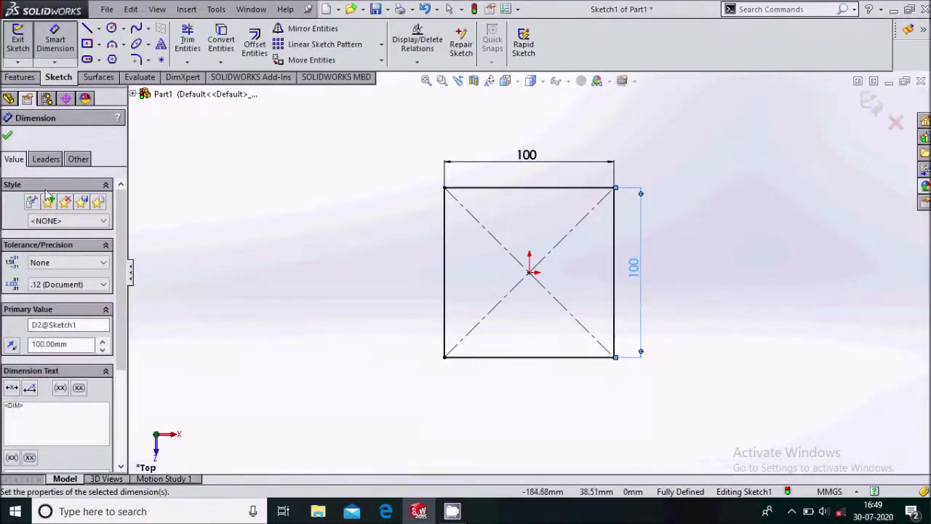
click(8, 138)
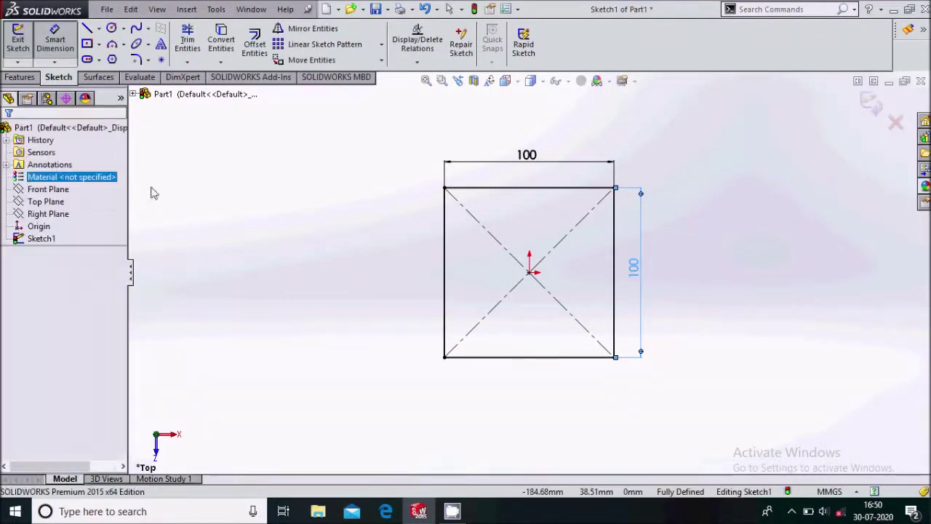
click(872, 107)
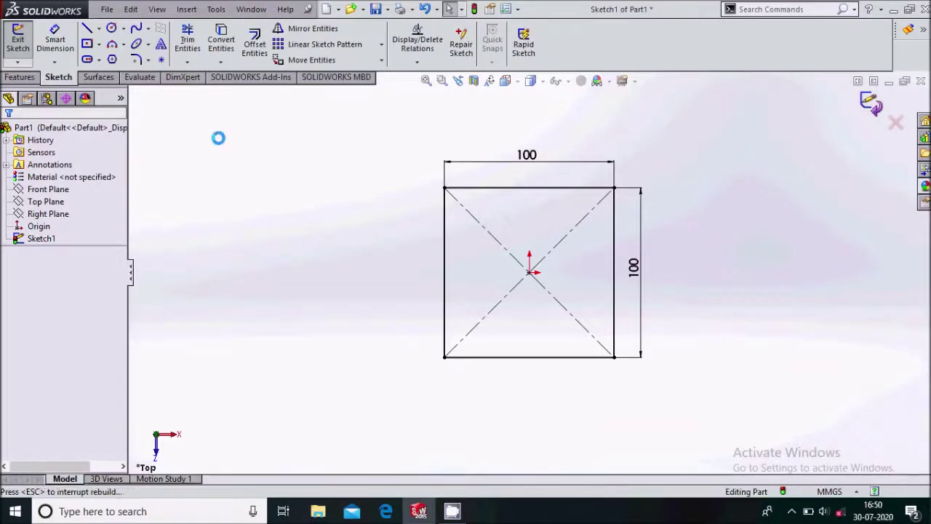
Extrude the 100 × 100 square to a Blind depth of 30 mm as Boss-Extrude1
click(21, 77)
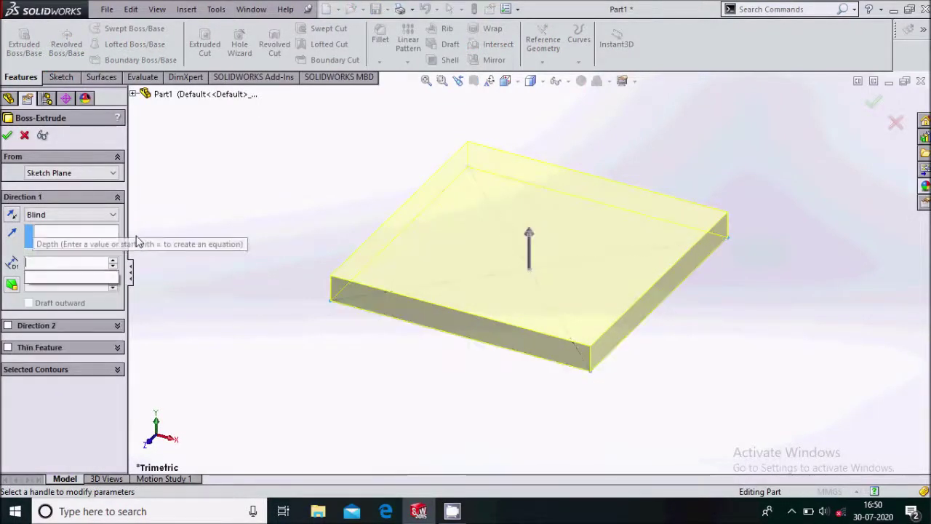
text(30)
key(Return)
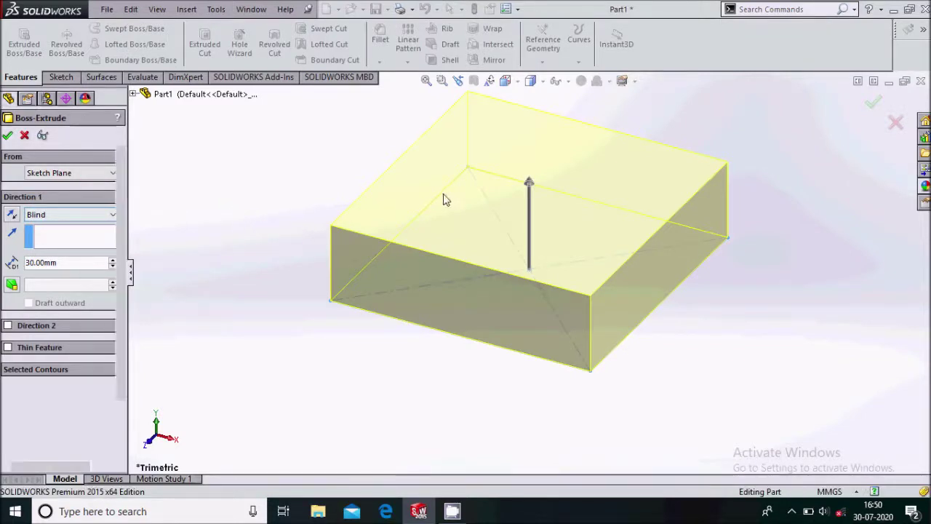
key(Return)
click(500, 208)
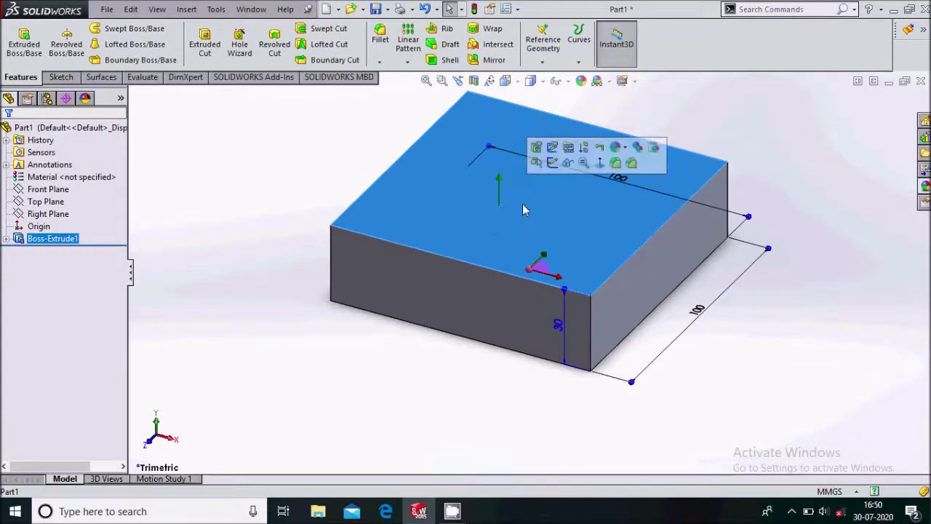
Start a sketch on the block's top face and view it face-on
click(552, 164)
click(544, 83)
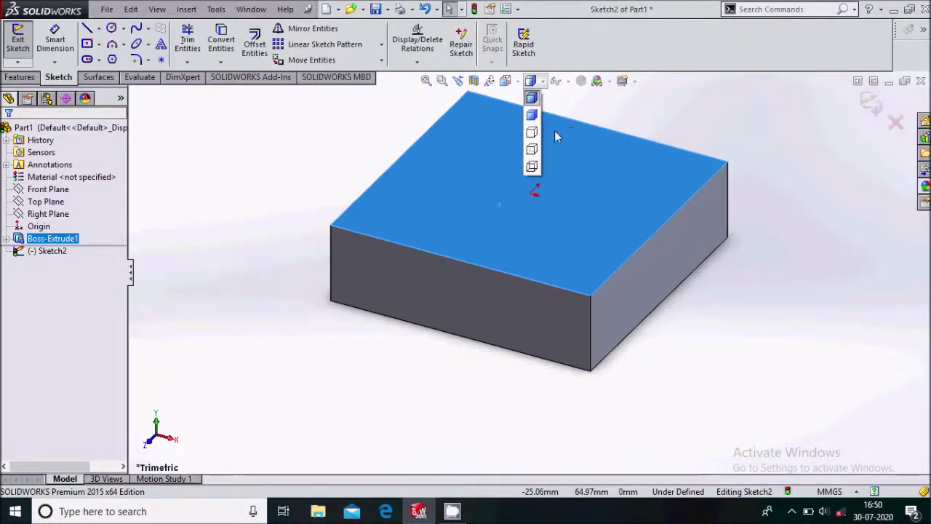
click(505, 81)
click(574, 150)
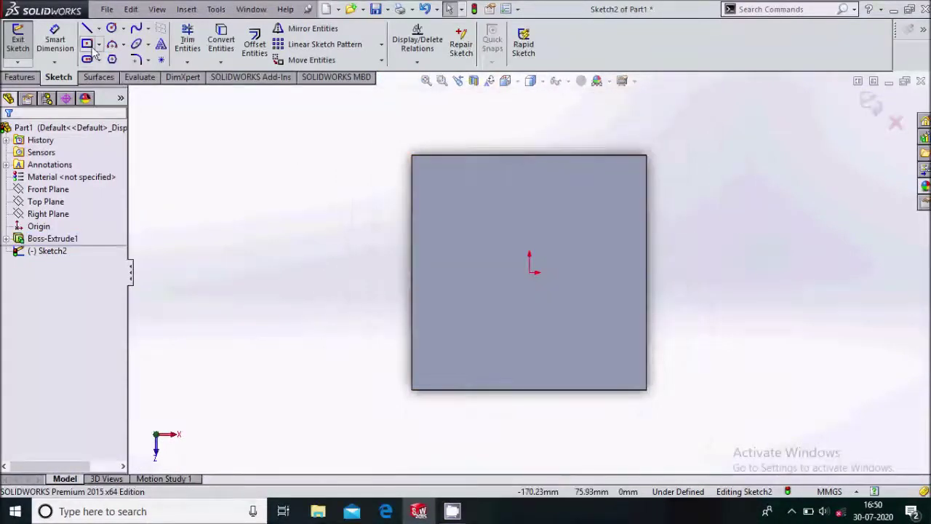
Draw two centre rectangles from the origin: a vertical strip and a horizontal strip
click(529, 272)
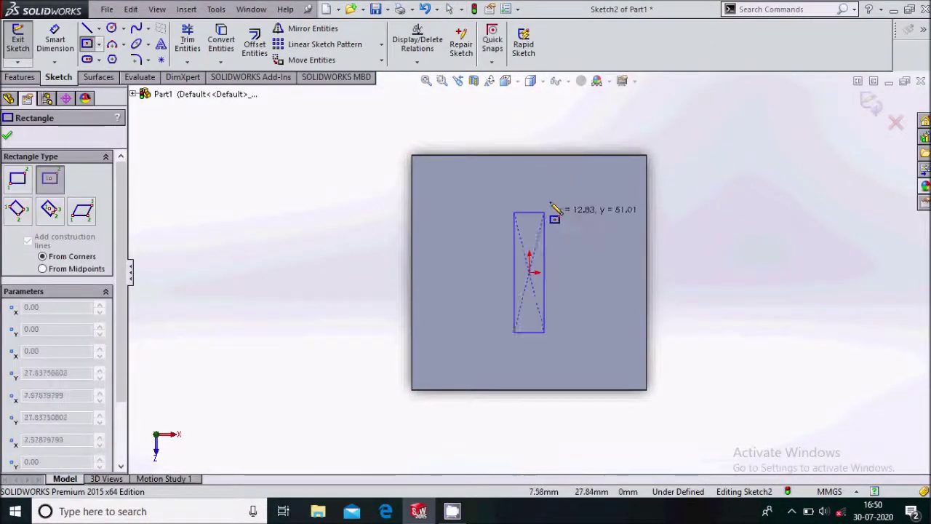
click(549, 155)
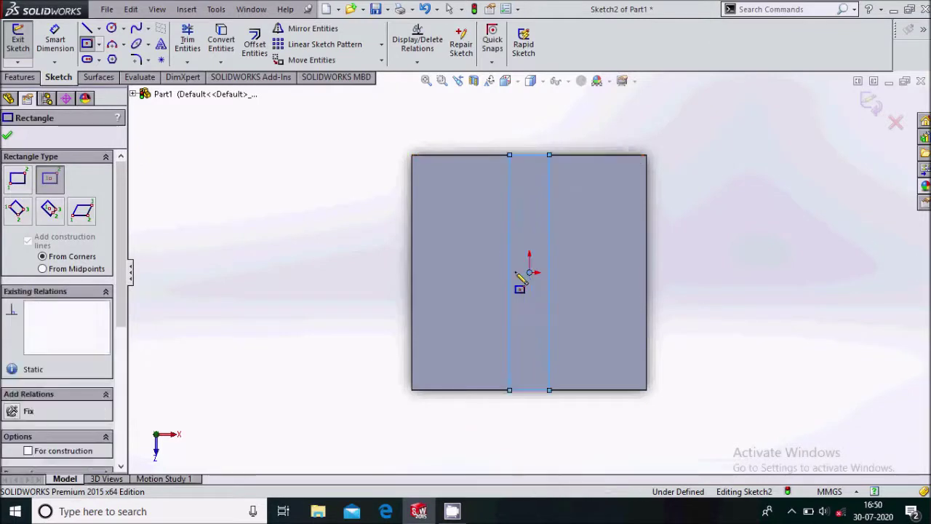
click(530, 272)
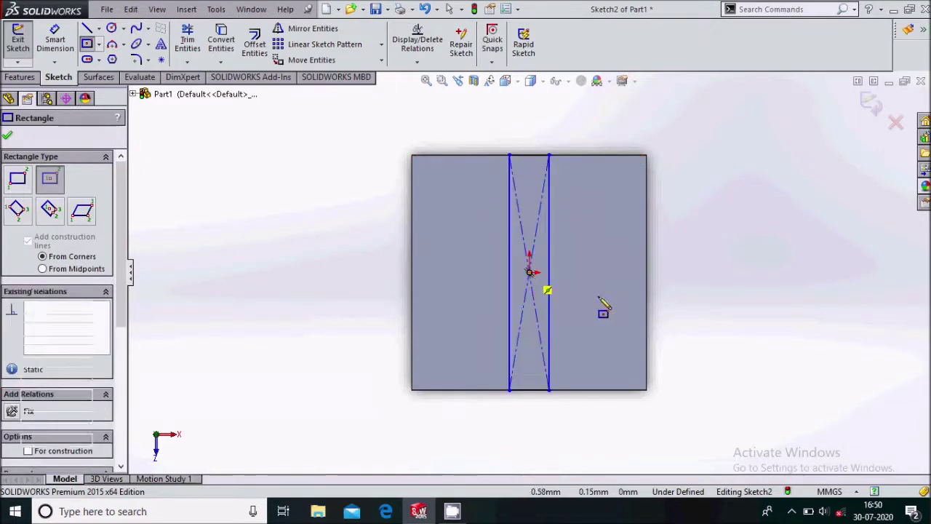
click(646, 292)
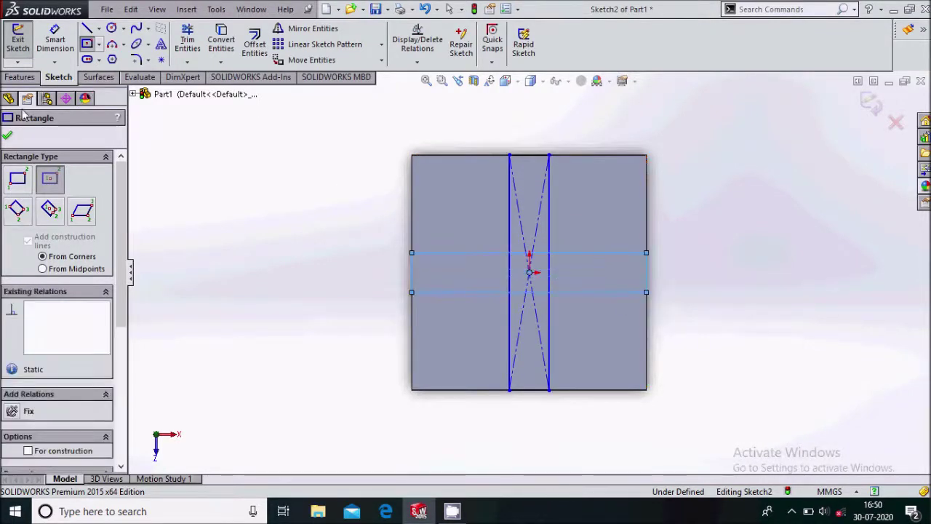
click(9, 136)
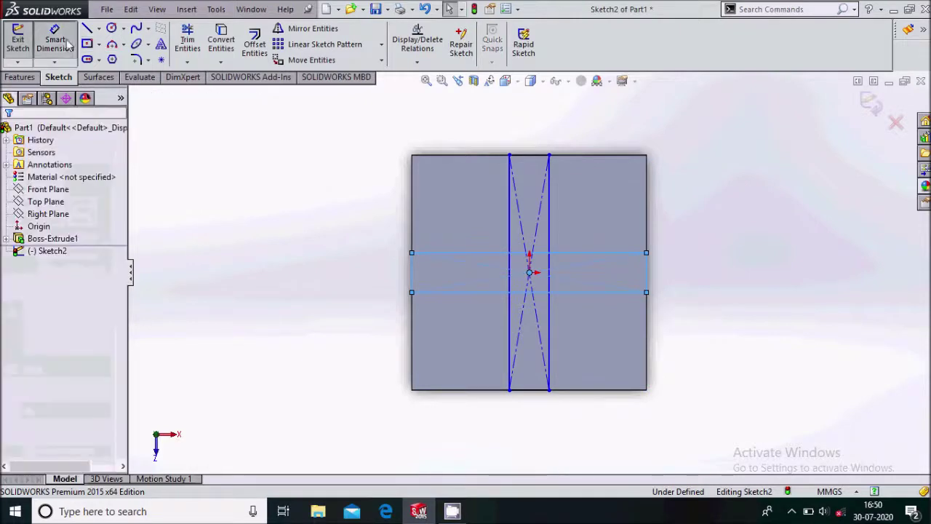
Dimension the vertical and horizontal strip widths to 10 mm each
click(530, 153)
click(531, 135)
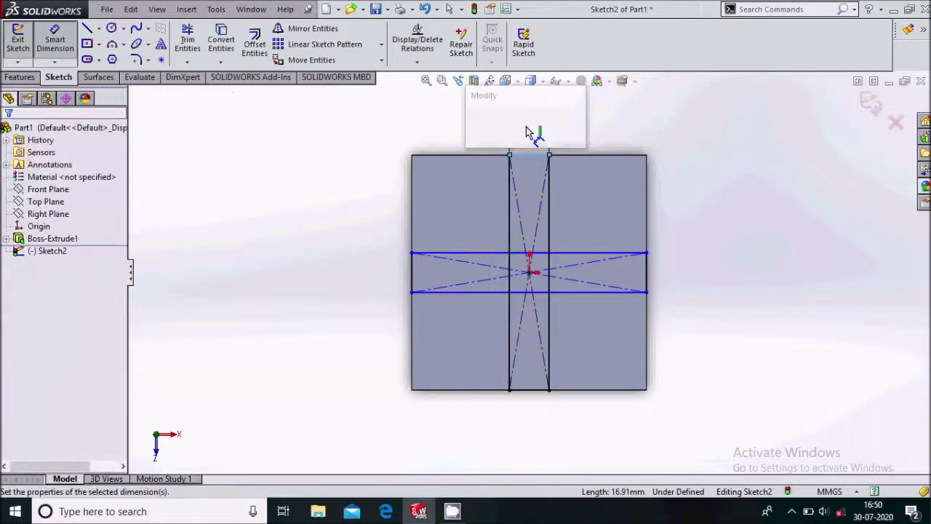
text(=)
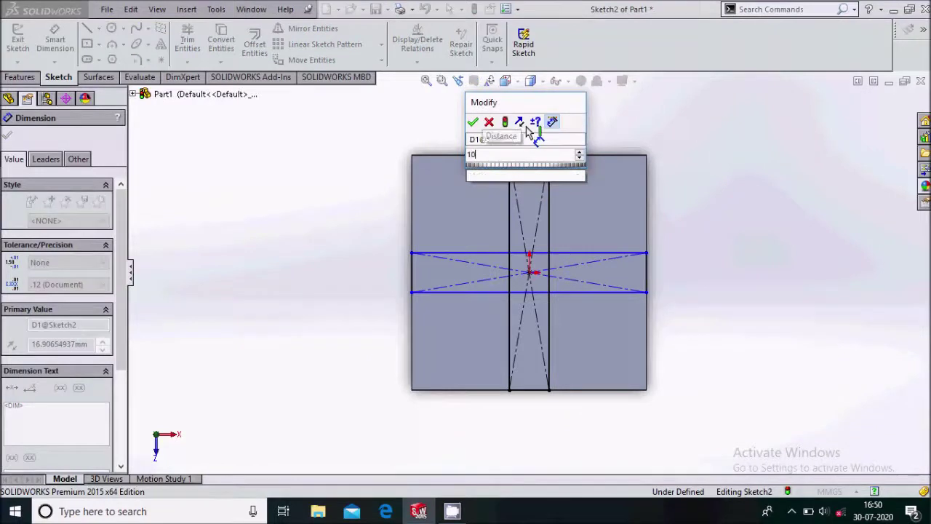
key(Escape)
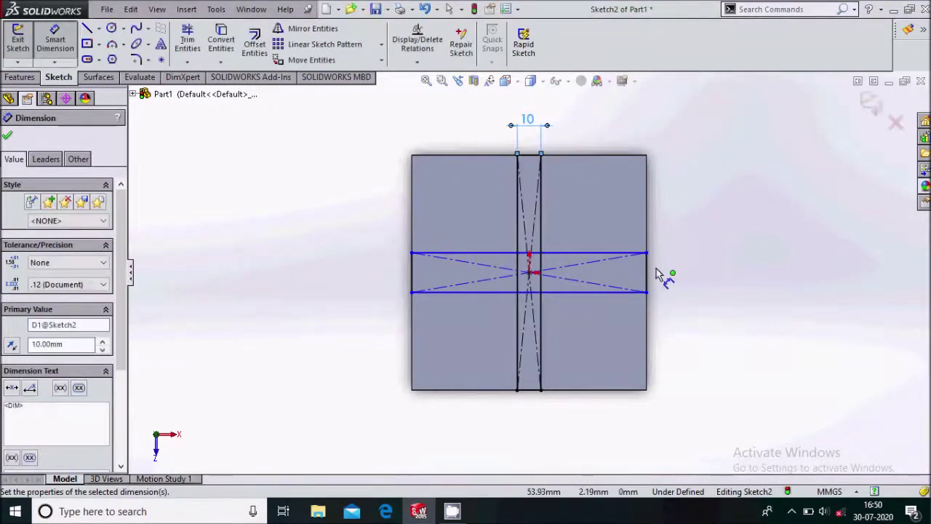
click(650, 278)
click(665, 279)
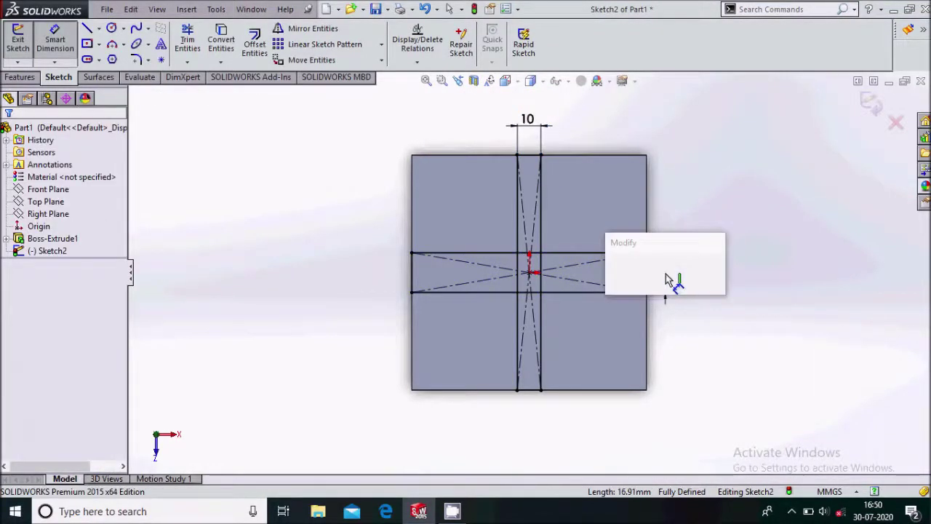
key(Escape)
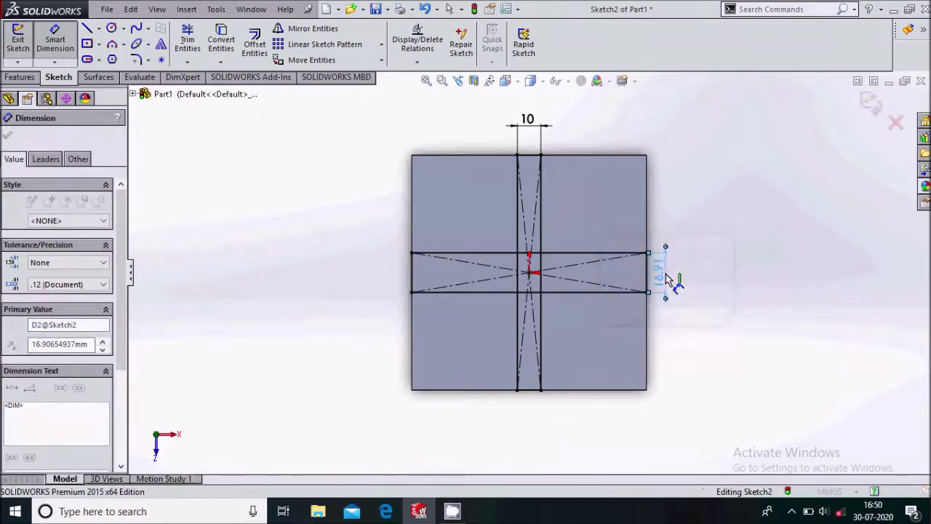
click(242, 134)
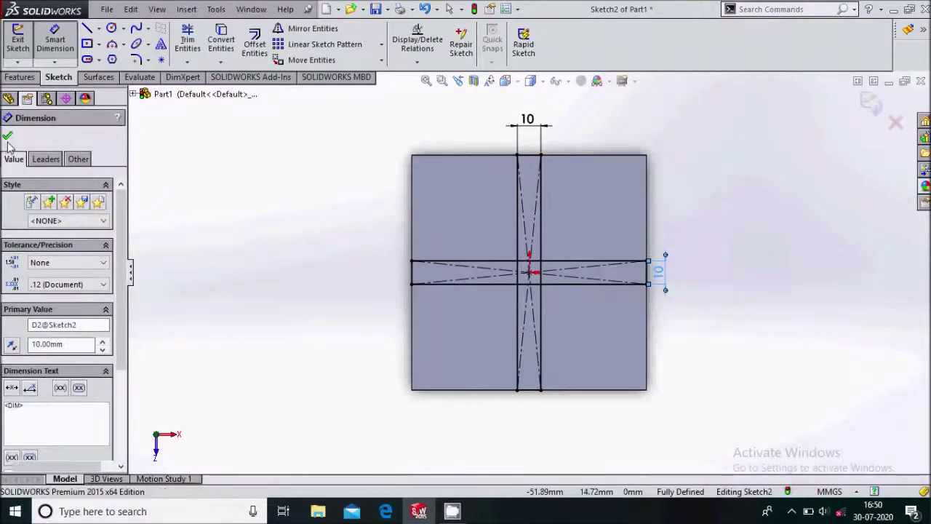
click(187, 40)
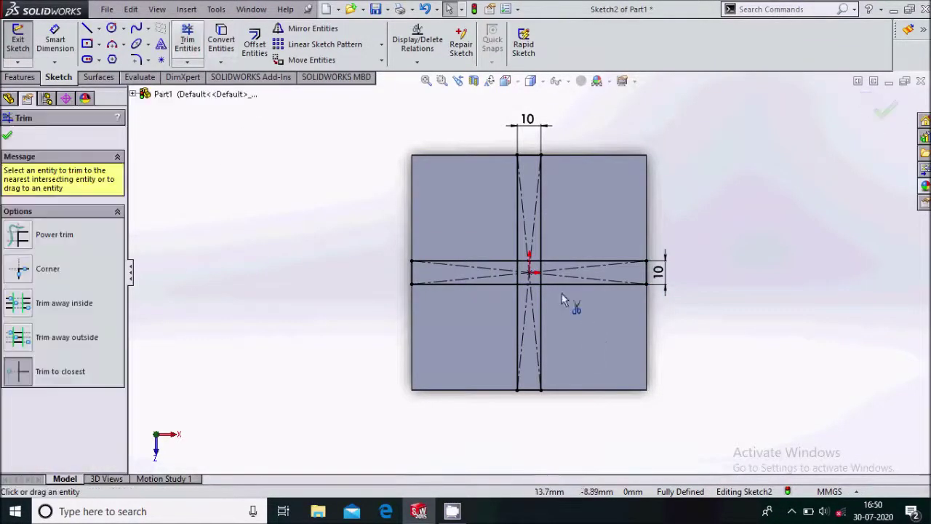
Trim the overlapping inner line pieces so the two strips form one plus-shaped outline
scroll(554, 283, down, 2)
scroll(551, 286, down, 2)
scroll(528, 270, down, 2)
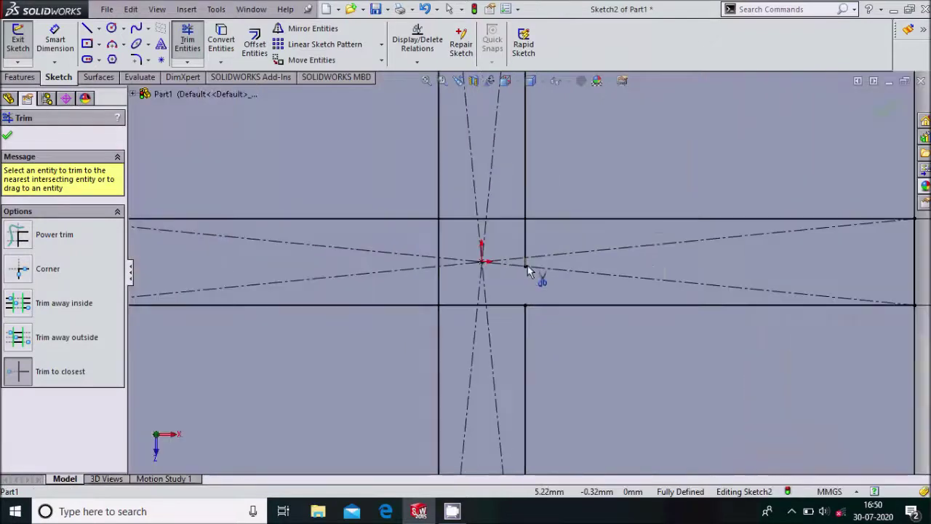
click(526, 255)
click(509, 219)
click(482, 221)
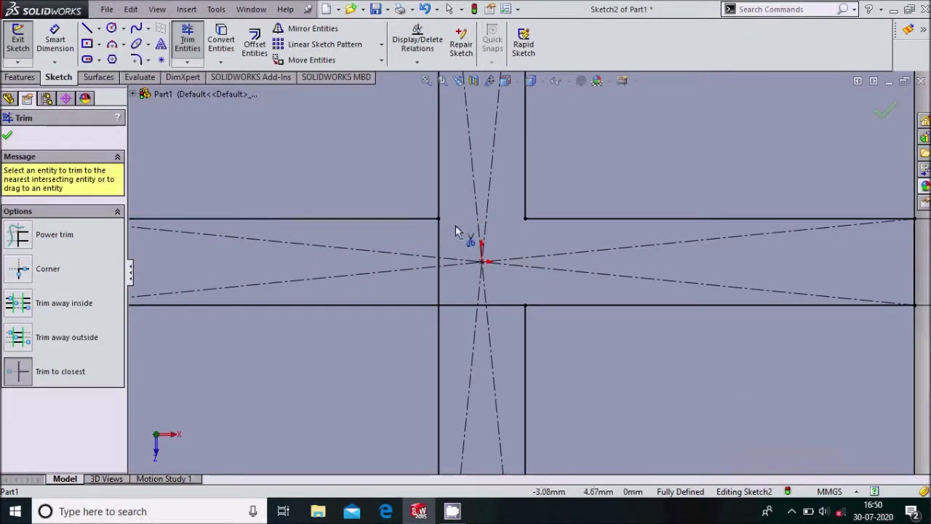
click(439, 242)
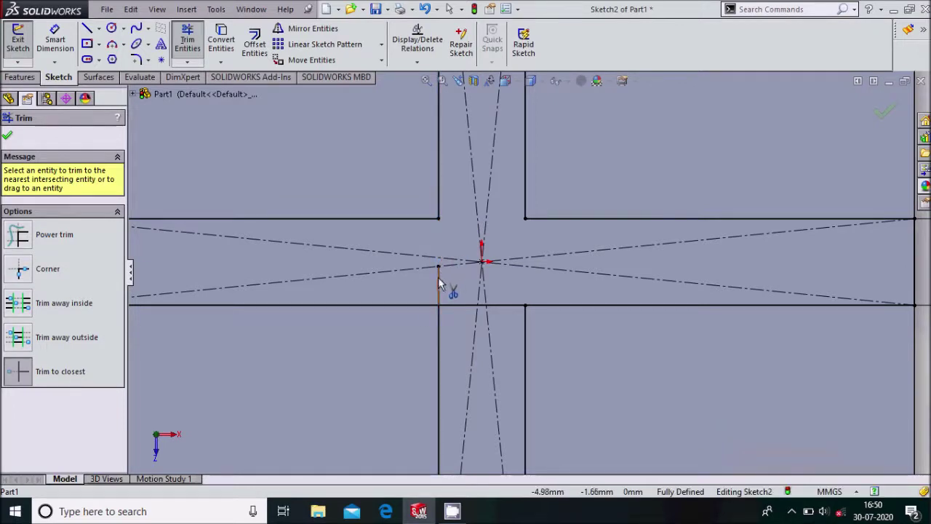
click(453, 308)
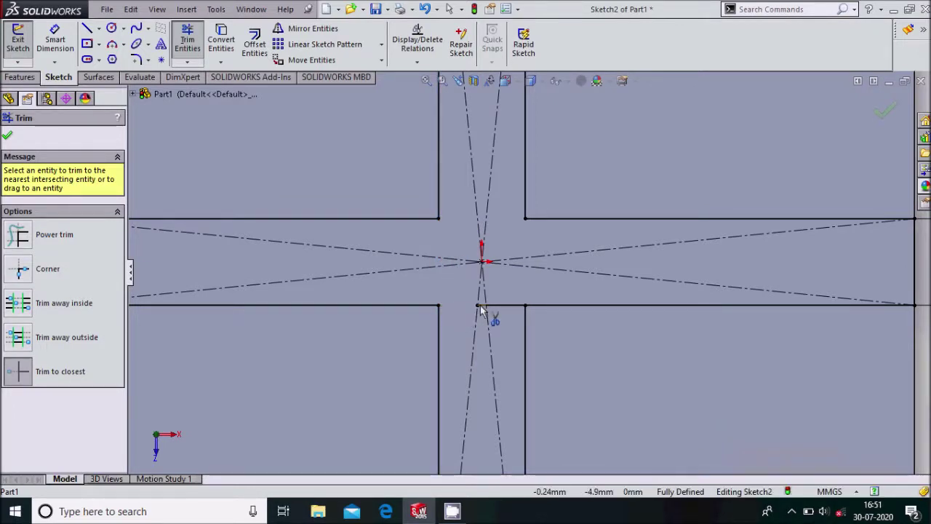
click(9, 138)
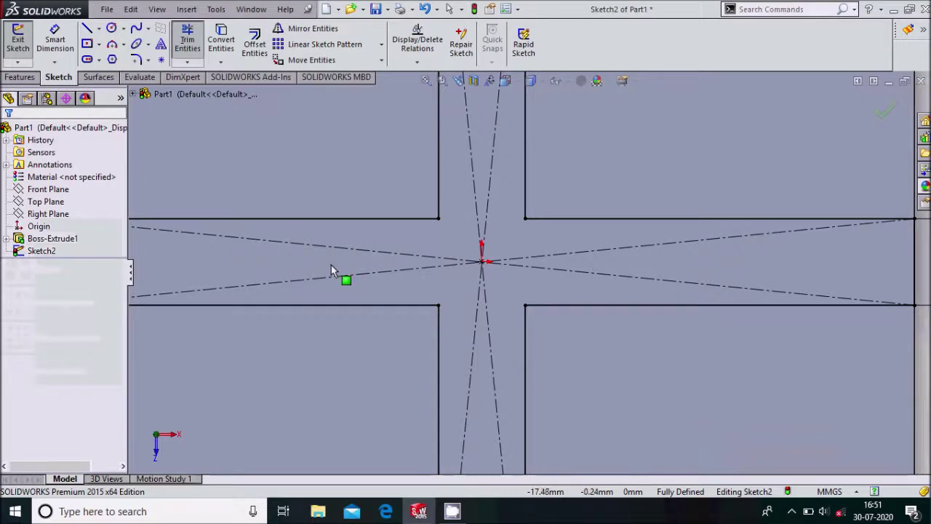
Fit the part in view and start an Extruded Cut from the cross sketch
key(f)
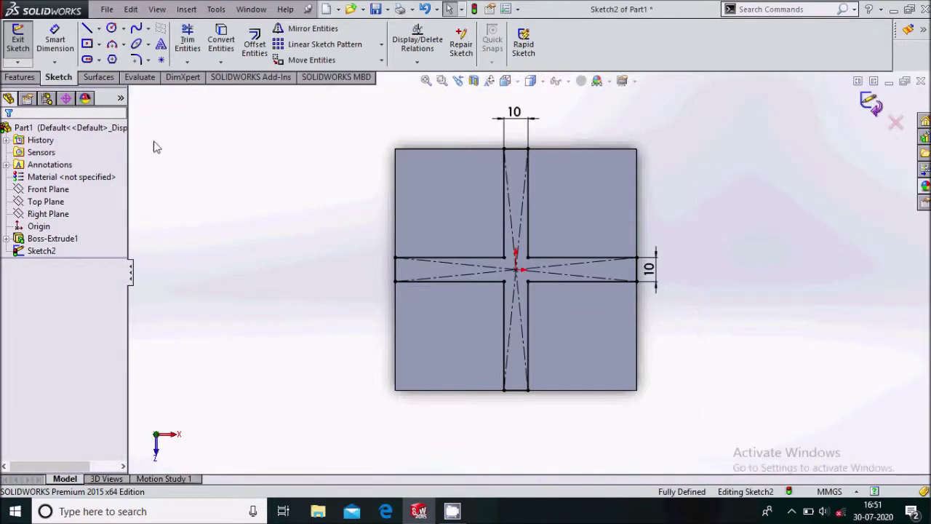
click(21, 77)
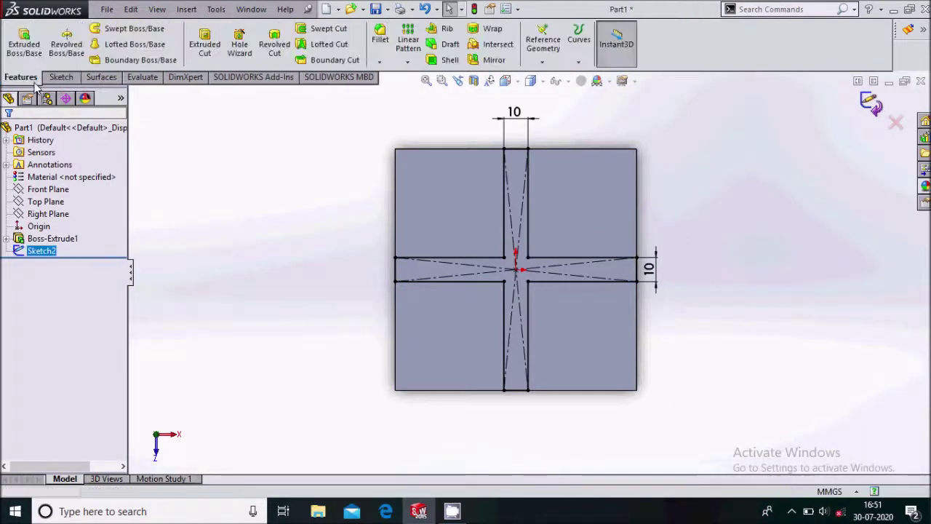
click(205, 44)
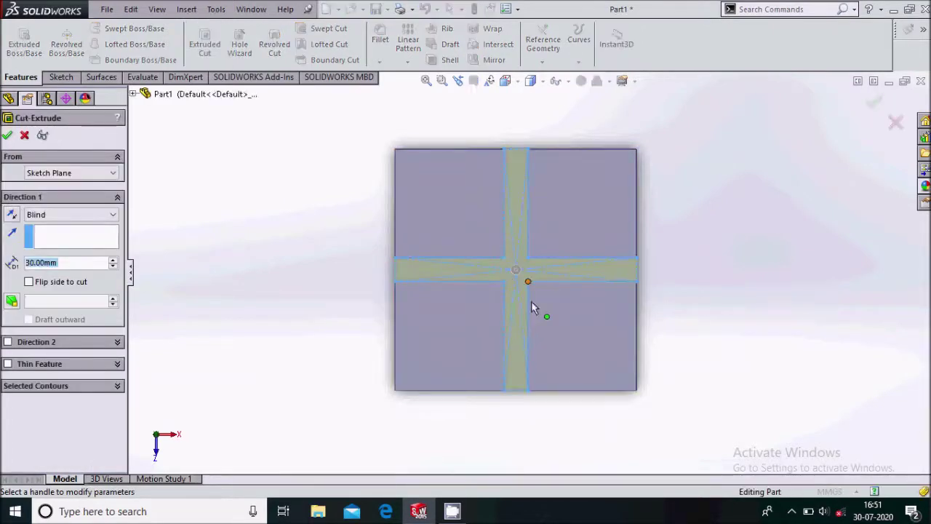
Cut the plus-shaped sketch 12 mm deep (Blind) into the plate as Cut-Extrude1
scroll(509, 291, up, 2)
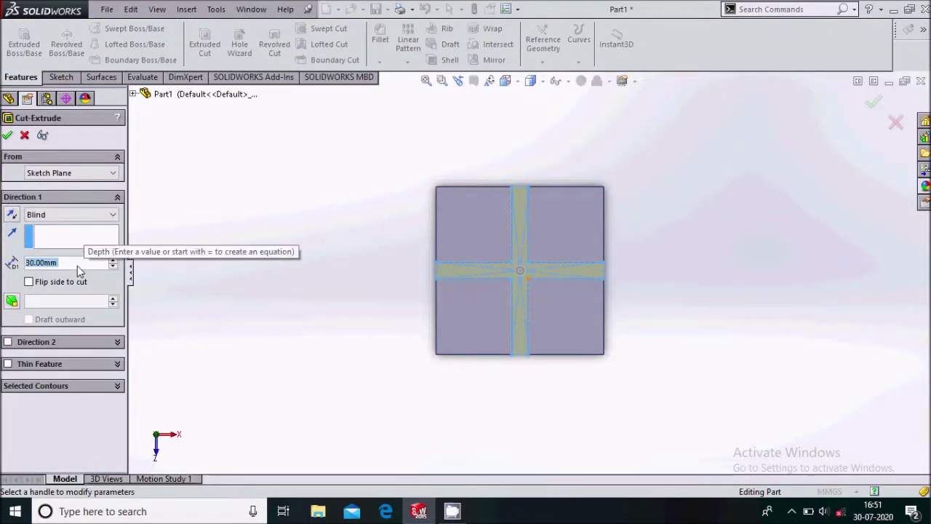
text(12)
key(Return)
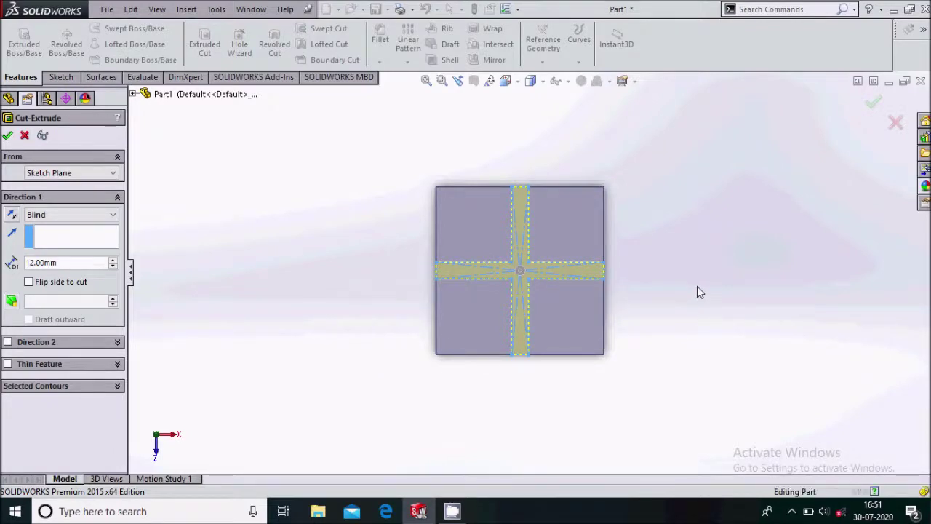
key(Return)
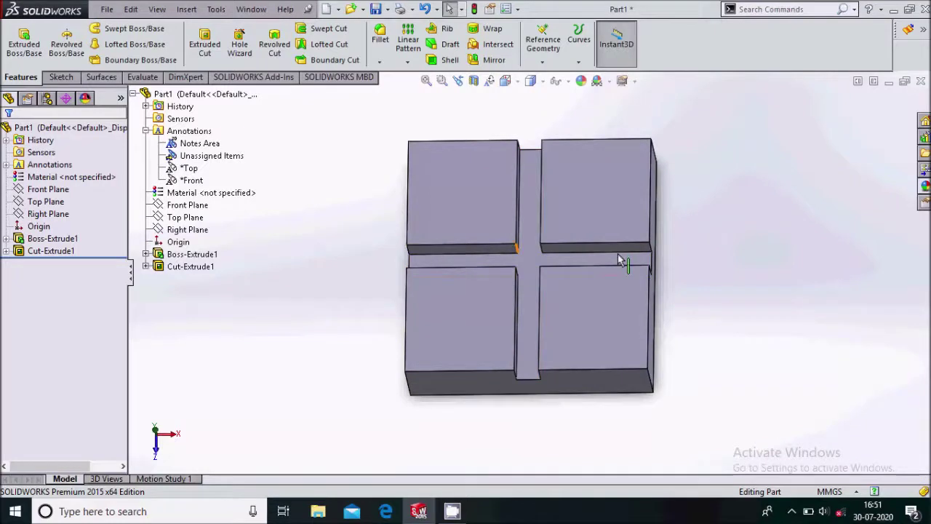
Chamfer the four raised blocks' outer edges at 3 mm × 45°
click(379, 63)
click(409, 87)
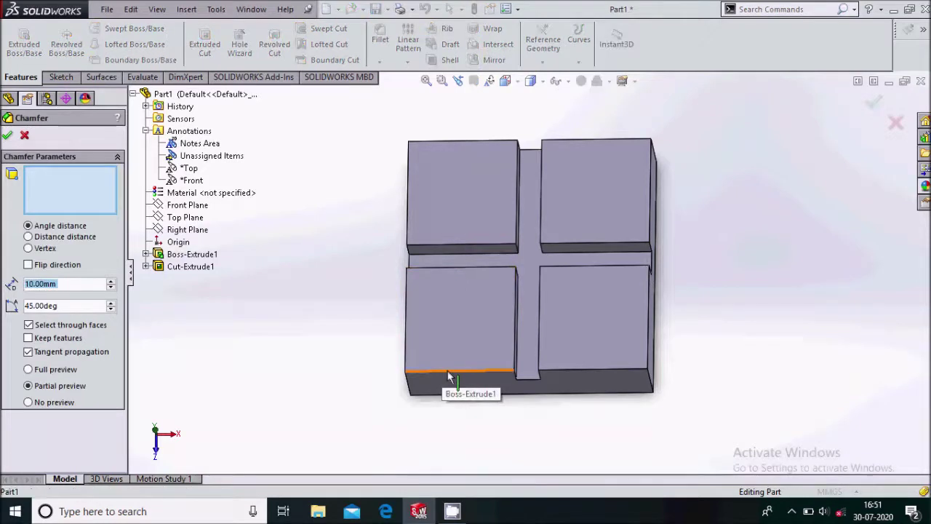
click(449, 377)
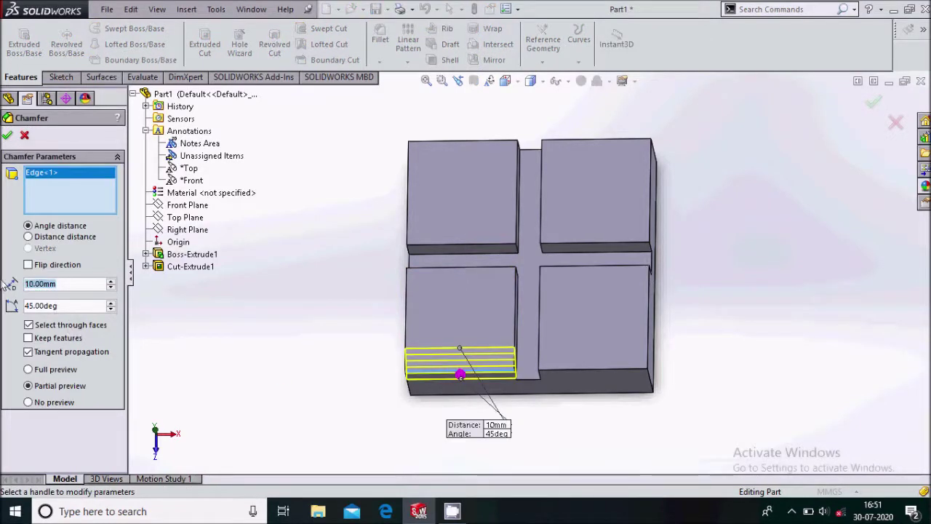
text(3)
key(Return)
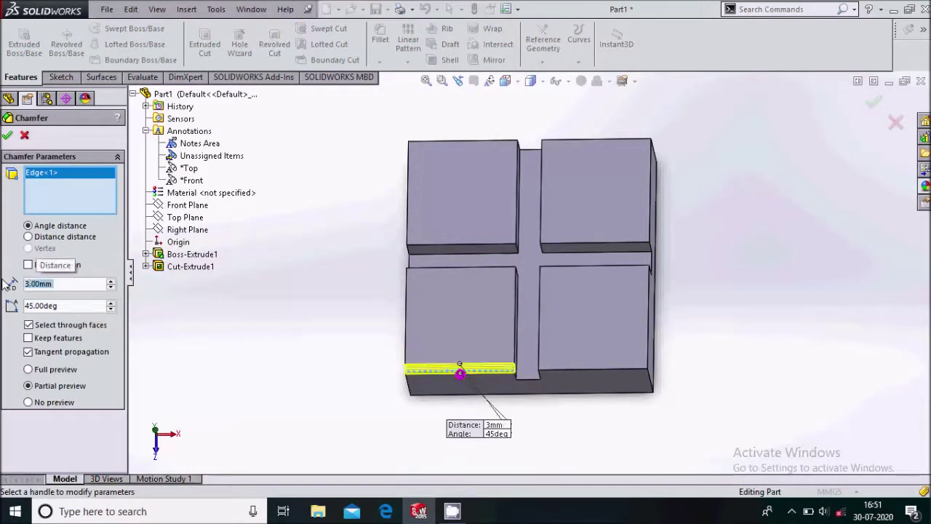
click(406, 342)
click(408, 219)
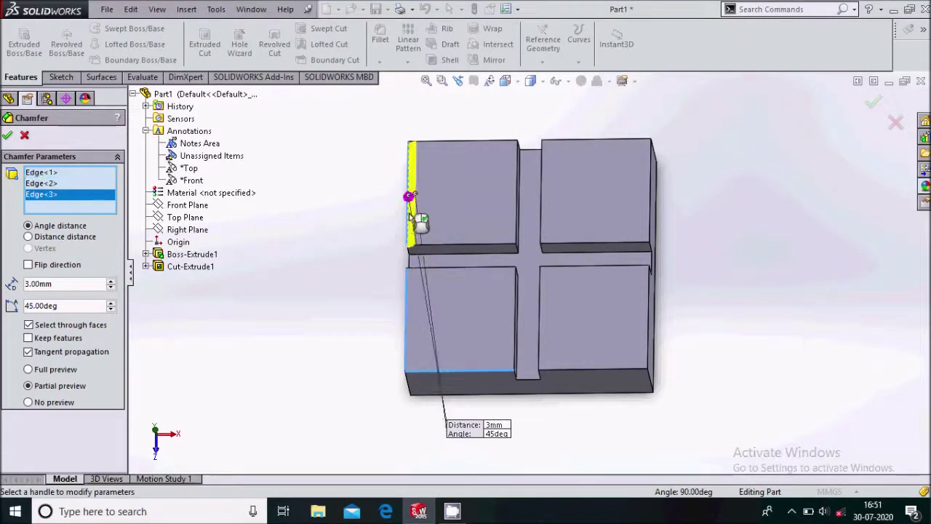
click(469, 142)
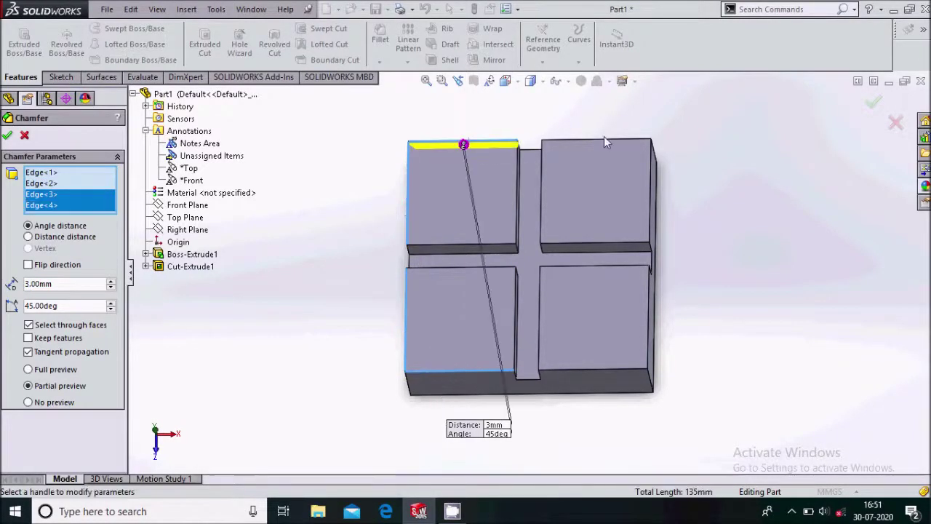
click(621, 143)
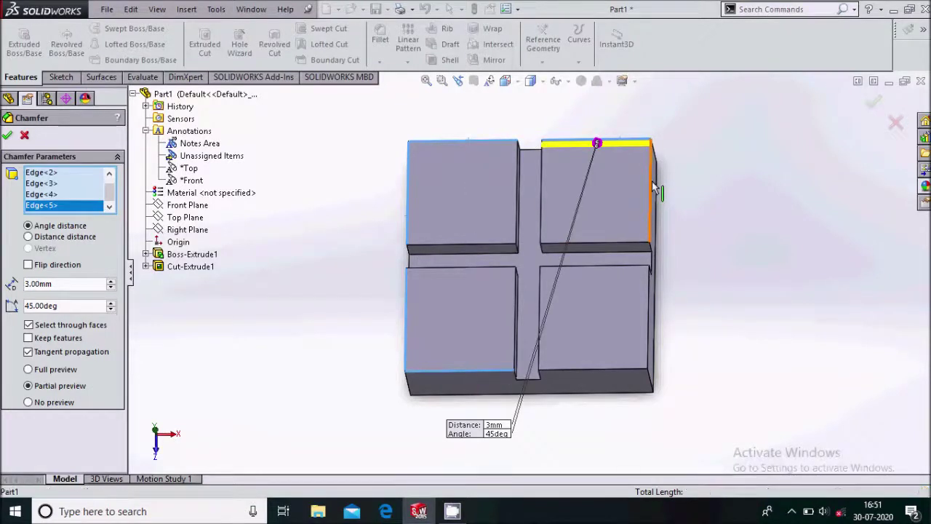
click(651, 183)
click(647, 342)
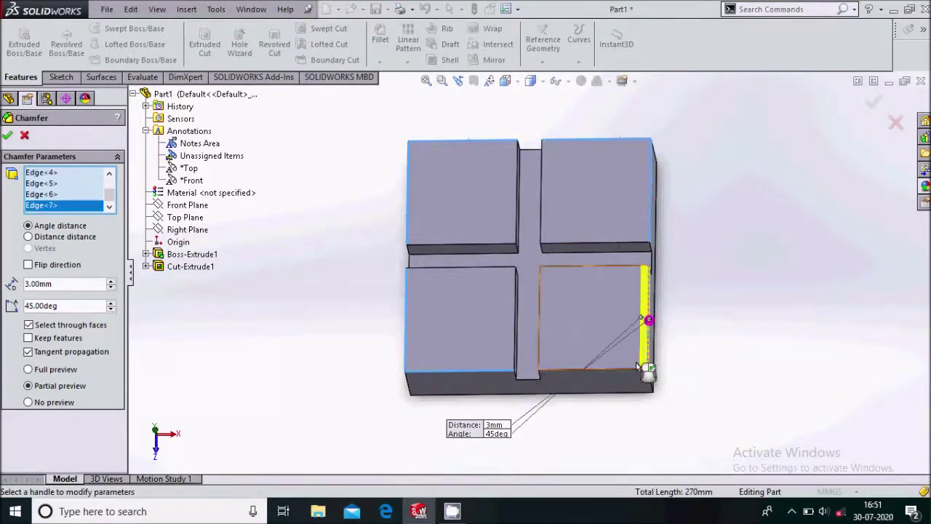
click(617, 373)
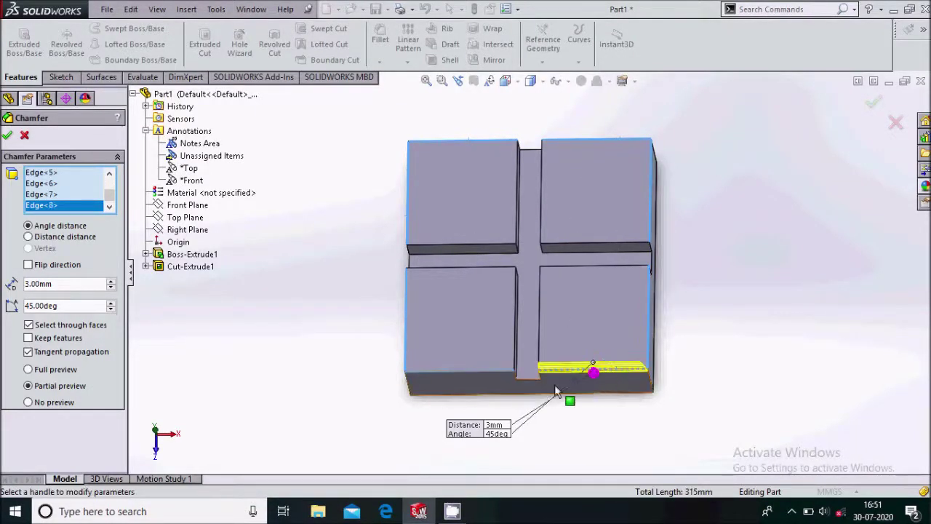
click(475, 377)
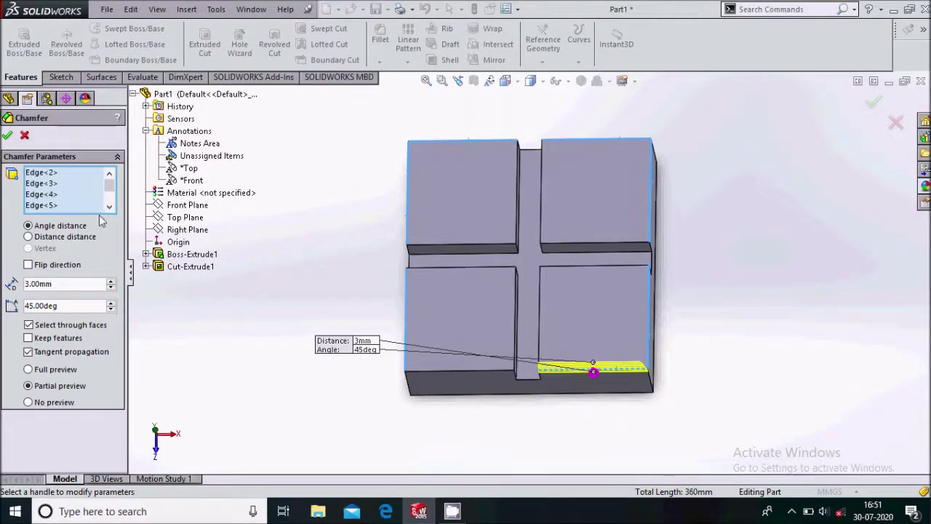
click(6, 137)
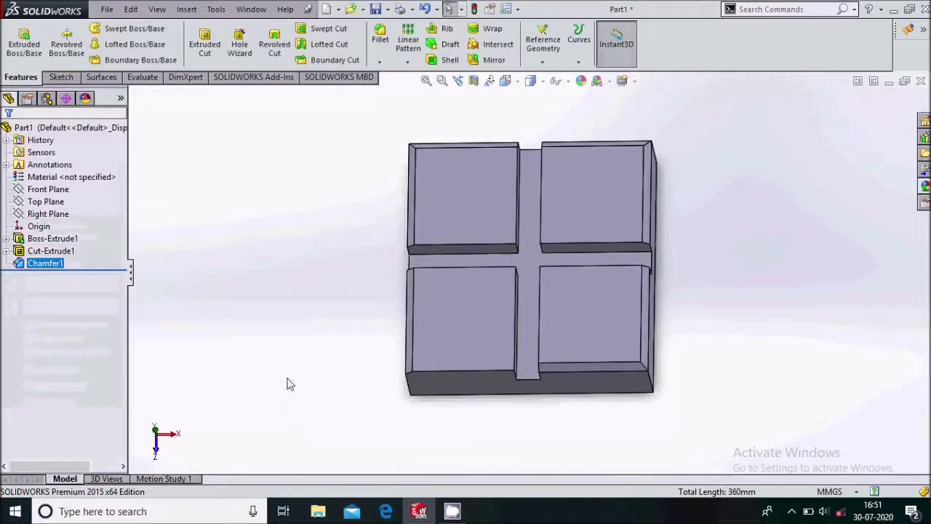
Inspect the chamfers, review Chamfer1's settings, and start saving the part with Ctrl+S
click(330, 369)
middle_drag(368, 378, 385, 361)
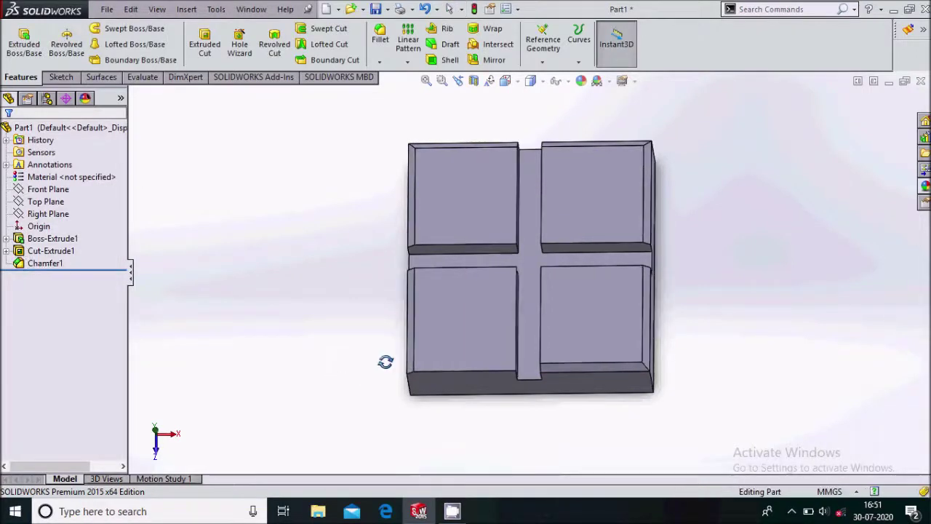
right_click(49, 267)
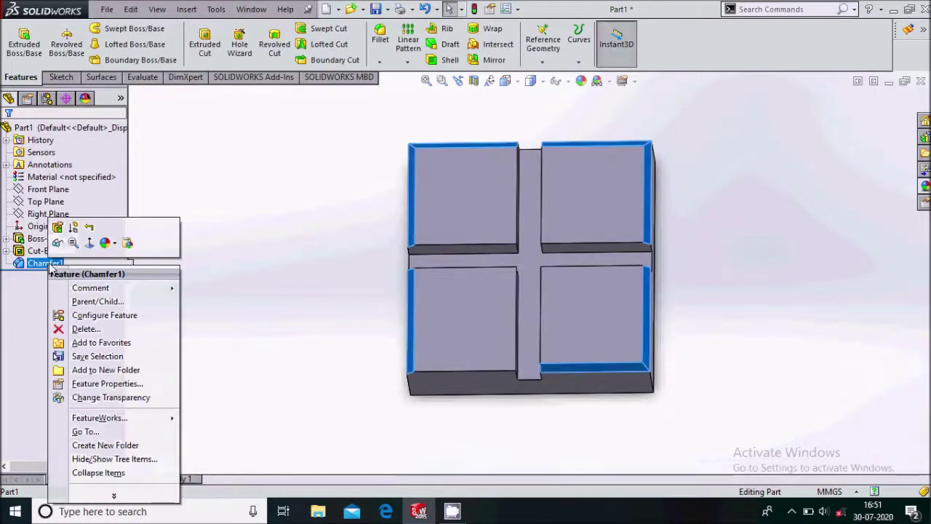
click(61, 233)
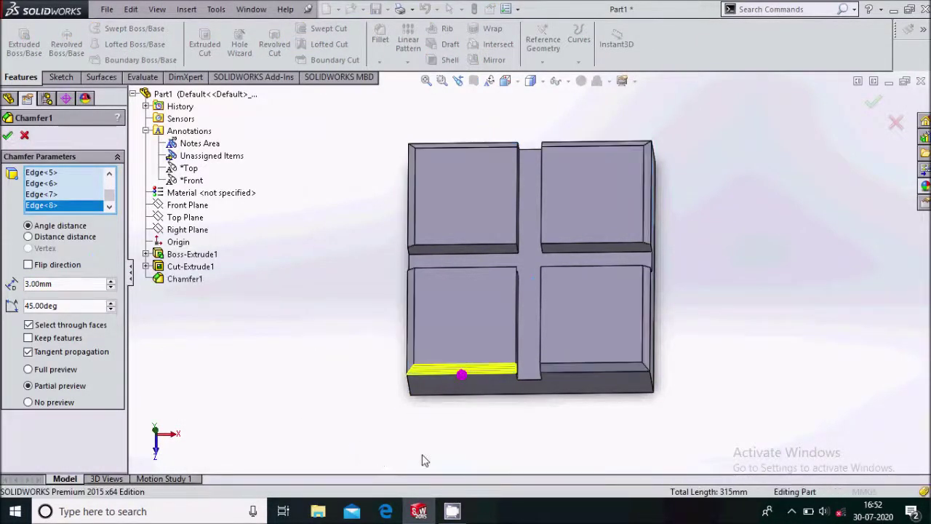
key(Return)
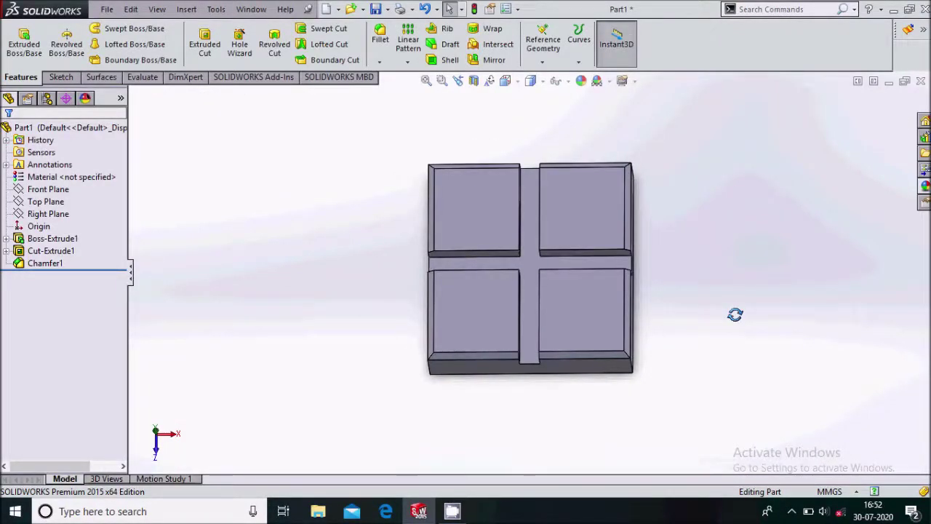
key(ctrl+s)
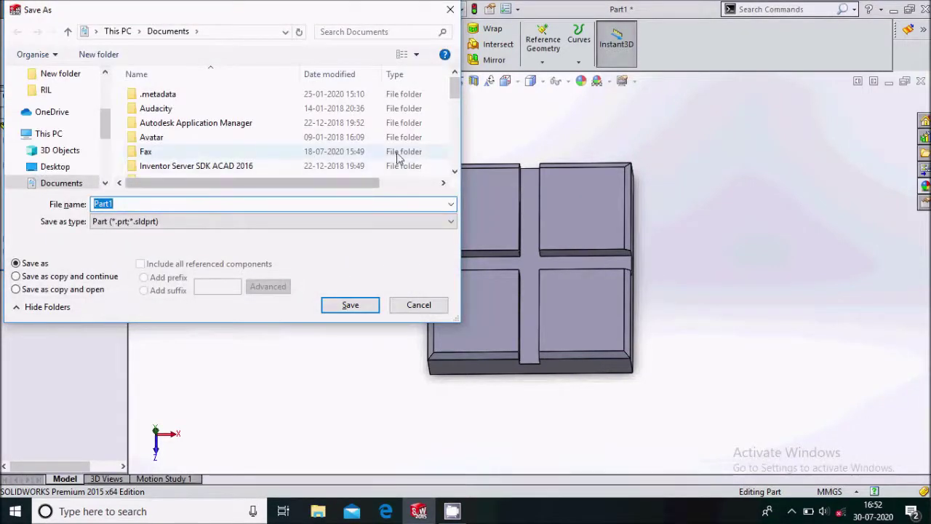
Save the part as 'slotted plate' in a new 'slider crank' folder under Documents
right_click(439, 151)
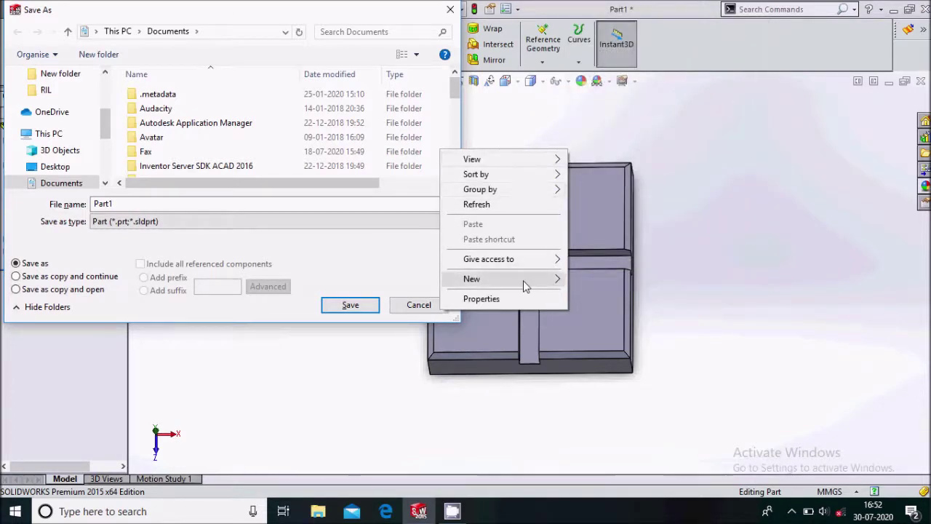
mouse_move(523, 280)
click(590, 16)
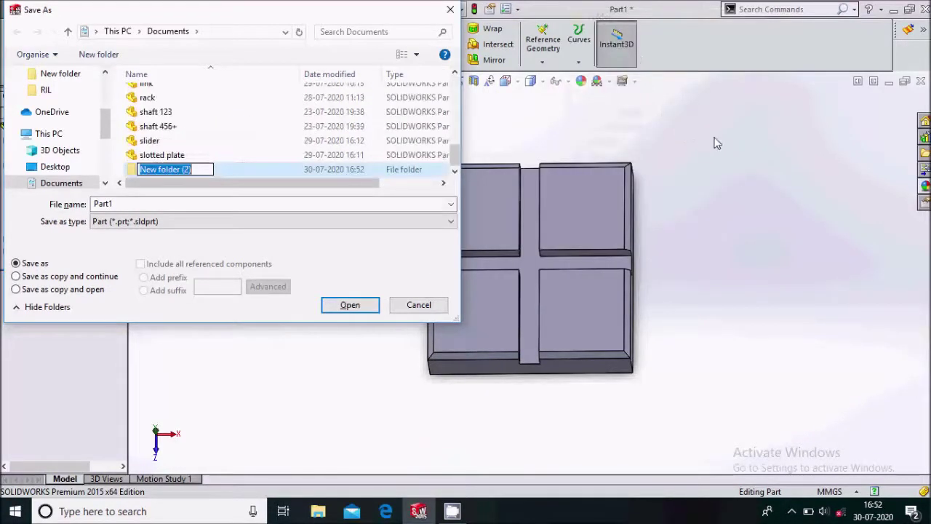
key(BackSpace)
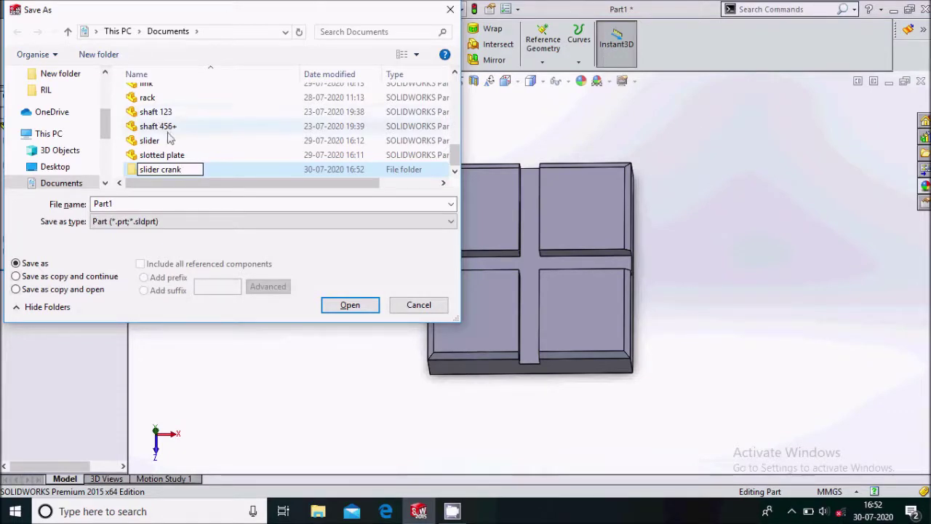
double_click(216, 171)
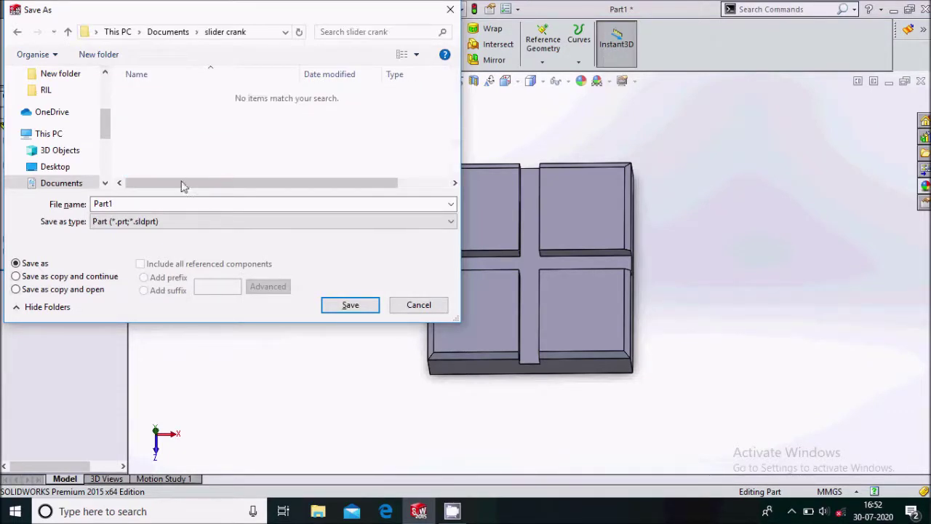
double_click(150, 203)
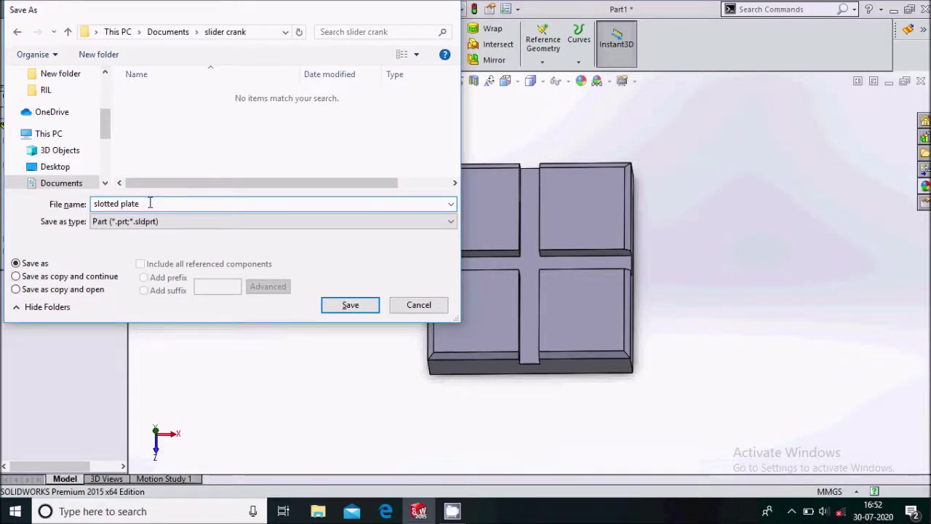
key(Return)
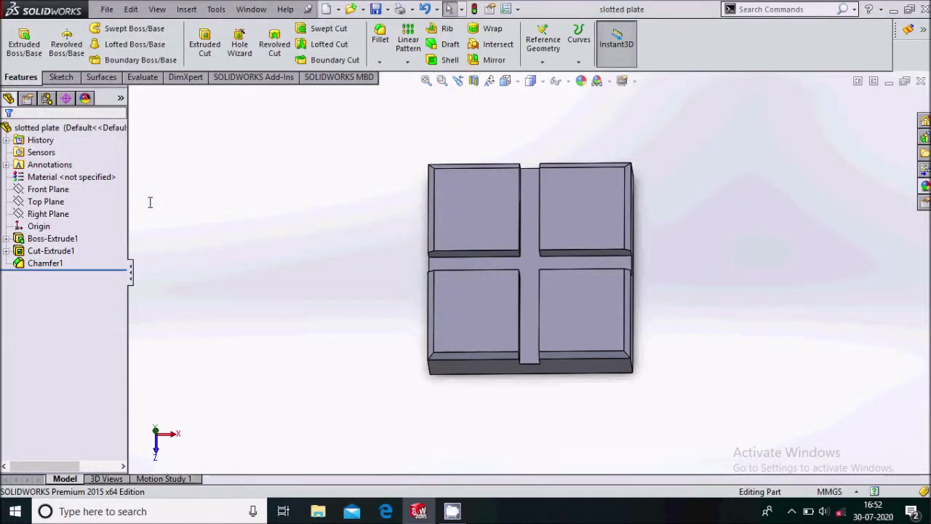
click(106, 9)
Create a new assembly document and cancel the Begin Assembly component insertion
click(125, 37)
click(276, 314)
click(462, 448)
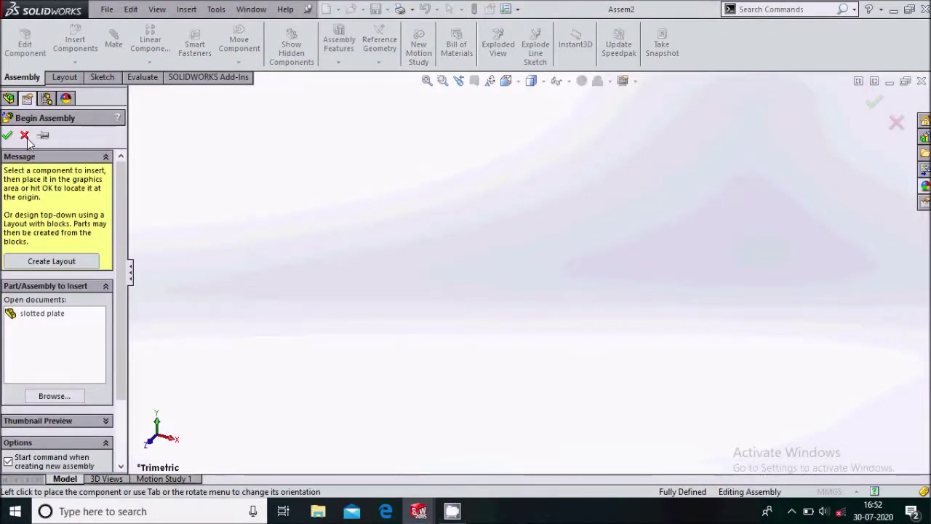
click(24, 136)
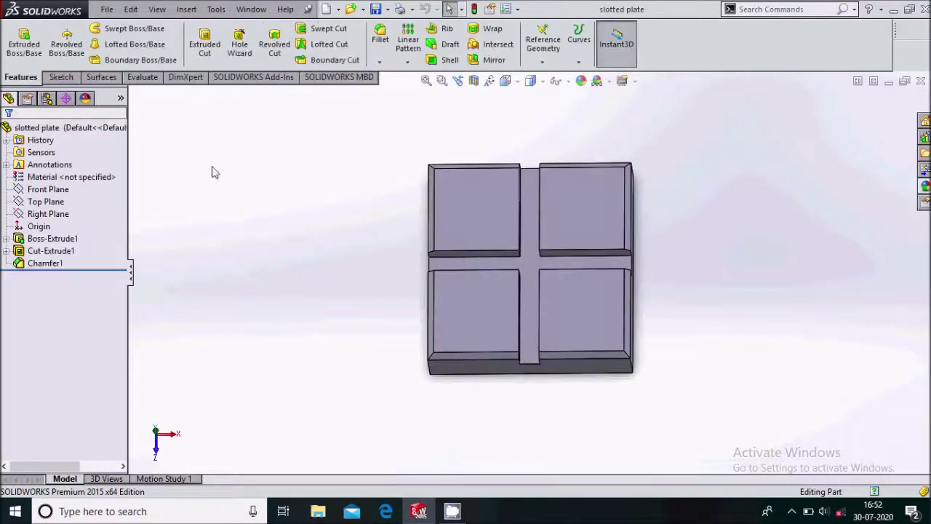
Close the slotted plate part
click(107, 10)
click(823, 159)
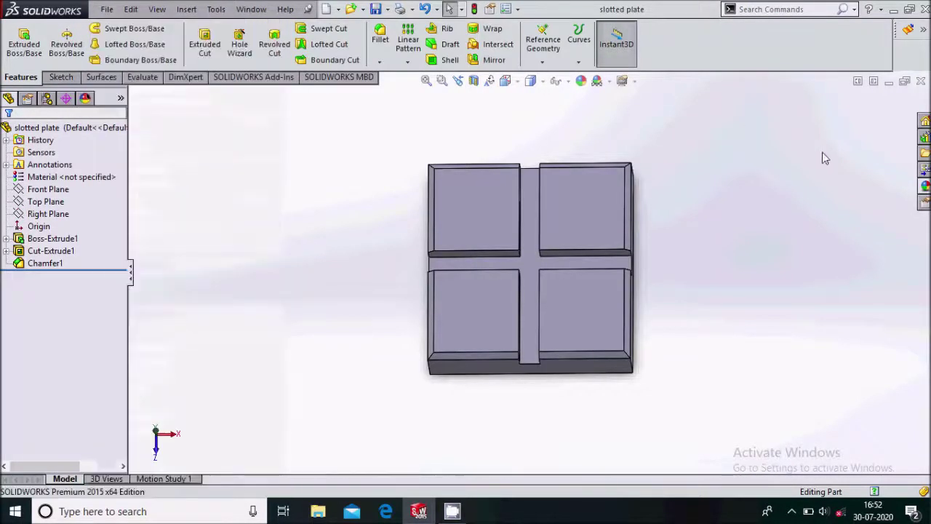
click(921, 81)
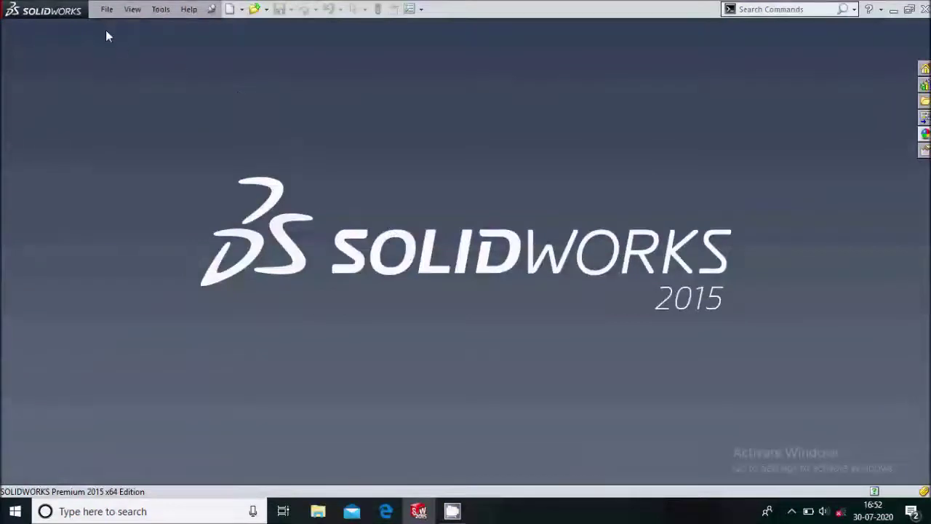
Create a new blank part, Part2
click(107, 9)
click(122, 27)
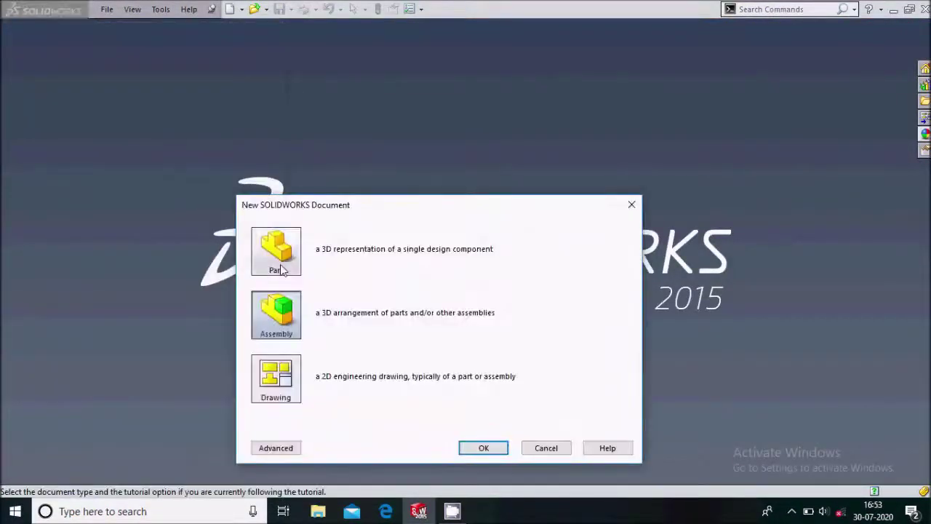
click(282, 270)
click(483, 446)
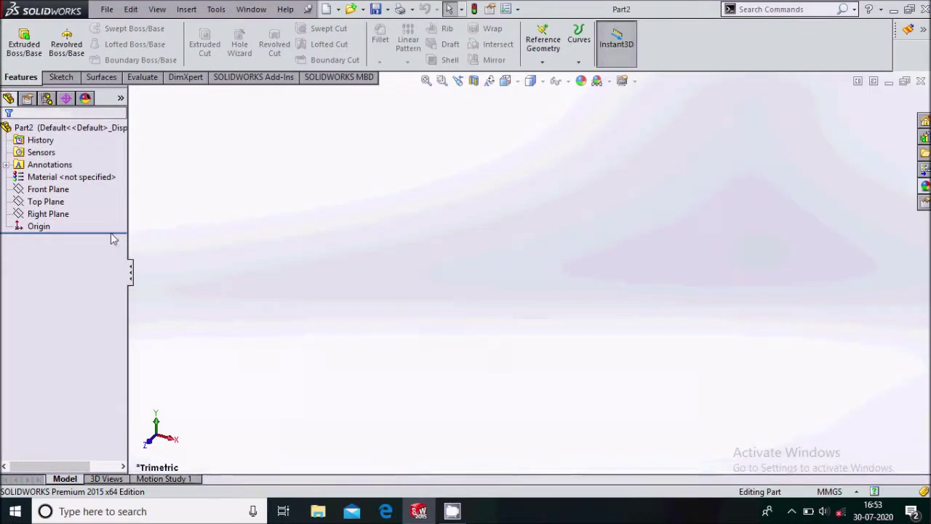
Sketch a centre rectangle at the origin on Part2's Top Plane
click(49, 202)
click(81, 182)
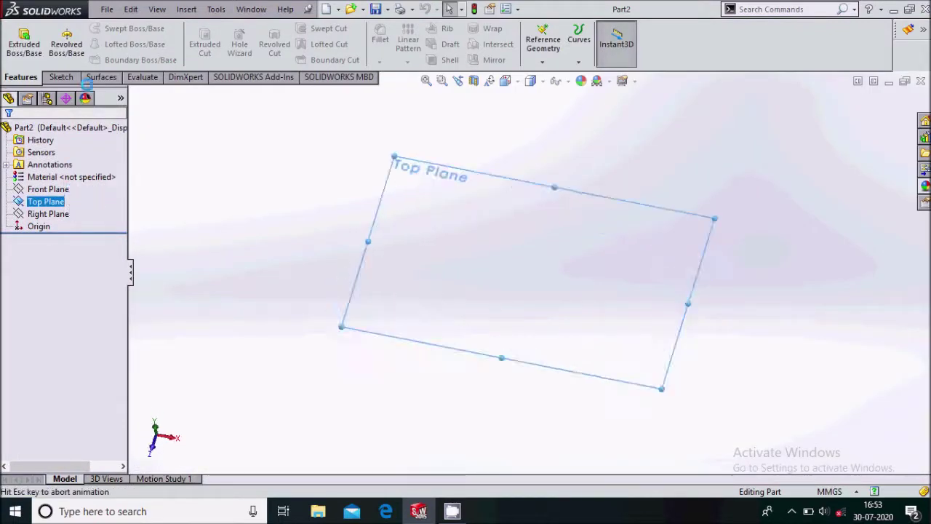
click(86, 44)
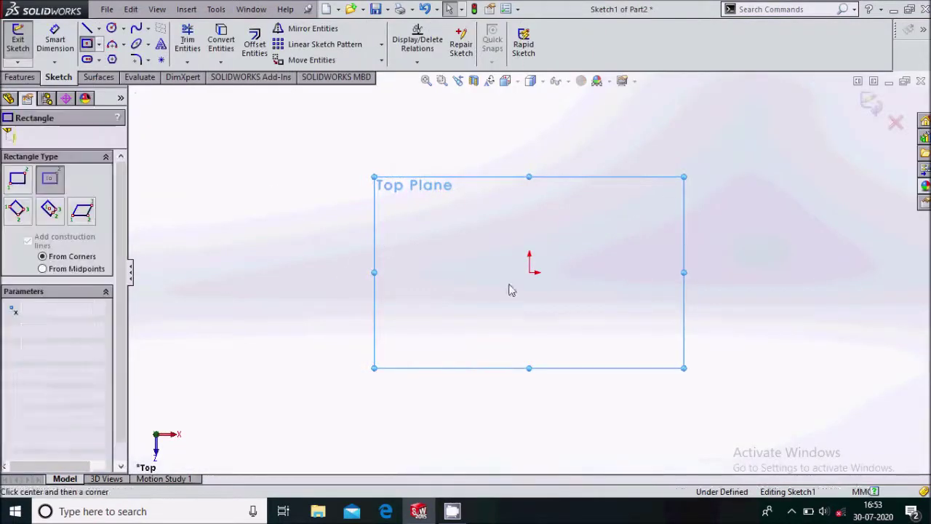
click(529, 272)
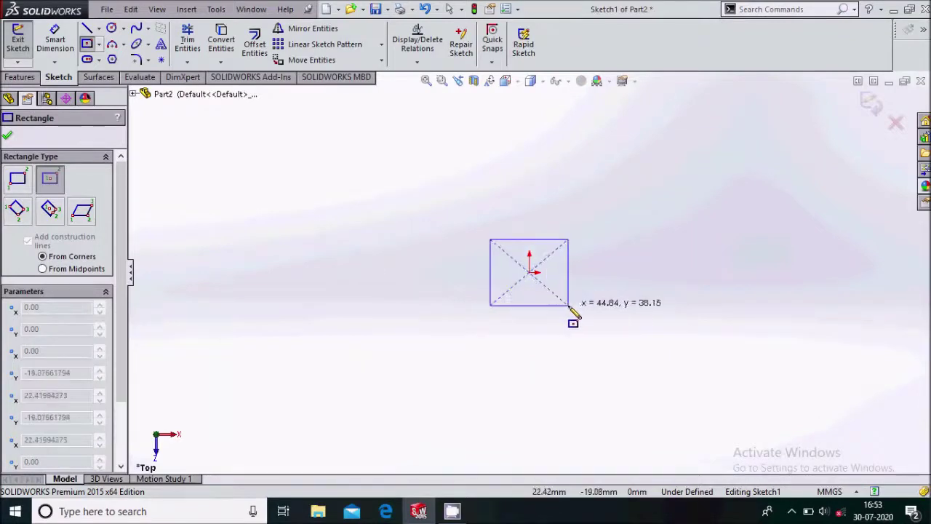
click(568, 304)
Dimension the rectangle to a 10 × 10 mm square and preview a 12 mm extrusion
click(54, 40)
click(539, 238)
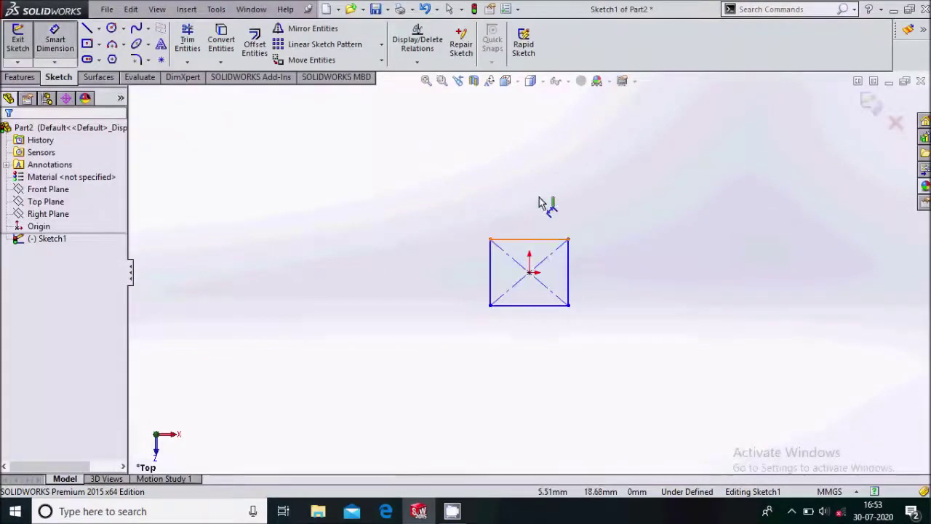
click(540, 204)
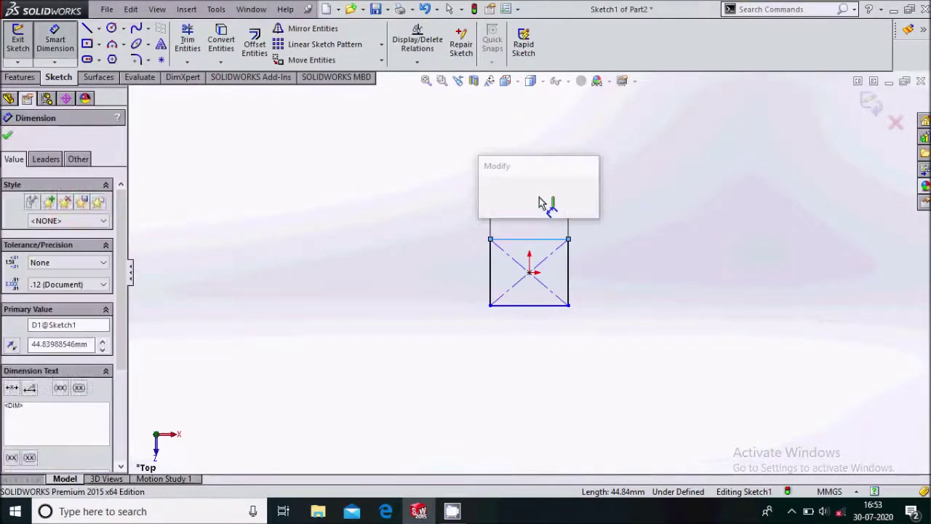
text(10)
key(Return)
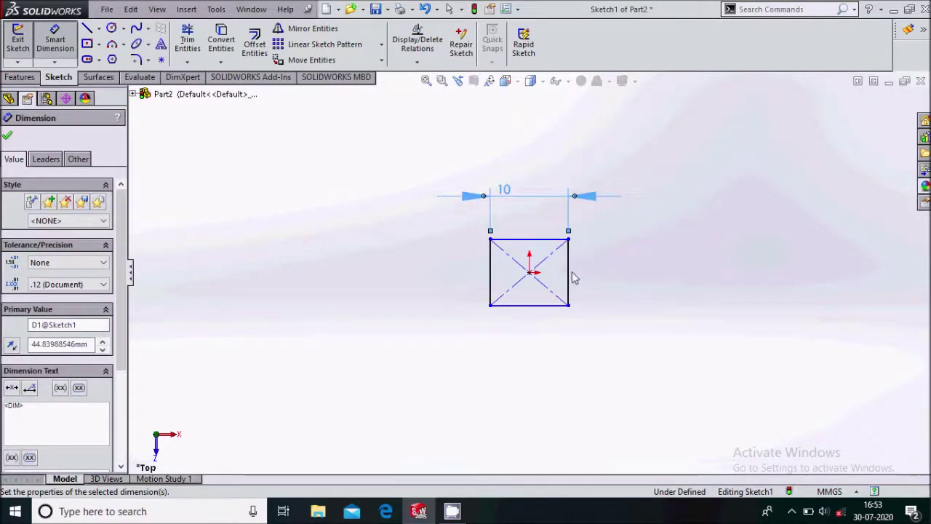
click(597, 280)
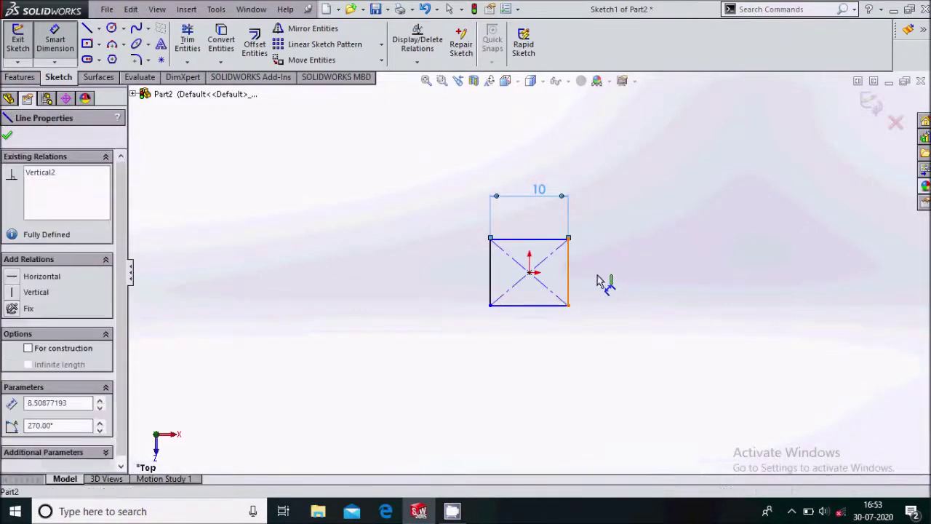
click(596, 280)
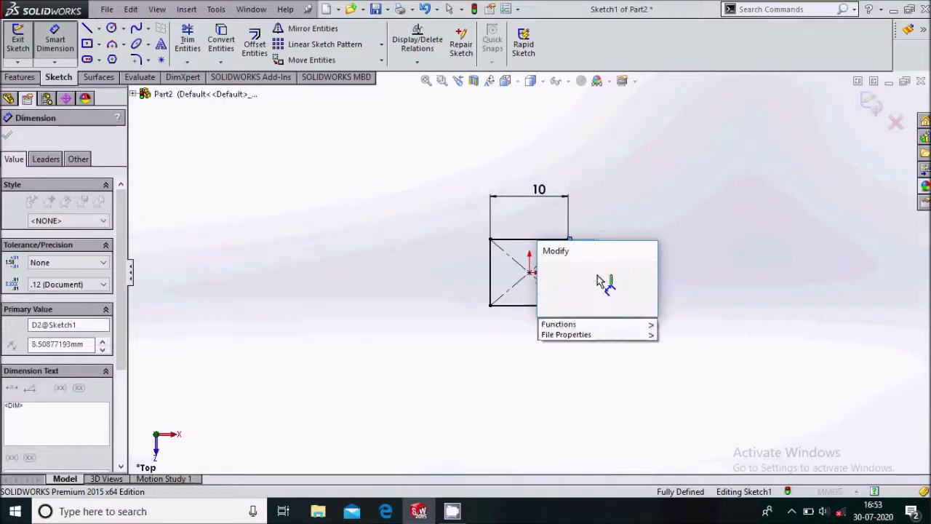
text(10)
key(Return)
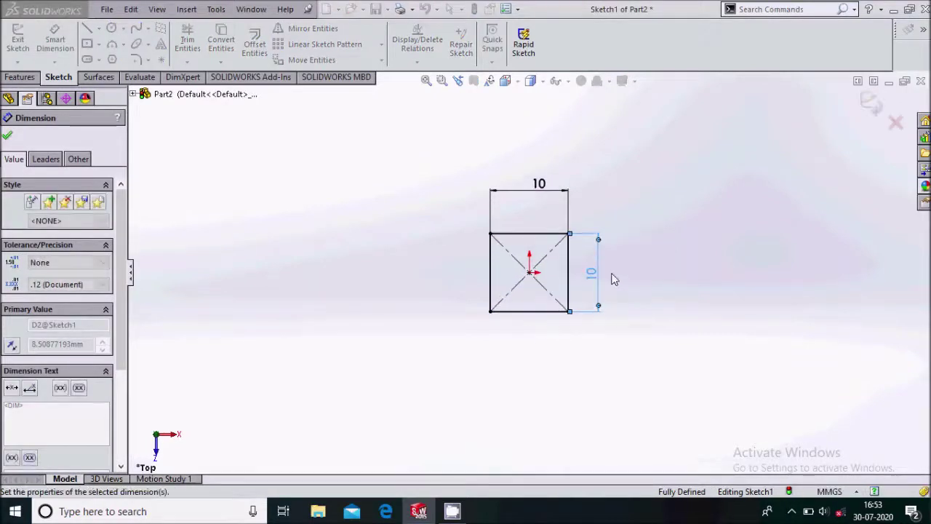
click(6, 136)
click(20, 77)
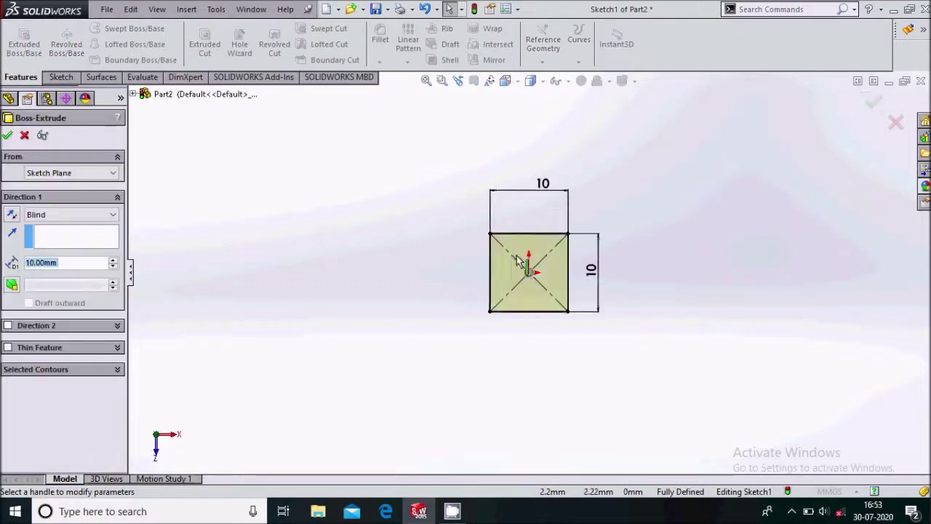
text(12)
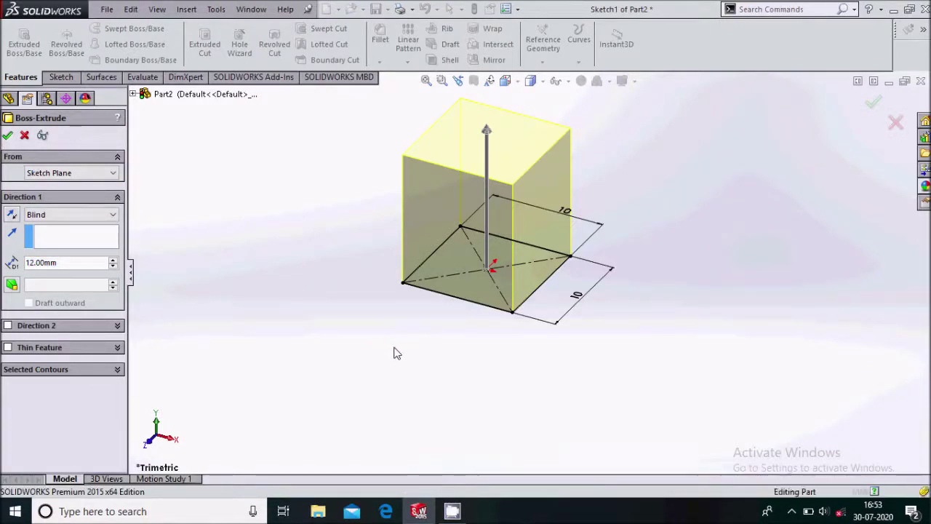
Confirm the 12 mm block, then sketch a Ø5 mm circle on its top face
key(Return)
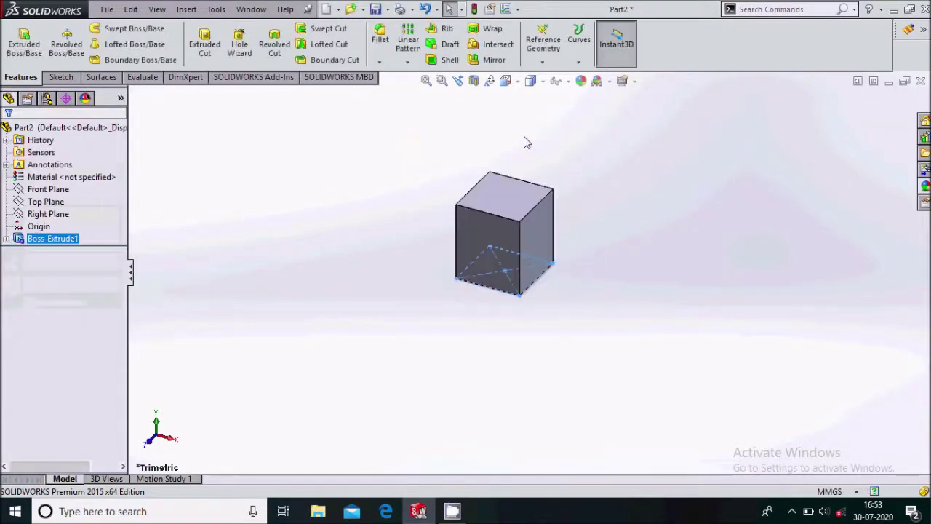
click(517, 205)
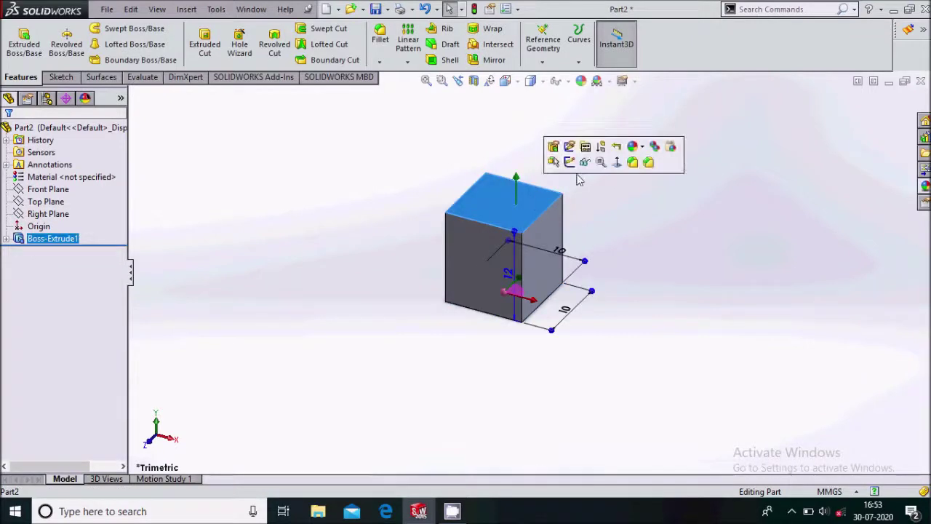
click(573, 159)
click(112, 30)
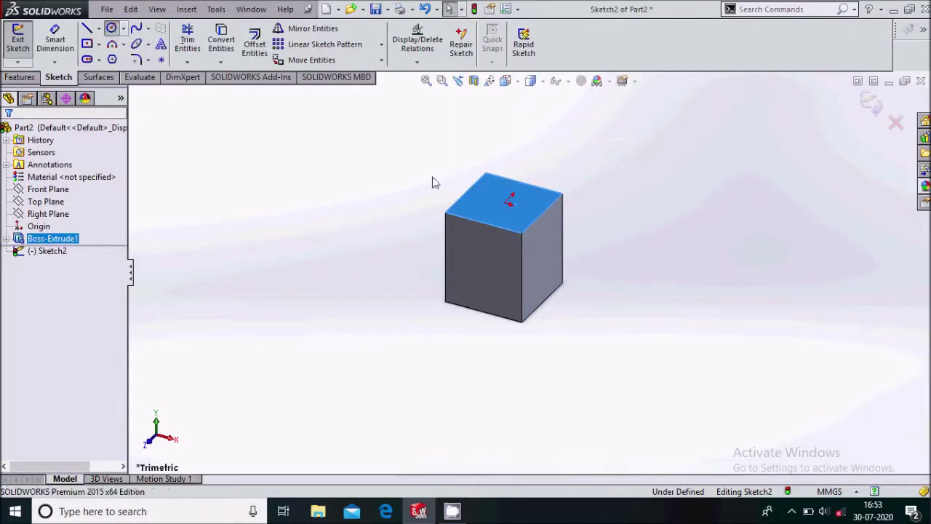
click(528, 211)
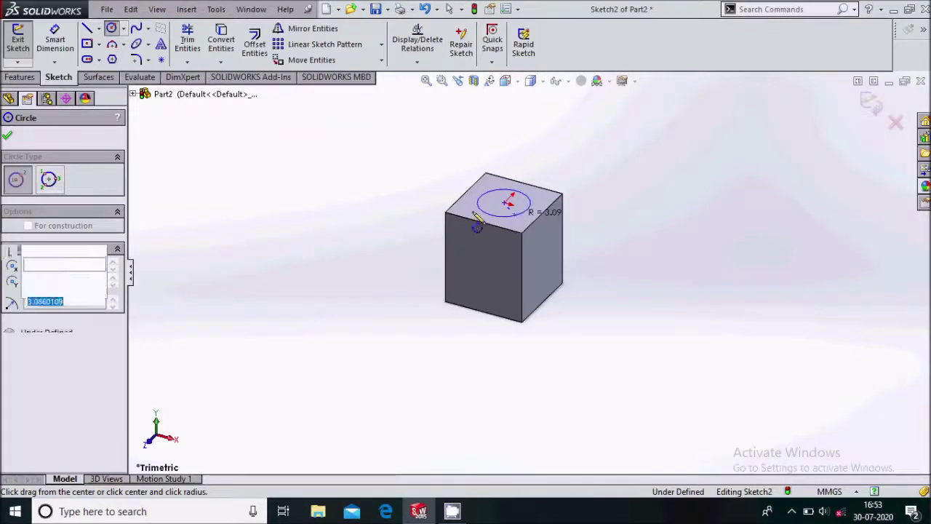
key(Escape)
right_drag(483, 234, 482, 211)
click(530, 217)
click(618, 206)
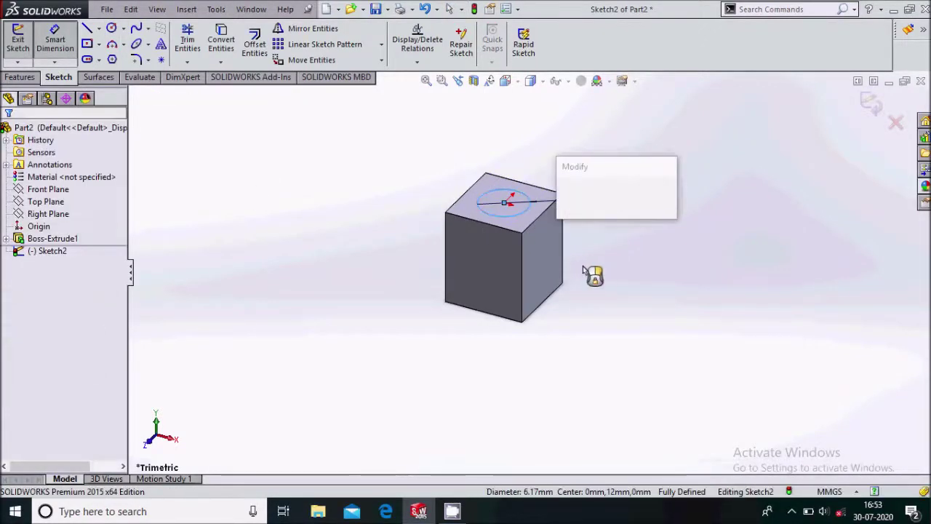
text(5)
key(Return)
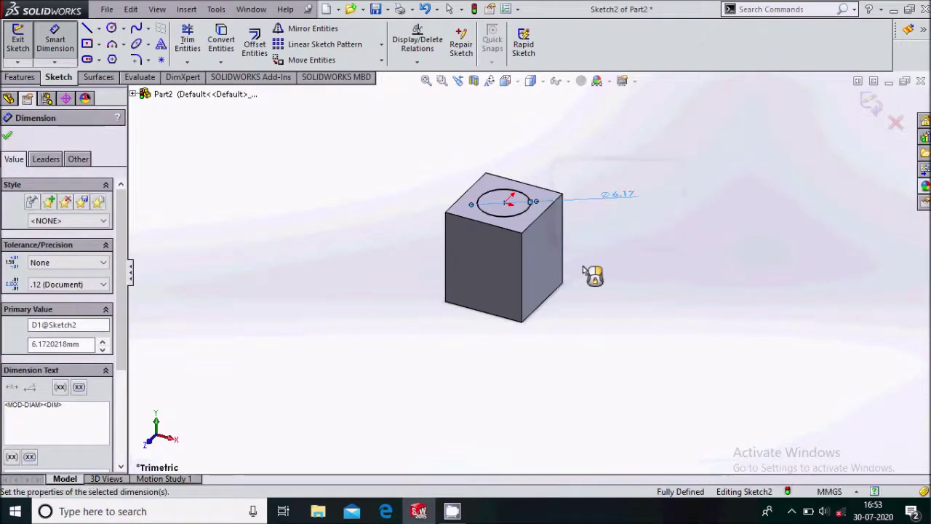
click(8, 137)
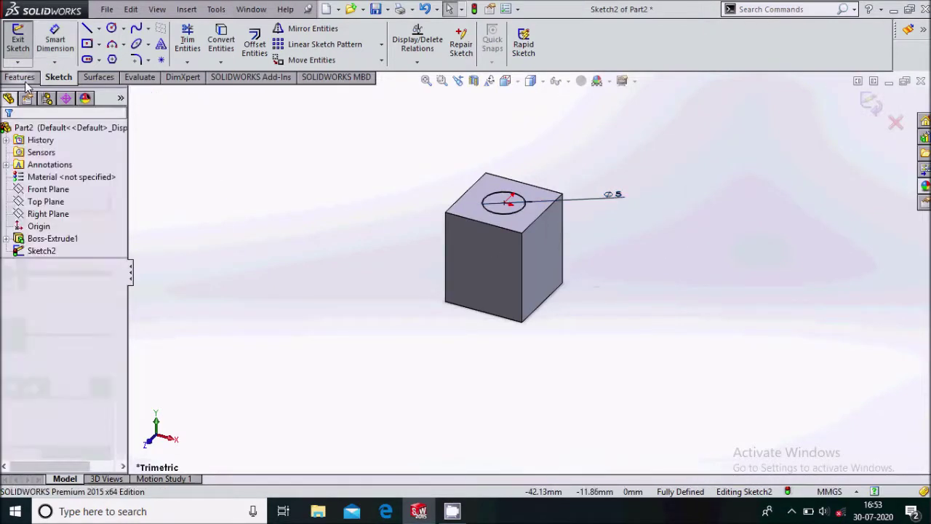
Extrude the circle 5 mm upward into a cylinder
click(20, 78)
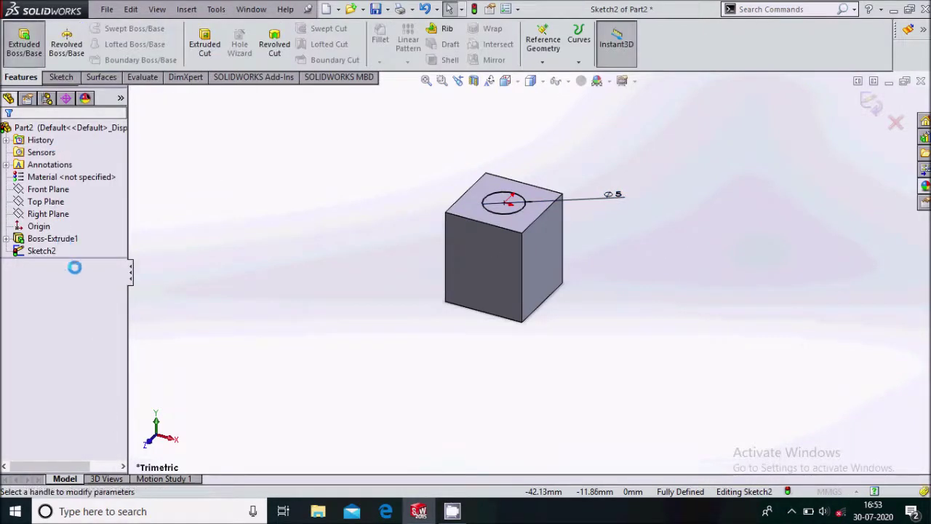
text(5)
key(Return)
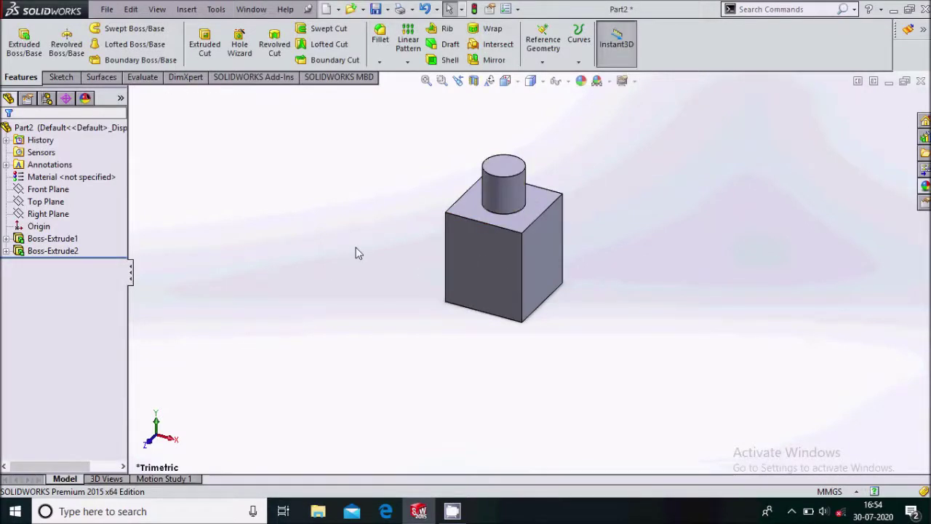
Save the part as 'slider' in the slider crank folder
key(ctrl+s)
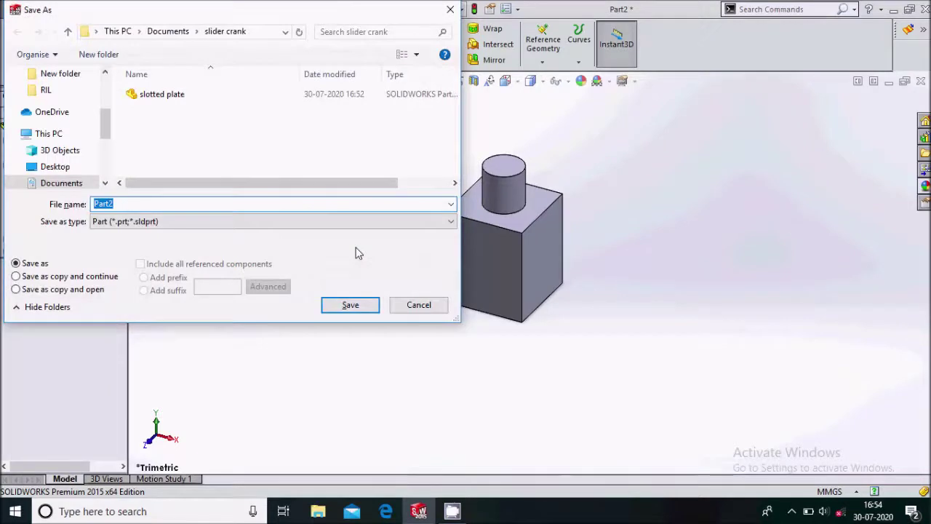
text(slider)
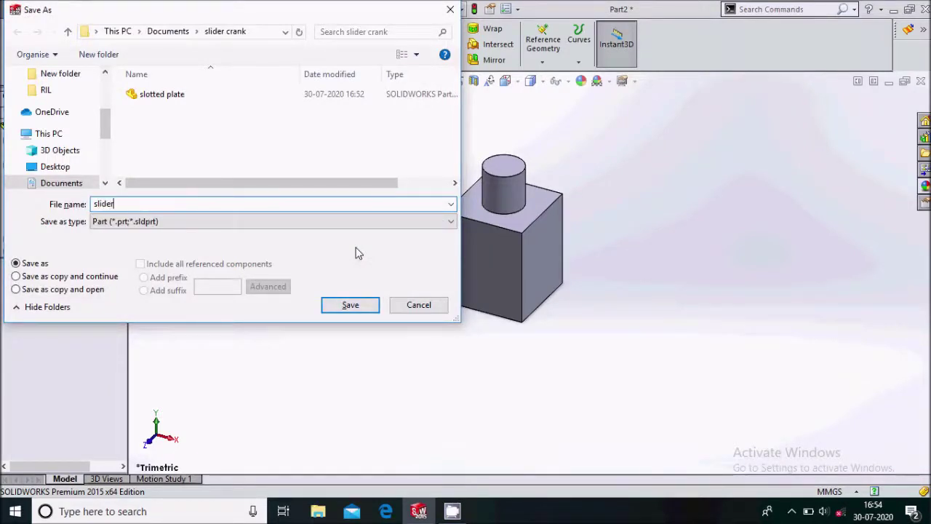
key(Return)
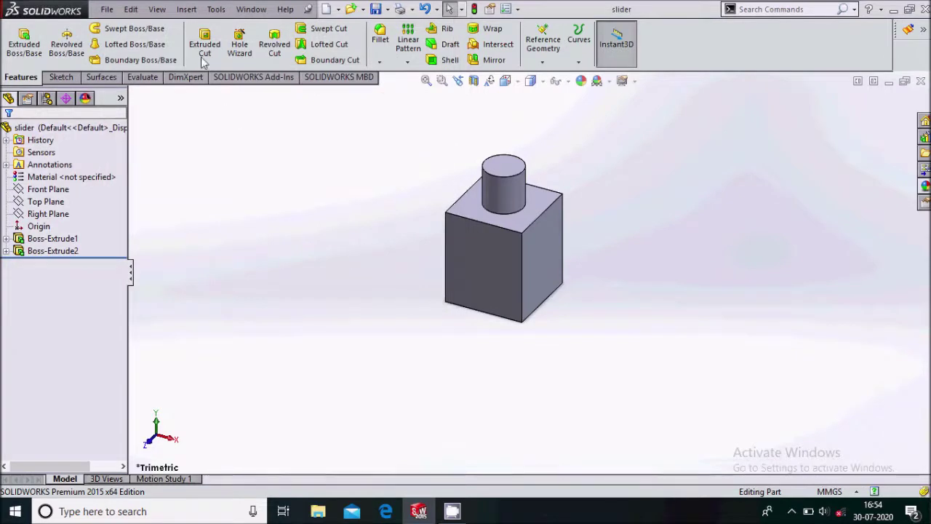
click(106, 8)
Create a new part and start a sketch on the Top Plane
click(124, 37)
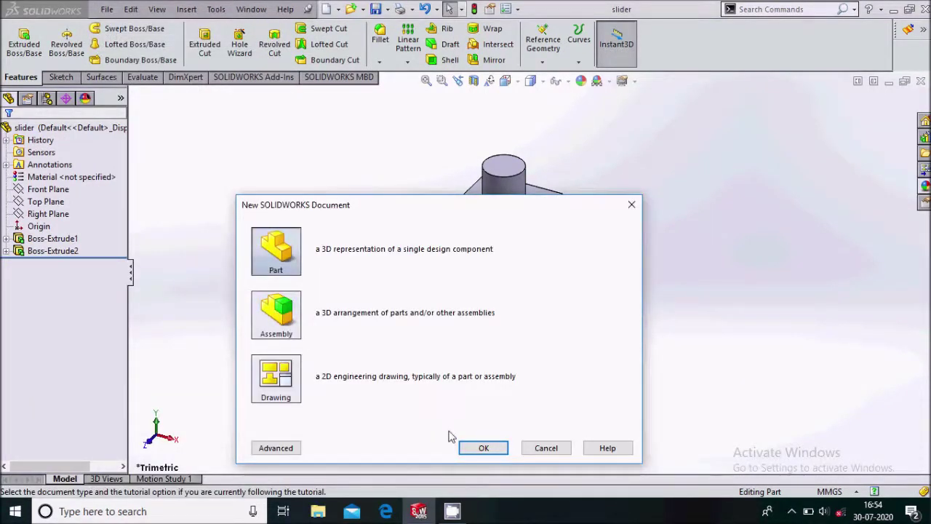
click(482, 447)
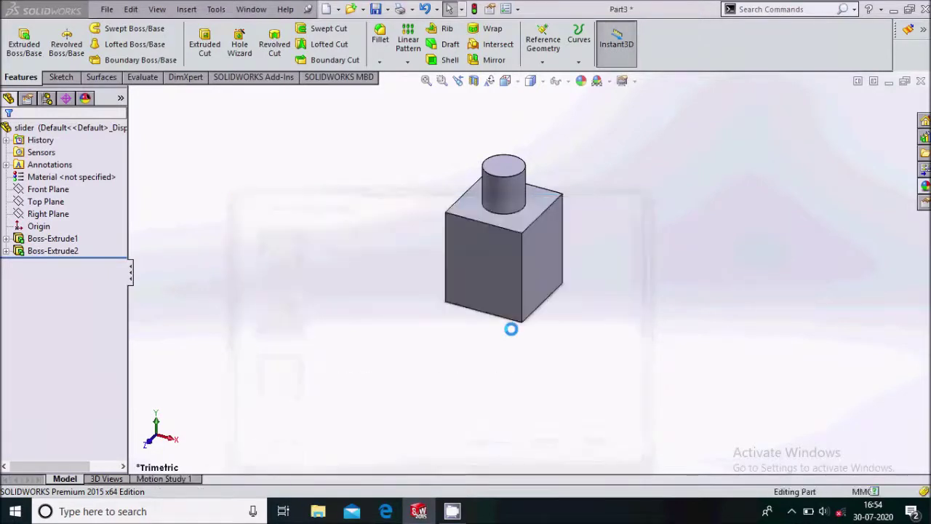
click(48, 202)
click(60, 184)
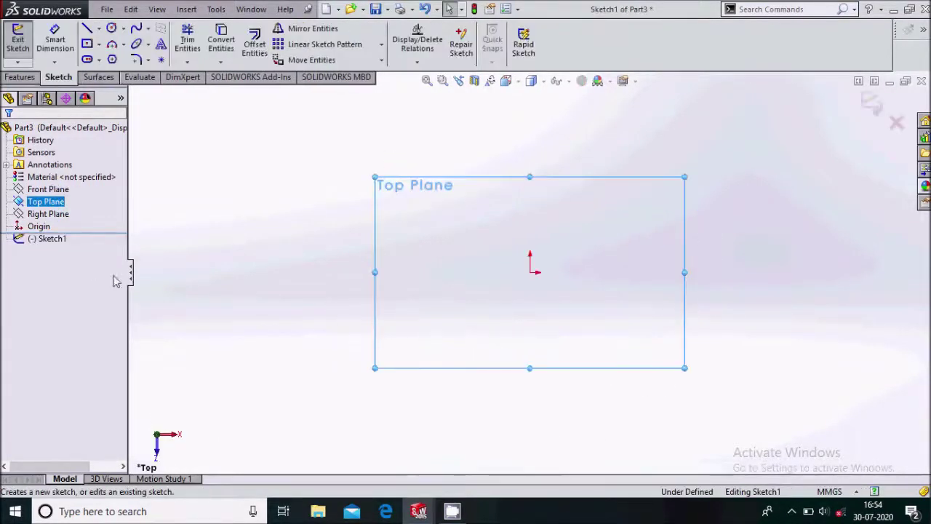
Draw a centerpoint straight slot centred at the origin
click(100, 60)
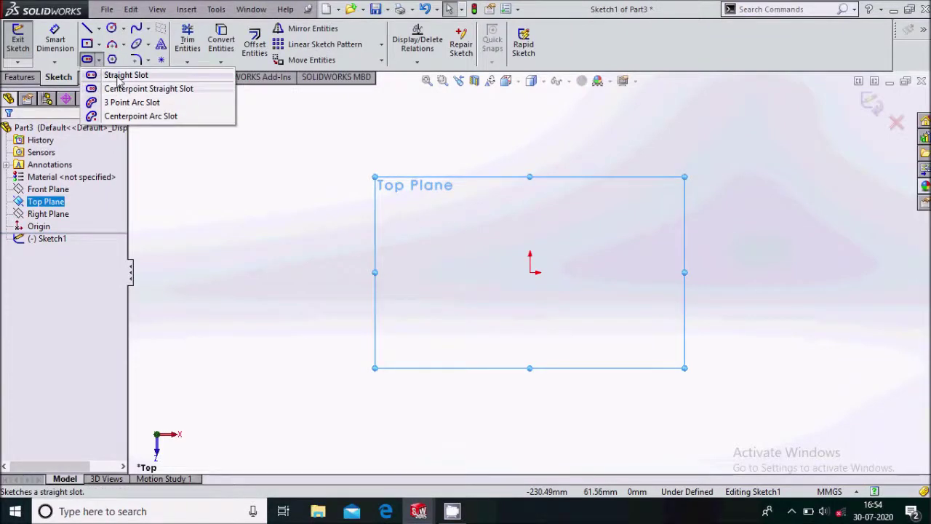
click(126, 76)
click(100, 60)
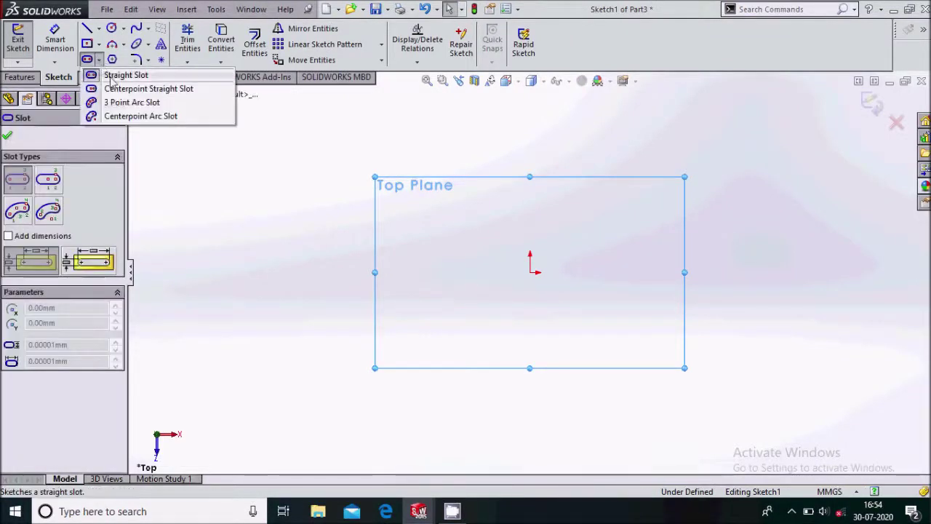
click(125, 89)
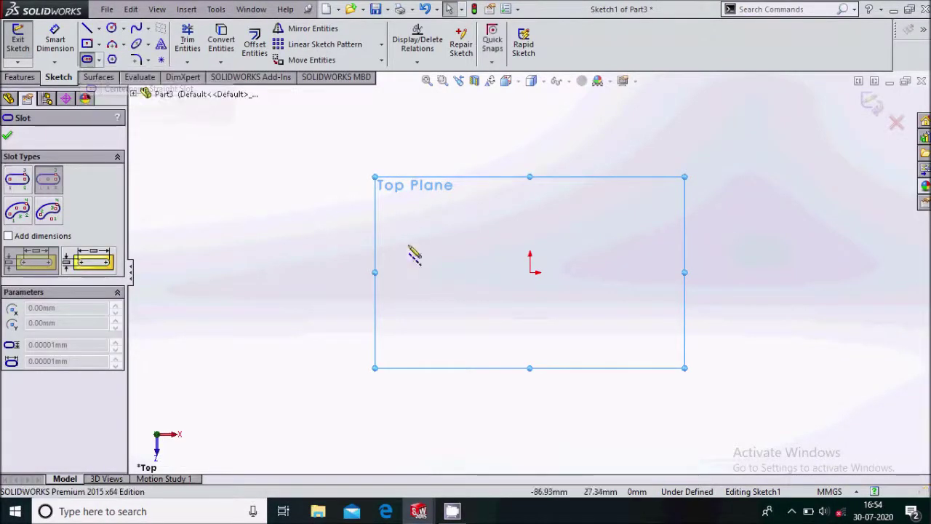
click(530, 272)
click(675, 273)
click(598, 251)
key(Escape)
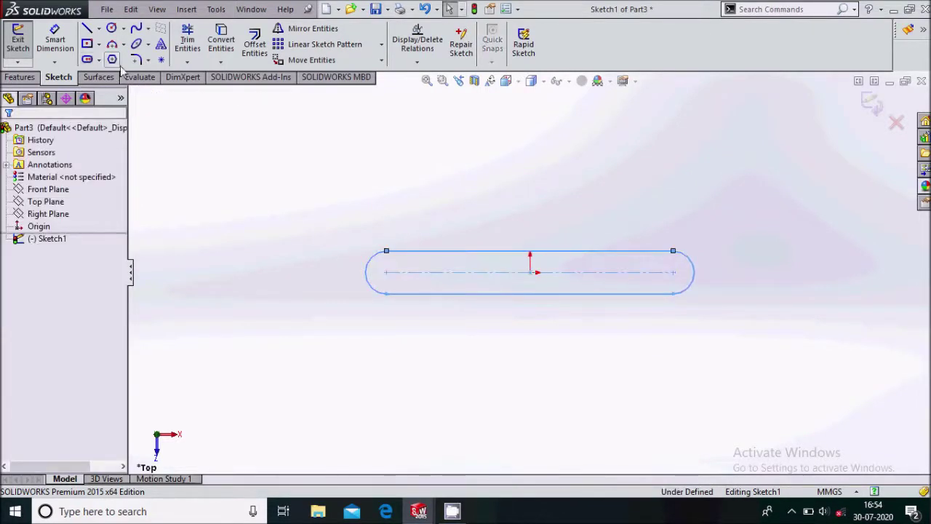
Dimension the slot 150 mm long and 12 mm wide
click(55, 40)
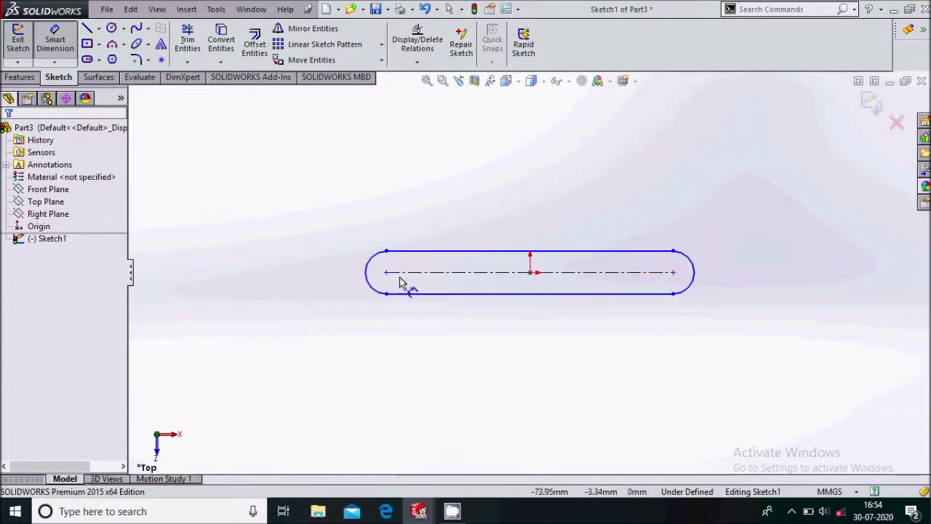
click(674, 272)
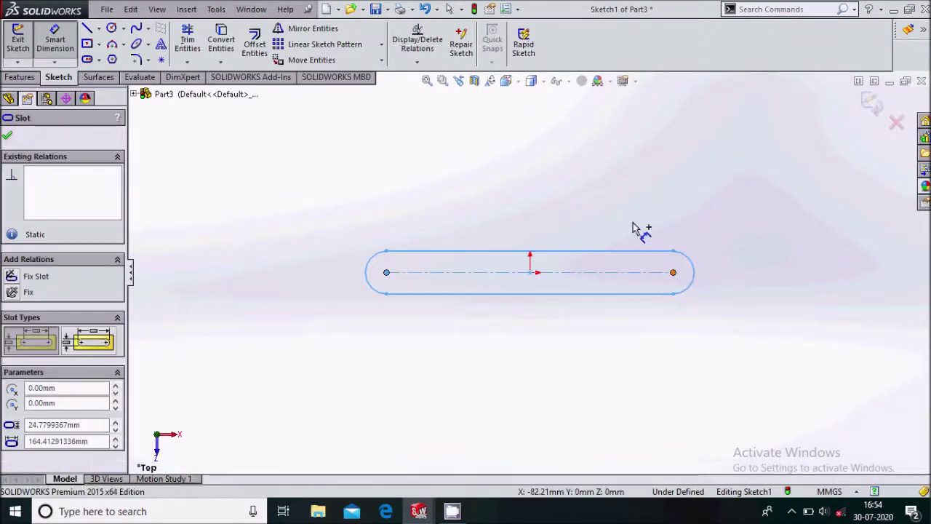
click(596, 226)
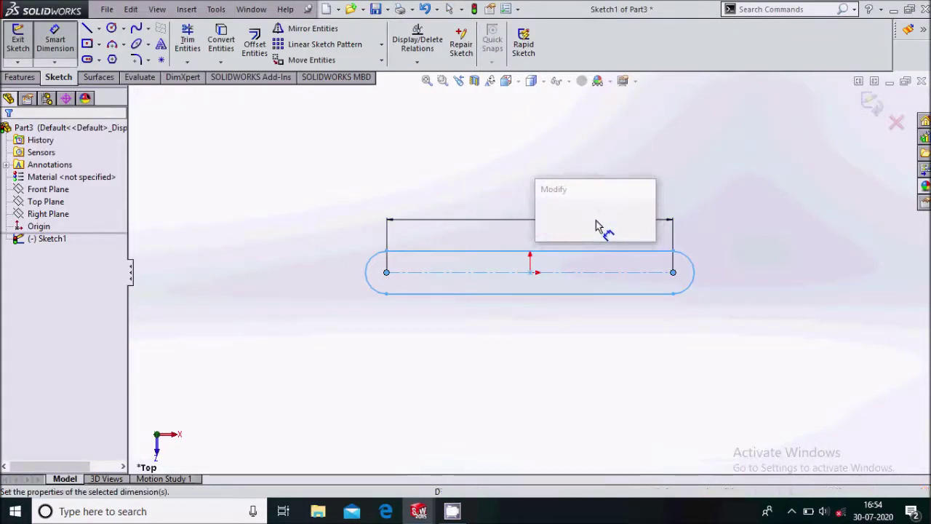
text(150)
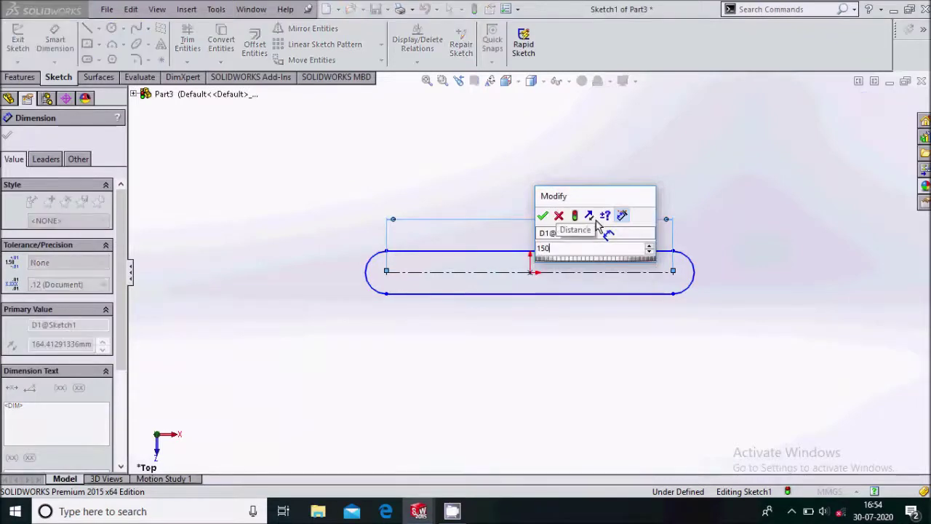
key(Return)
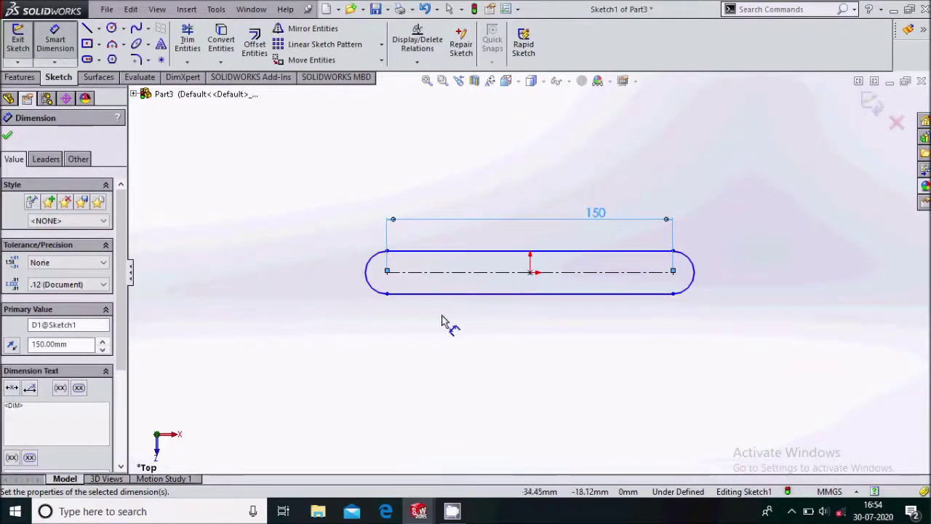
click(428, 294)
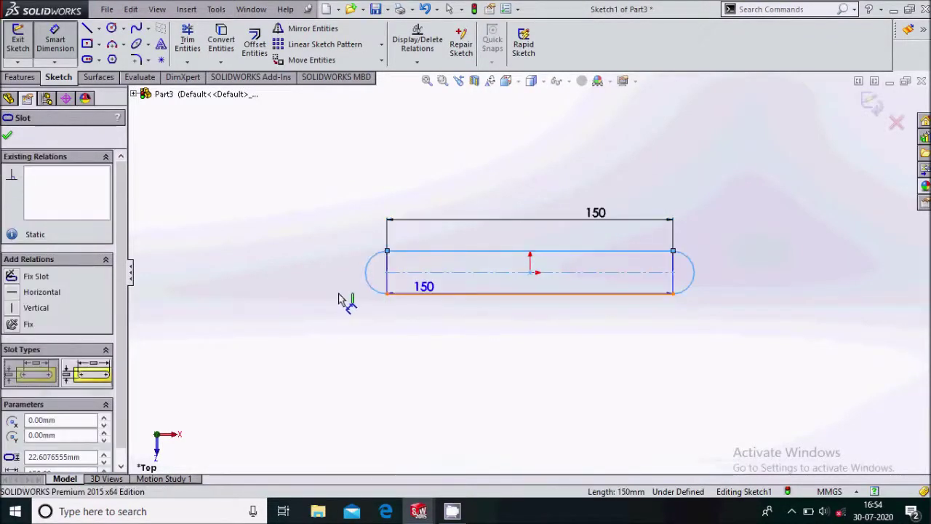
click(318, 296)
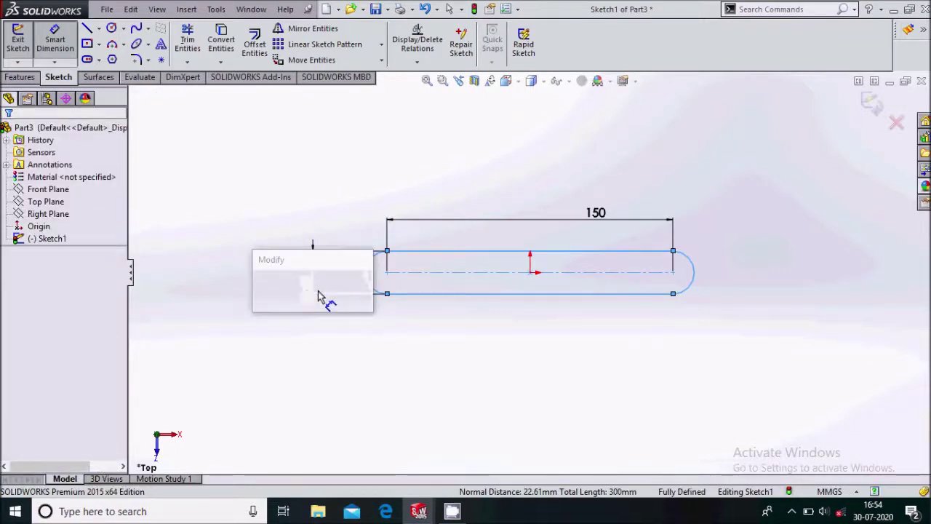
text(12)
key(Return)
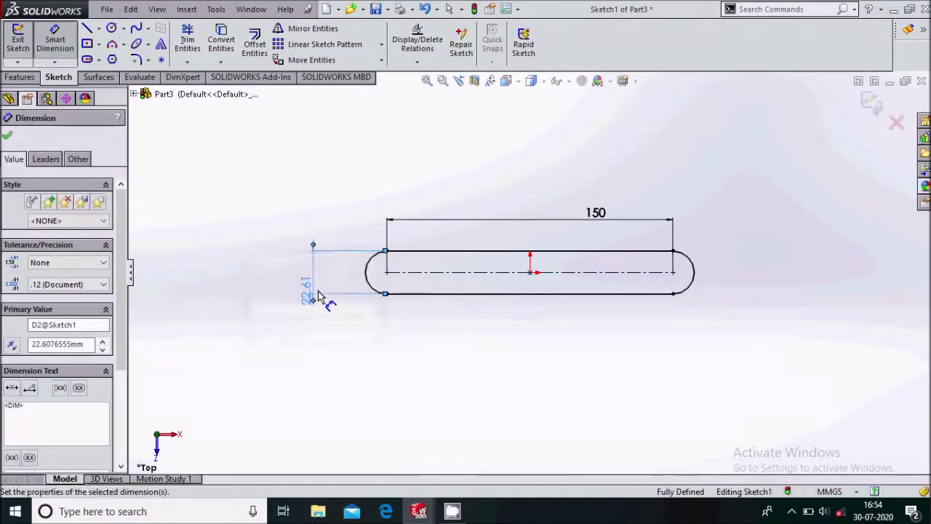
key(Escape)
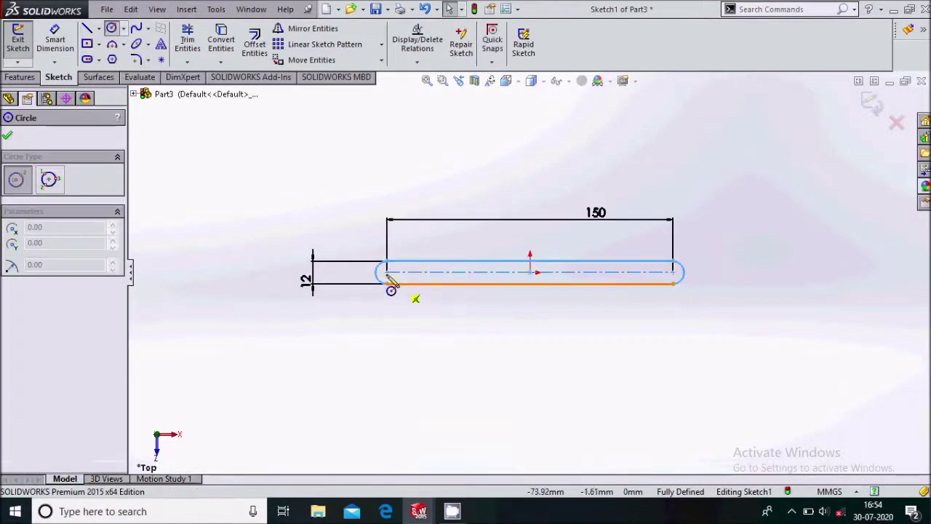
Draw two circles on the slot centreline, one at the left end
scroll(397, 285, down, 2)
click(412, 270)
click(422, 275)
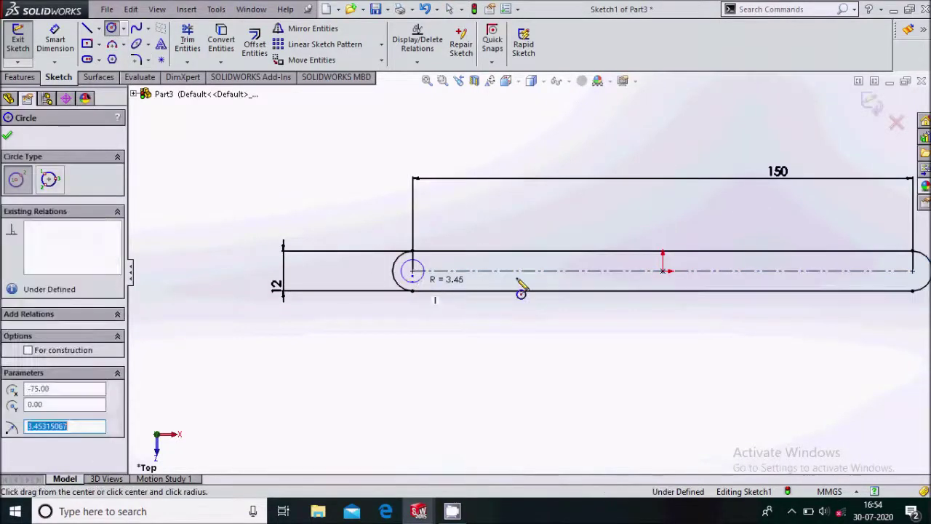
click(531, 271)
click(539, 277)
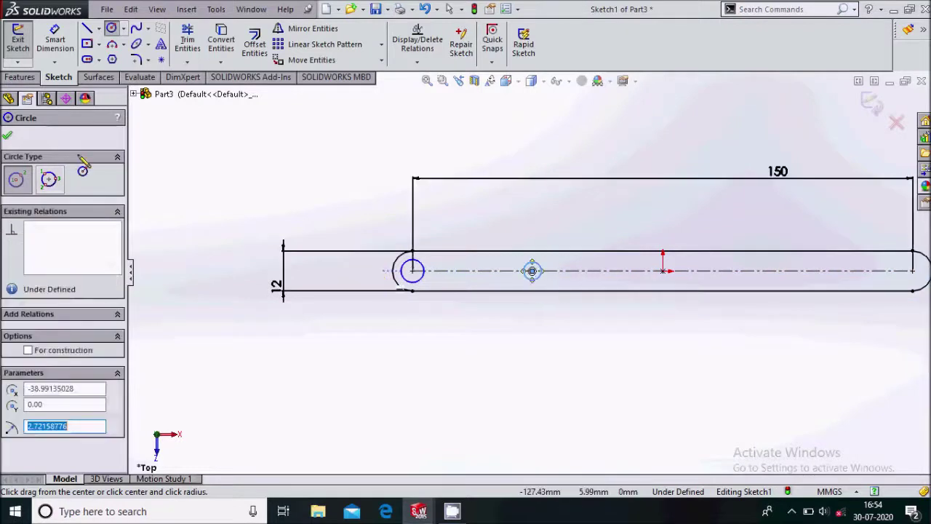
key(Escape)
Dimension the distance between the two circle centres as 50 mm
click(54, 42)
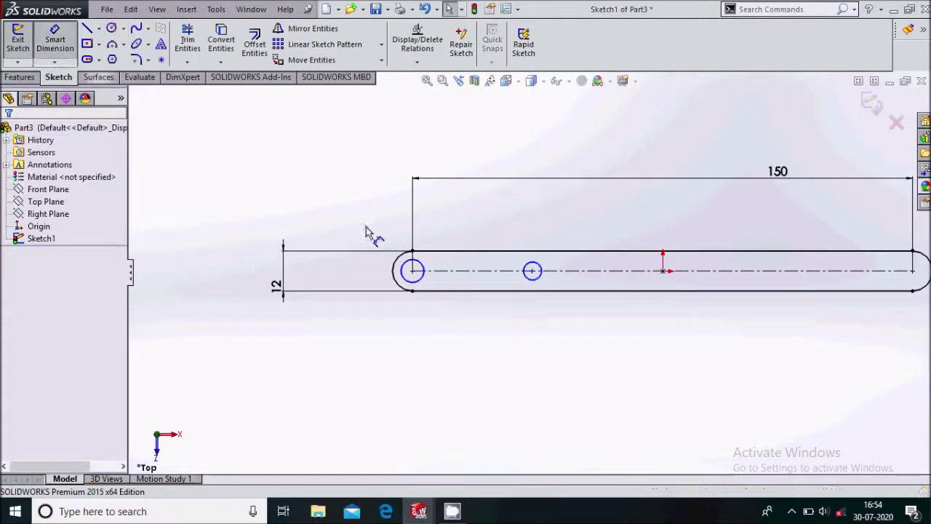
click(412, 271)
click(532, 270)
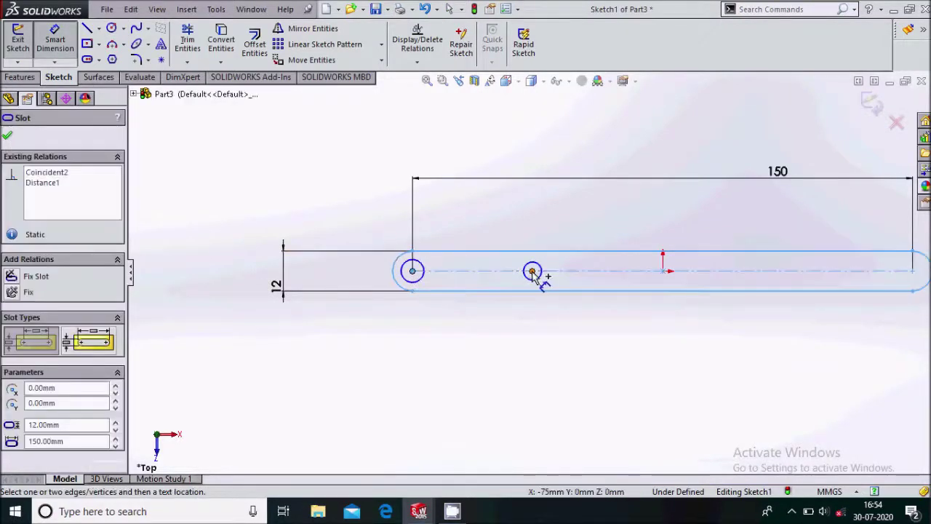
click(501, 218)
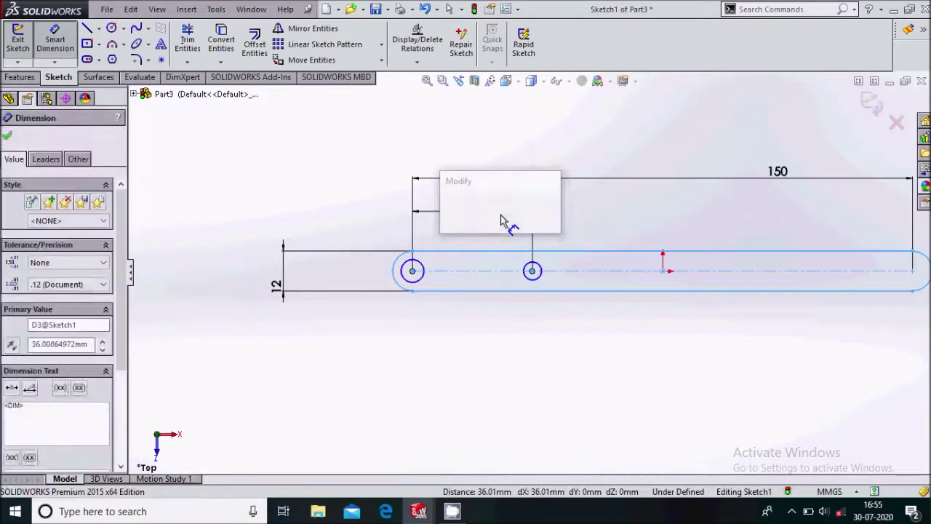
text(50)
key(Return)
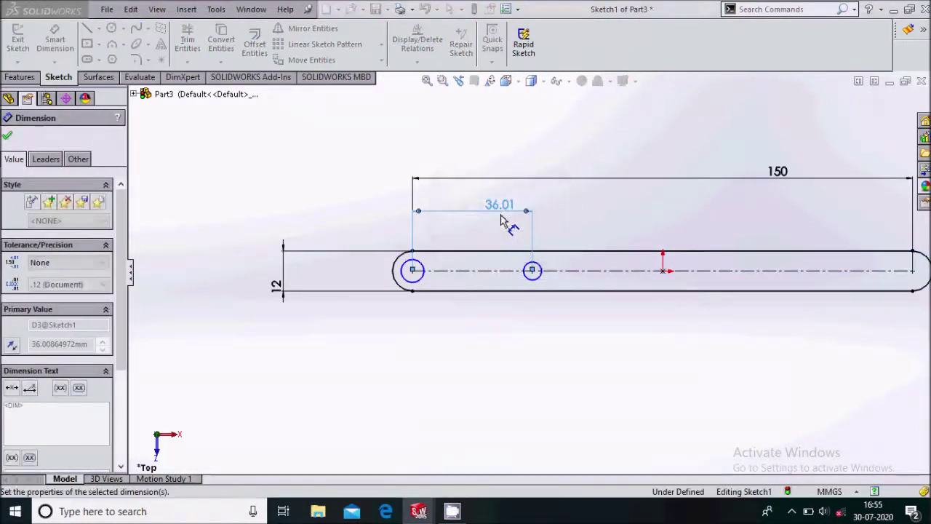
Dimension both circles Ø5 mm to fully define the sketch
click(424, 272)
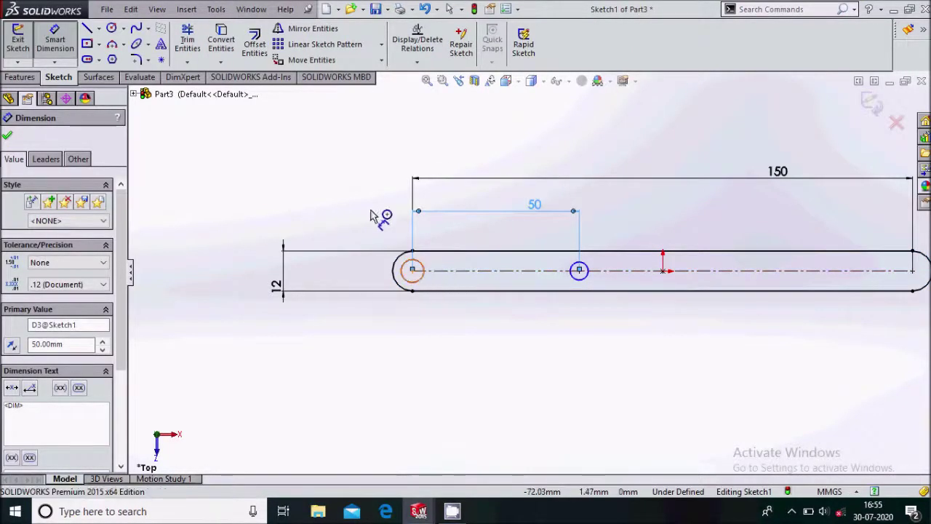
click(372, 209)
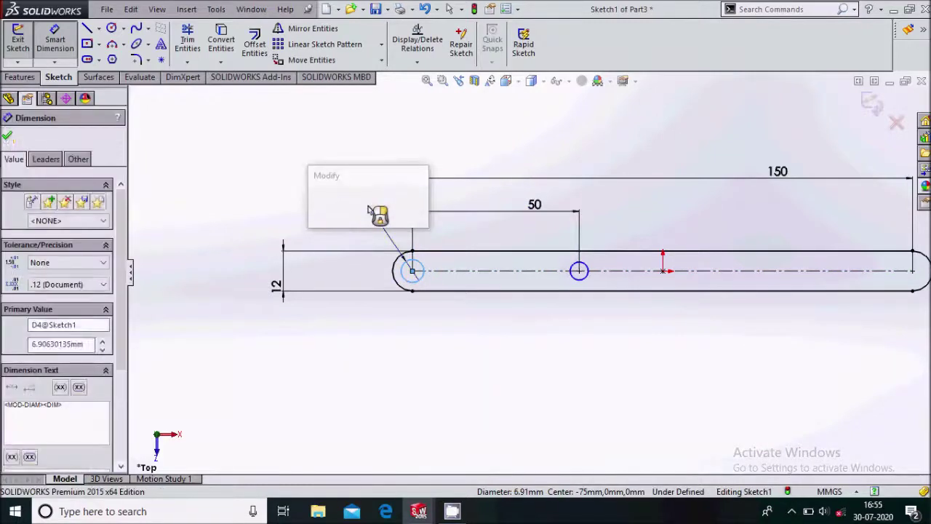
key(Return)
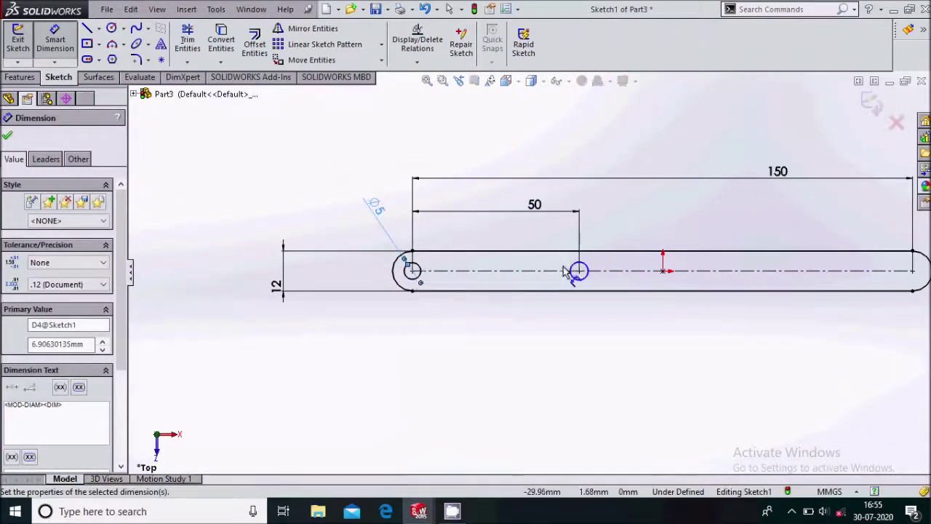
click(587, 267)
click(631, 228)
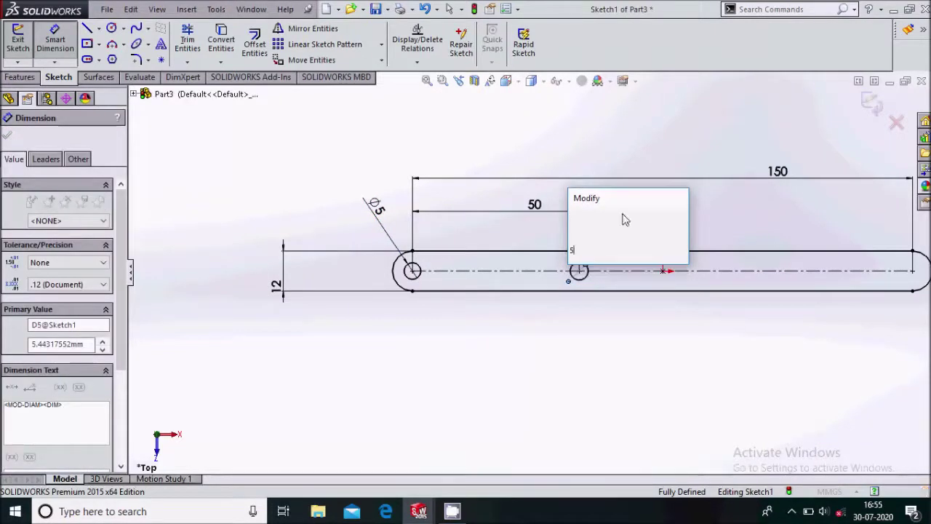
key(Return)
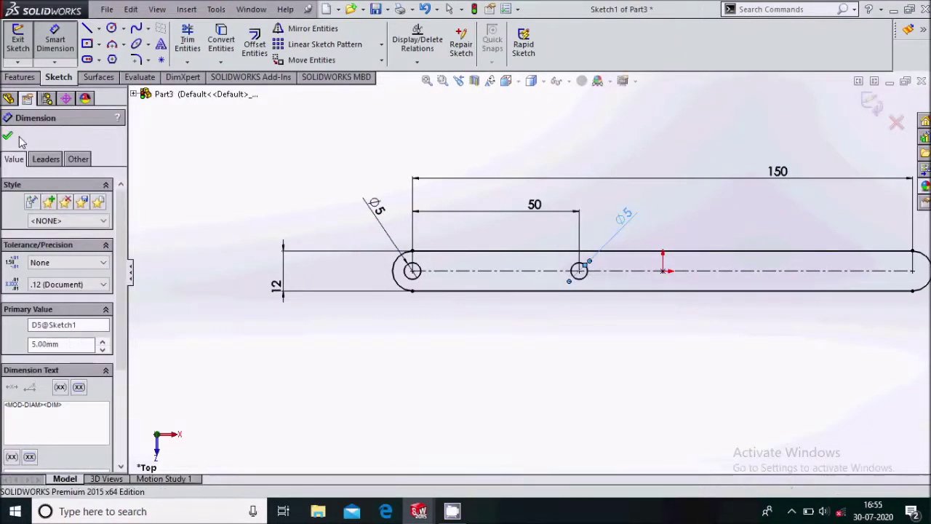
click(7, 136)
key(Escape)
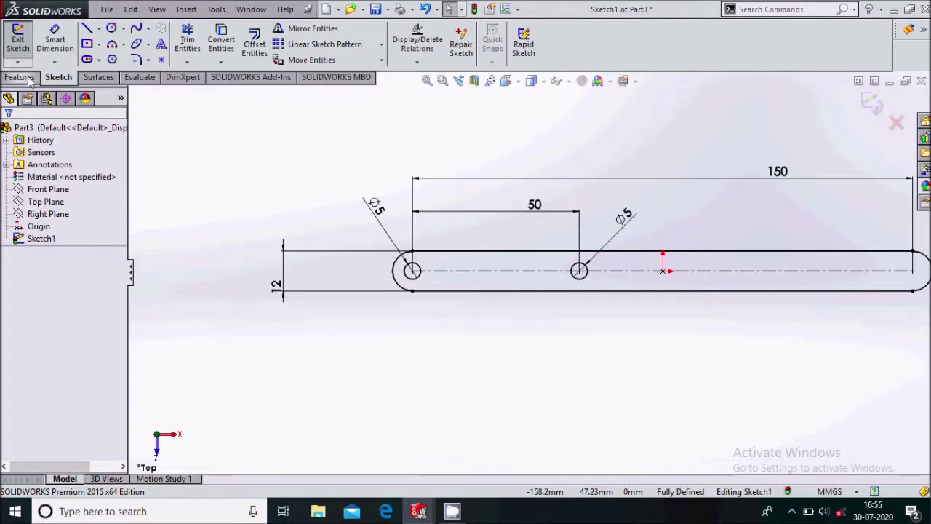
click(28, 79)
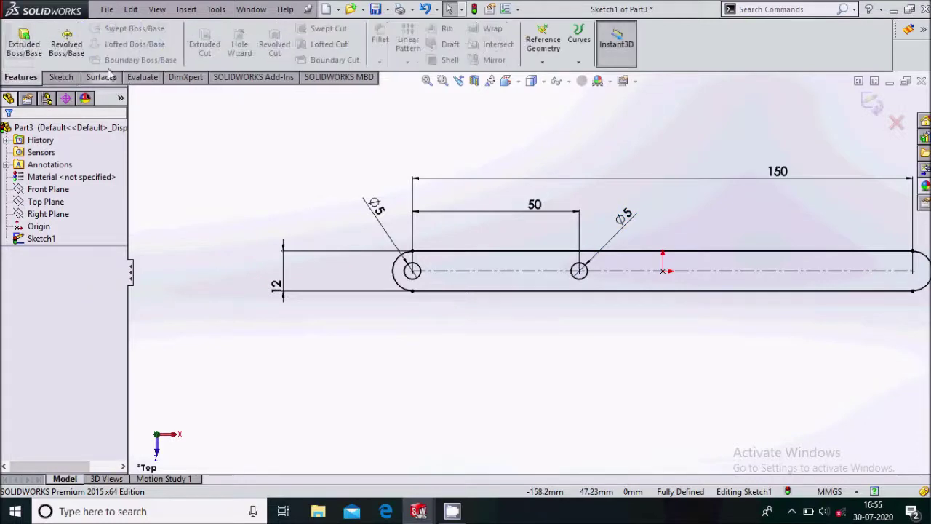
Extrude the slot sketch 5 mm thick into the link bar
click(34, 54)
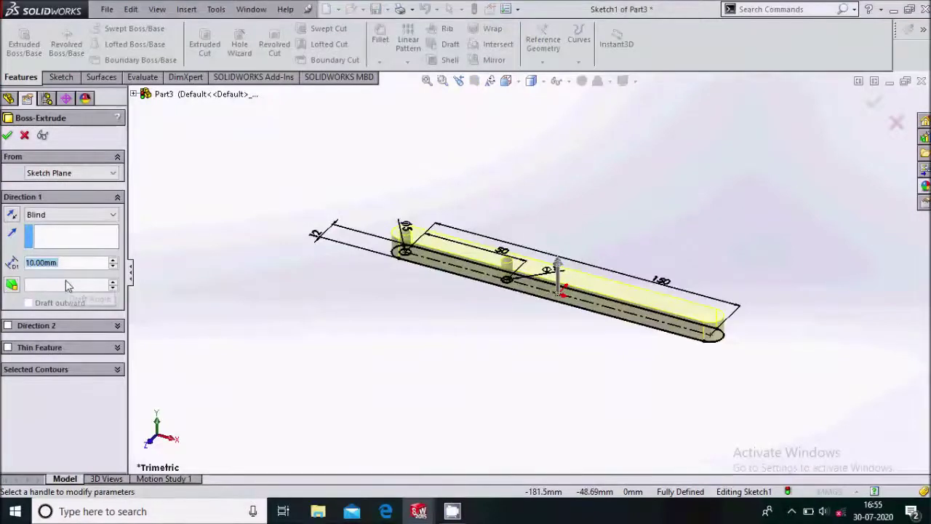
text(5)
key(Return)
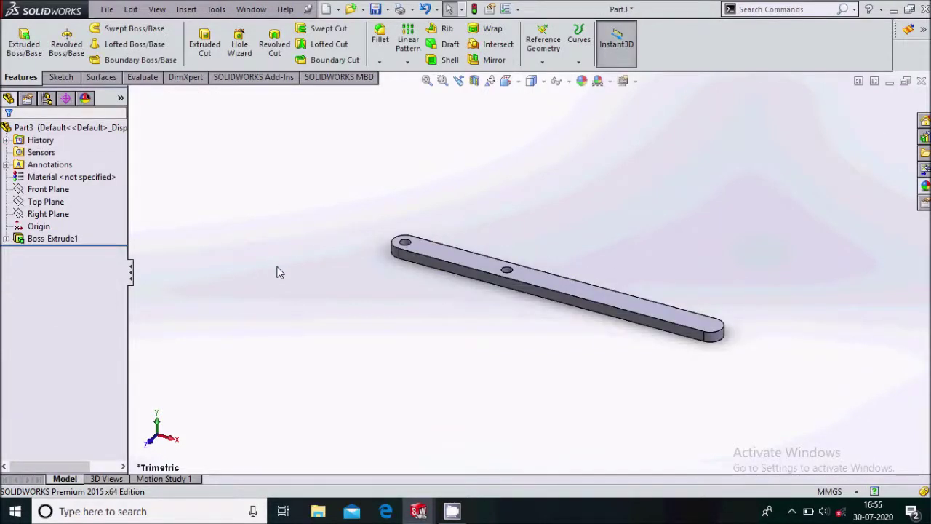
Save the part as 'link' and close the slider part window
key(ctrl+s)
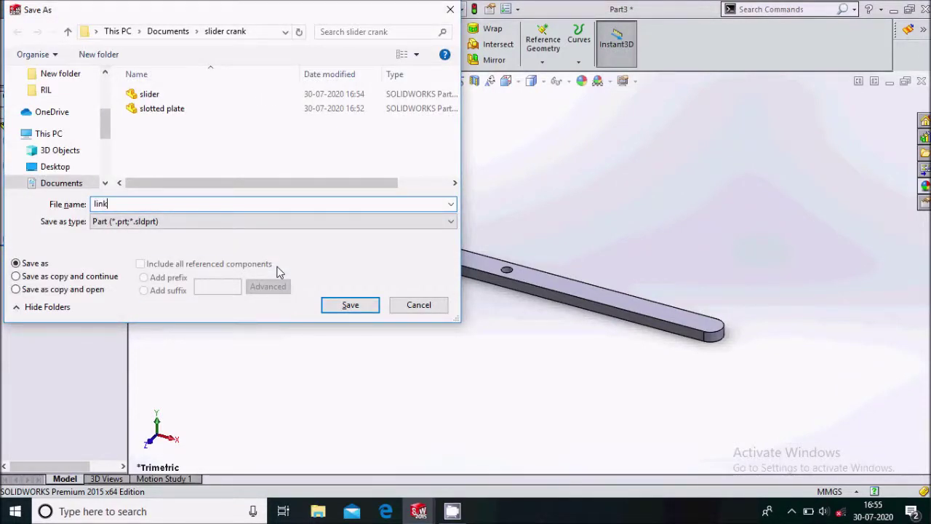
key(Return)
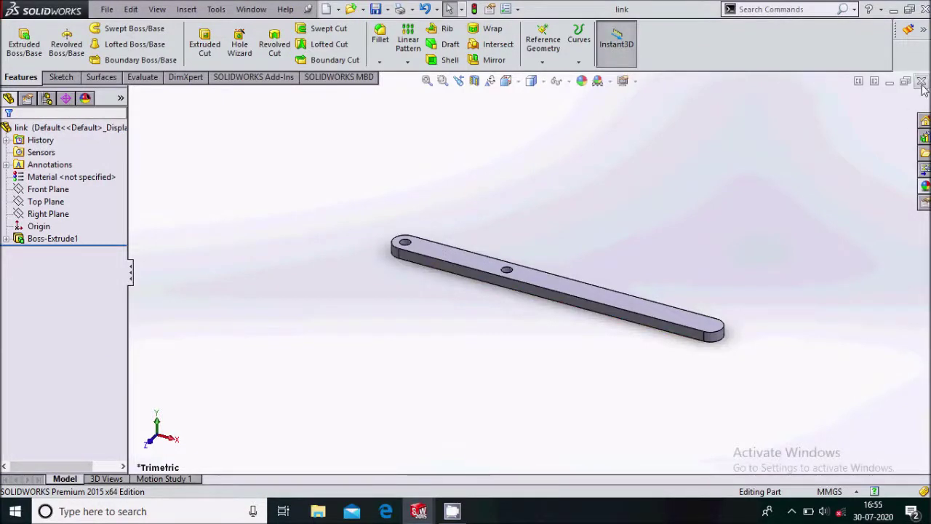
key(ctrl+Tab)
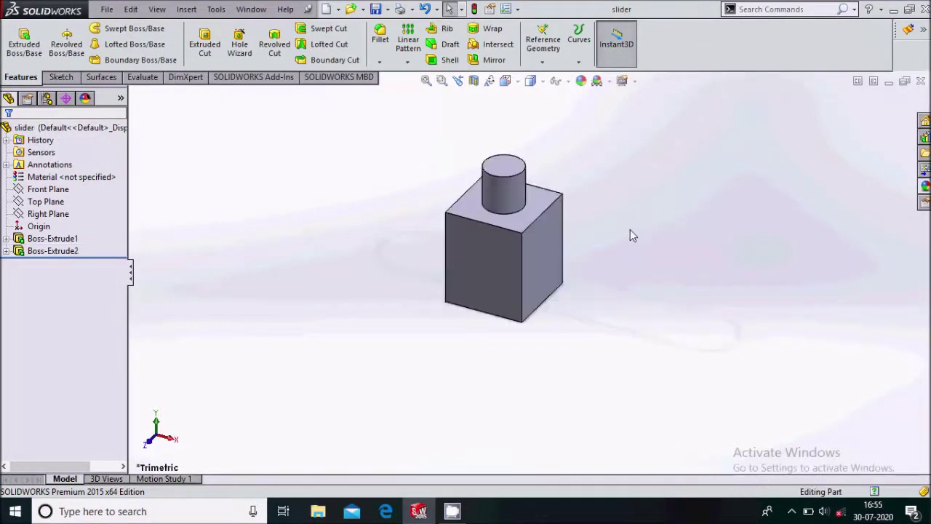
click(919, 82)
Create a new assembly document
click(107, 9)
click(122, 28)
click(276, 314)
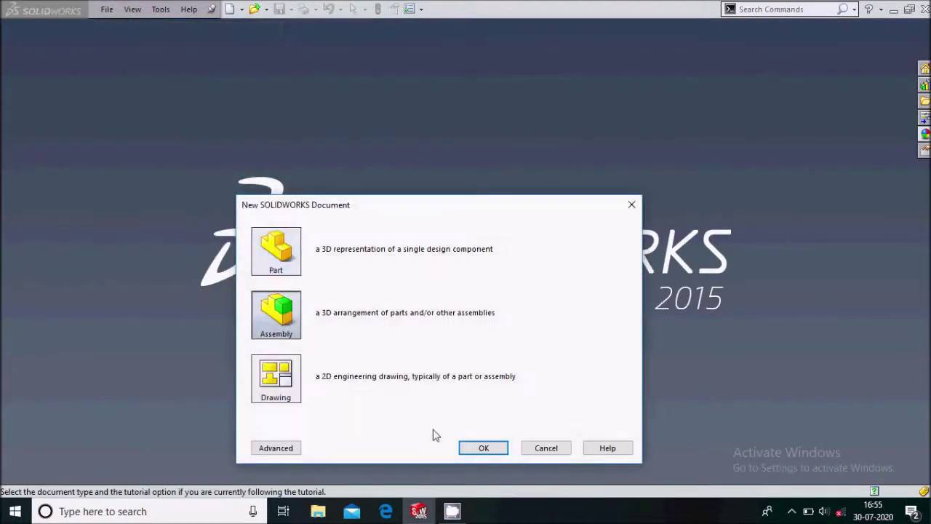
click(476, 449)
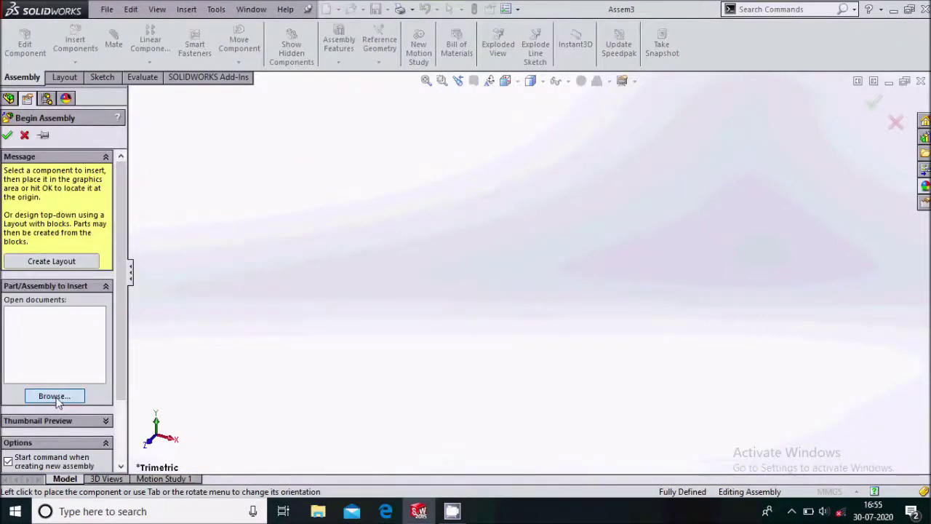
Insert the link, slider and slotted plate parts, placing each apart
click(55, 397)
drag(455, 191, 411, 128)
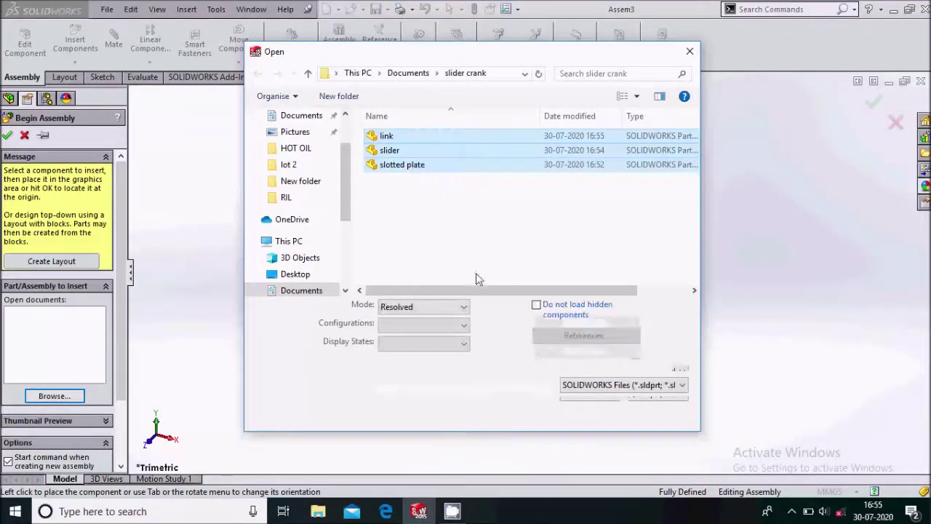
click(592, 410)
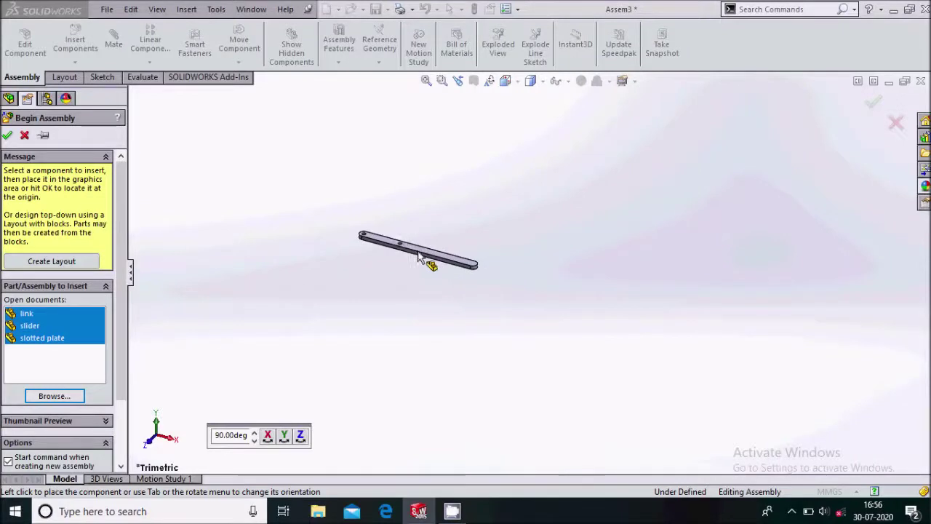
click(530, 297)
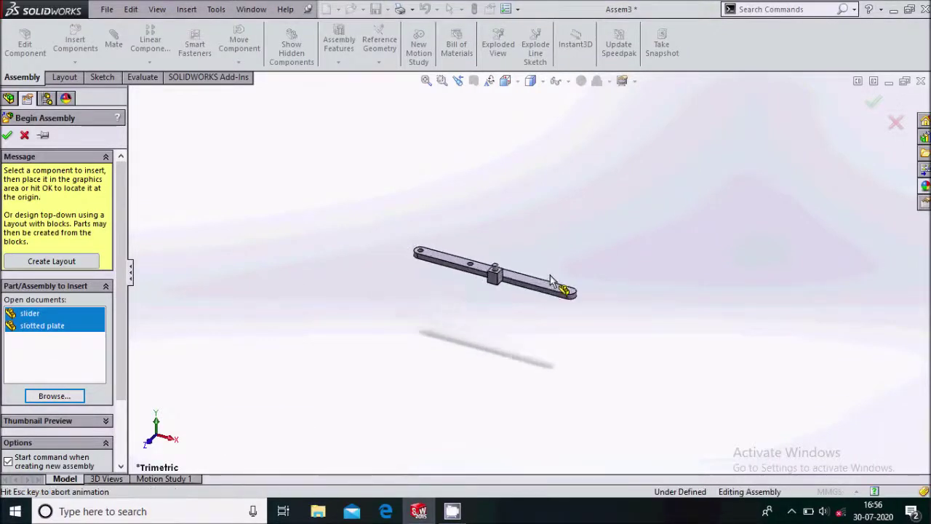
click(374, 212)
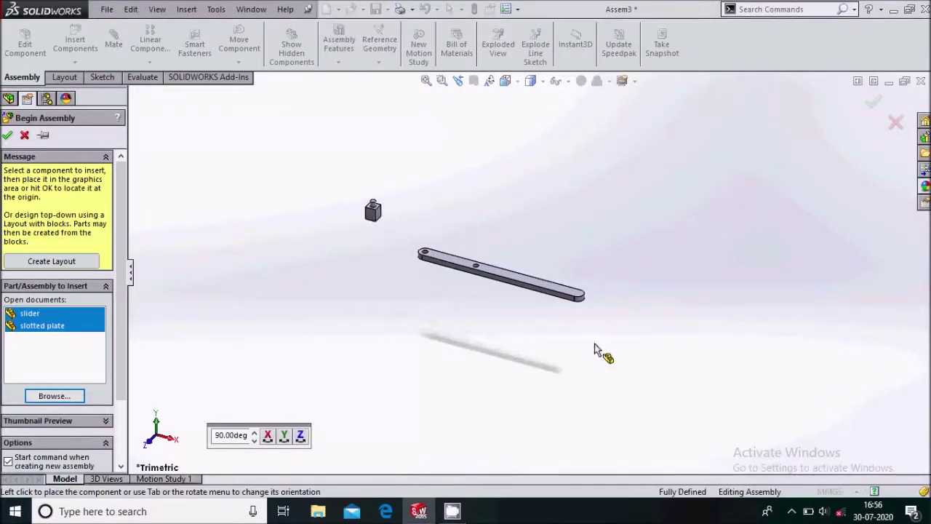
click(657, 342)
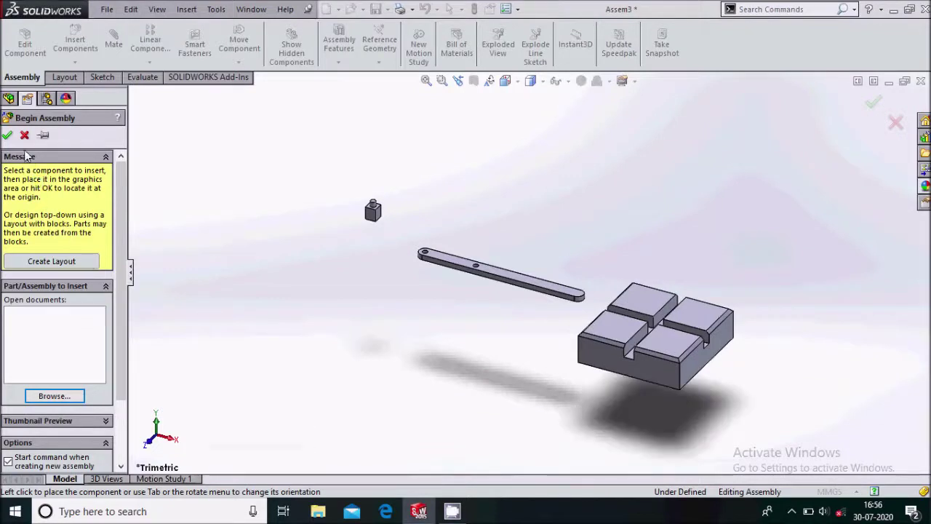
scroll(384, 218, down, 2)
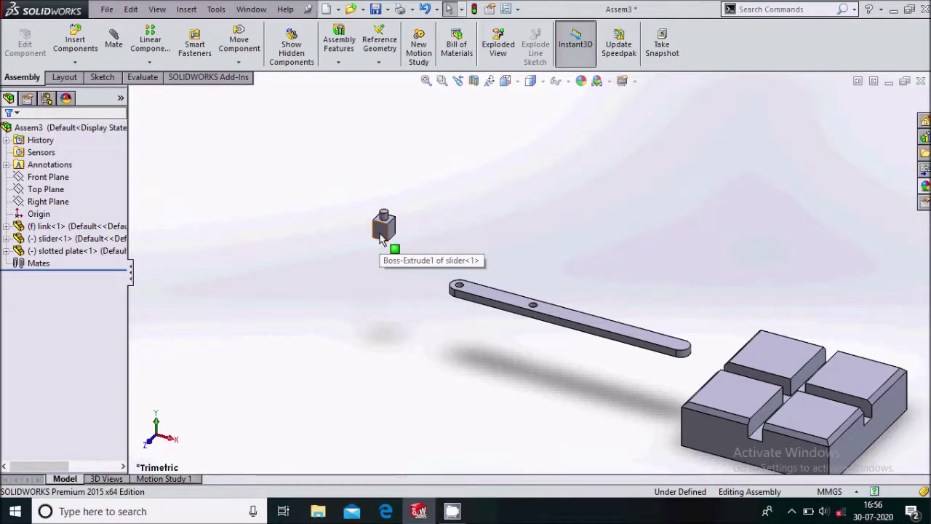
Copy the slider to add a second slider beside the first
ctrl+drag(383, 240, 486, 238)
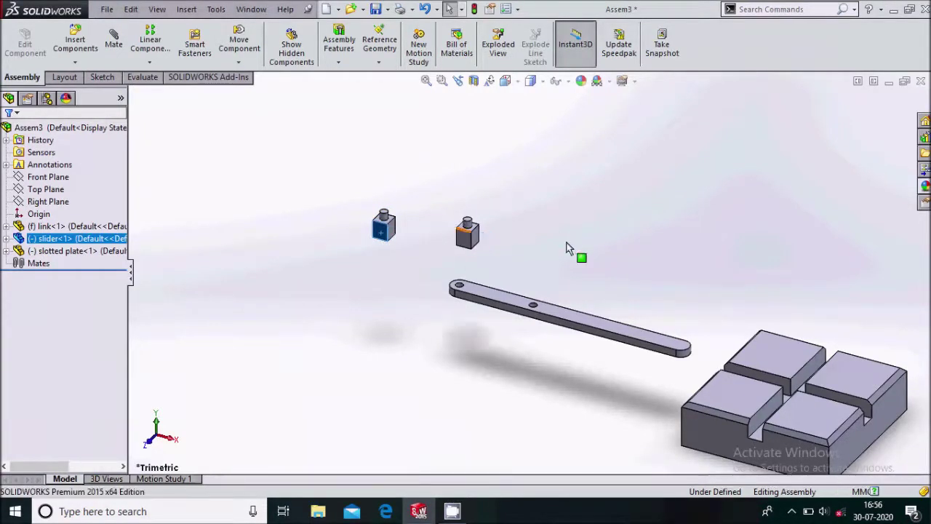
scroll(551, 239, up, 5)
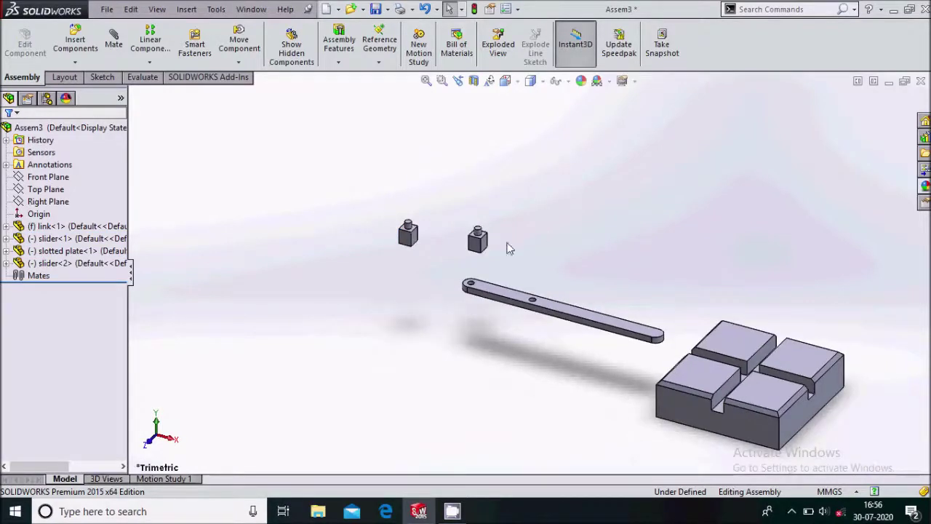
scroll(672, 340, down, 3)
scroll(626, 312, down, 1)
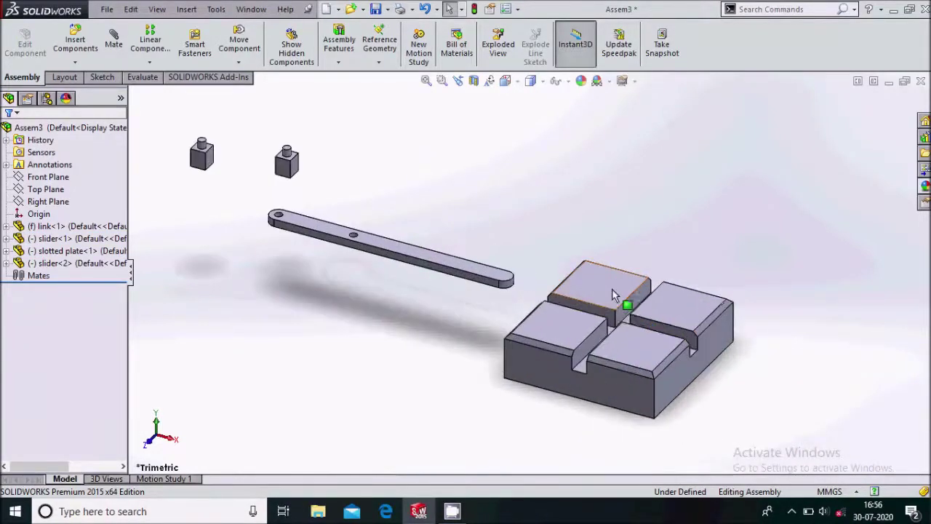
Set the link to float and fix the slotted plate in place
click(448, 266)
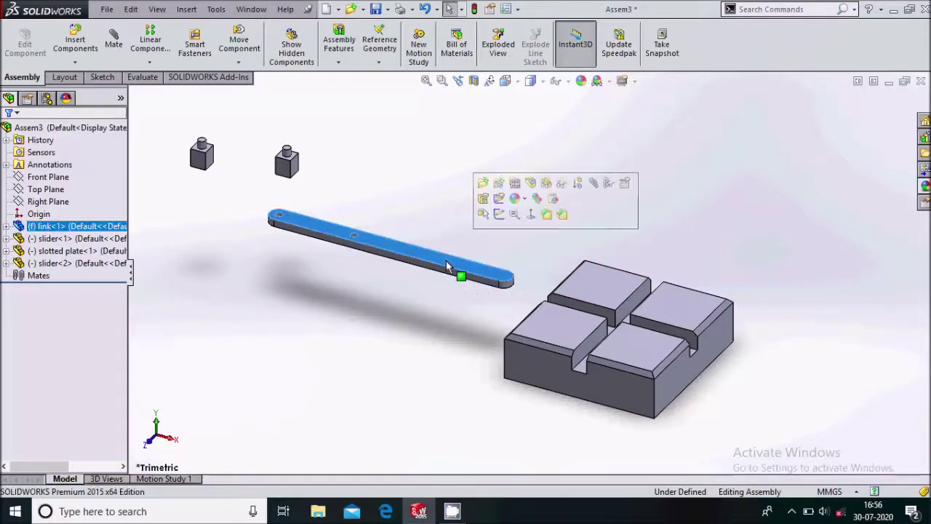
right_click(453, 265)
click(478, 294)
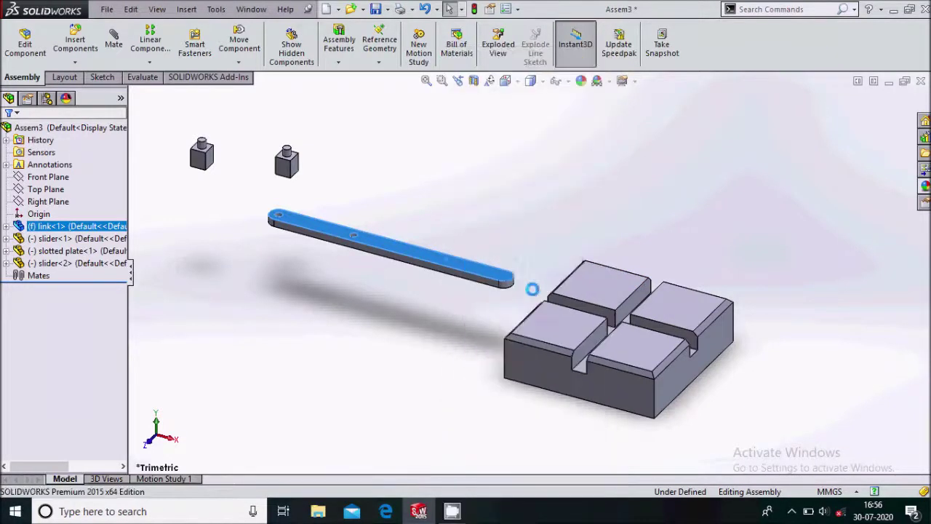
right_click(601, 293)
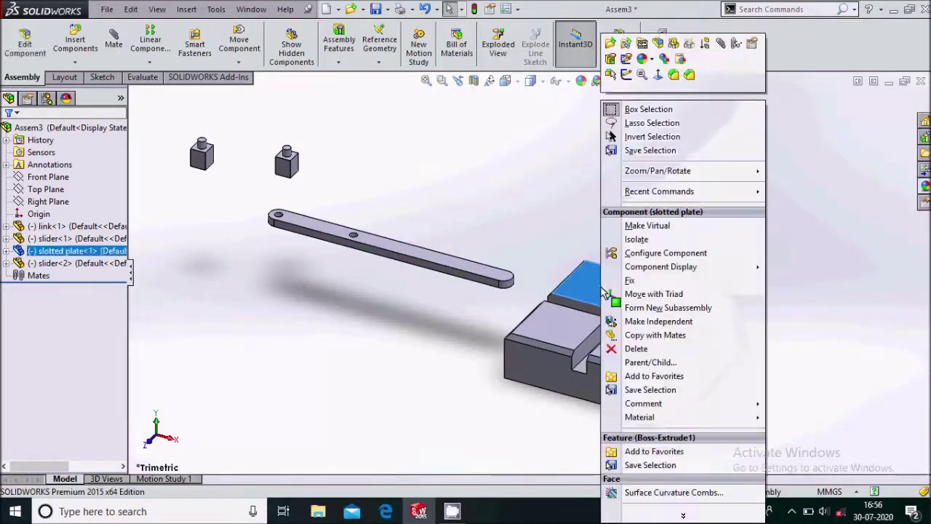
click(633, 282)
scroll(662, 232, up, 3)
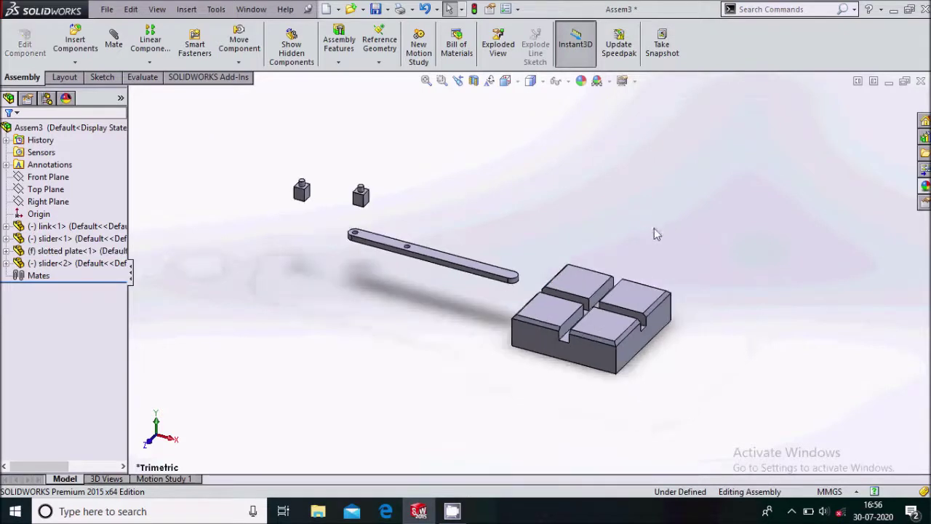
click(115, 56)
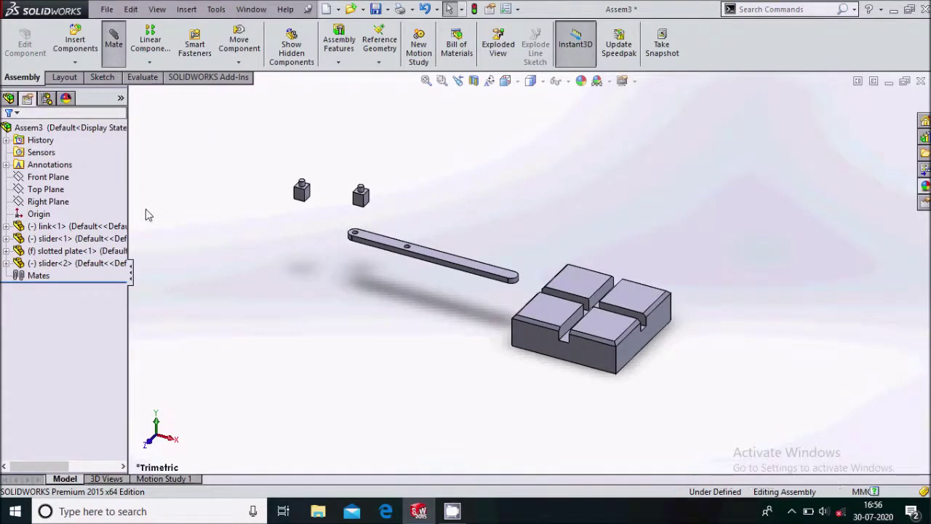
Choose the Width mate type from the Advanced Mates list
drag(122, 269, 120, 347)
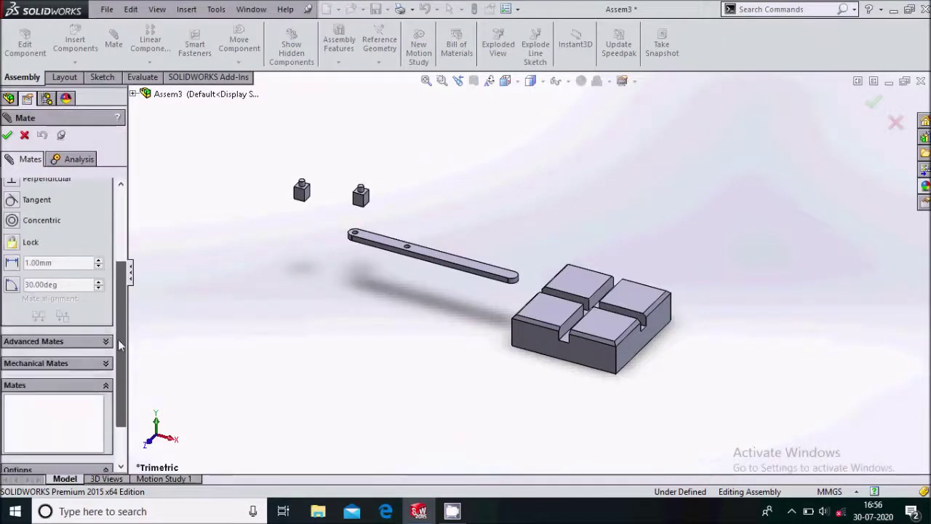
click(64, 363)
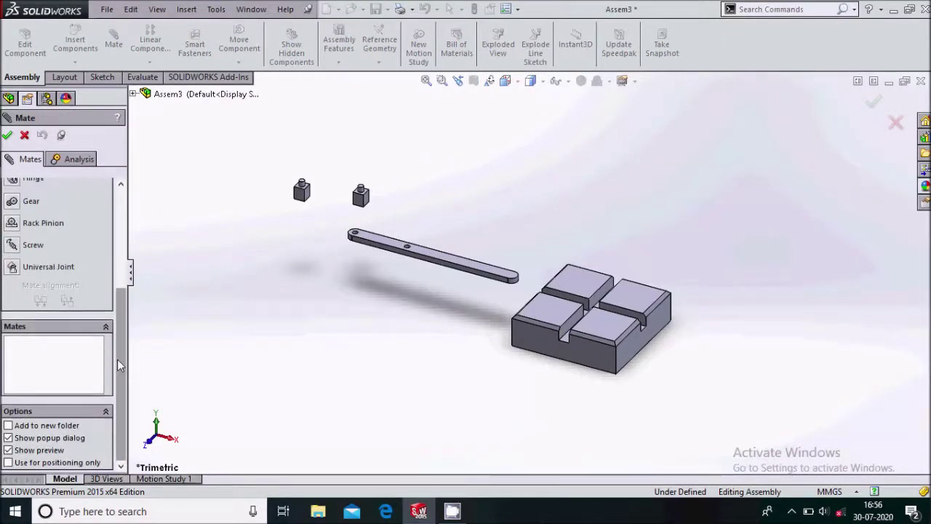
scroll(118, 358, up, 5)
click(65, 243)
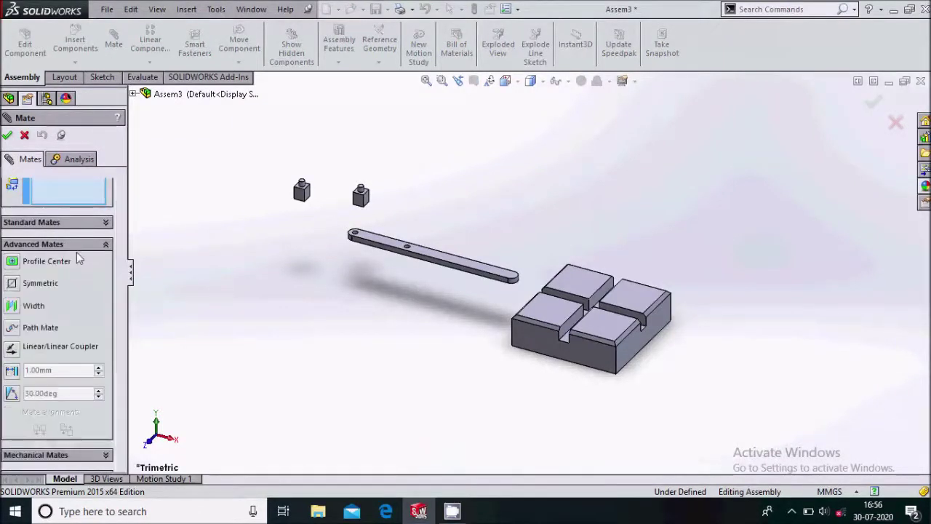
click(13, 307)
scroll(374, 287, up, 2)
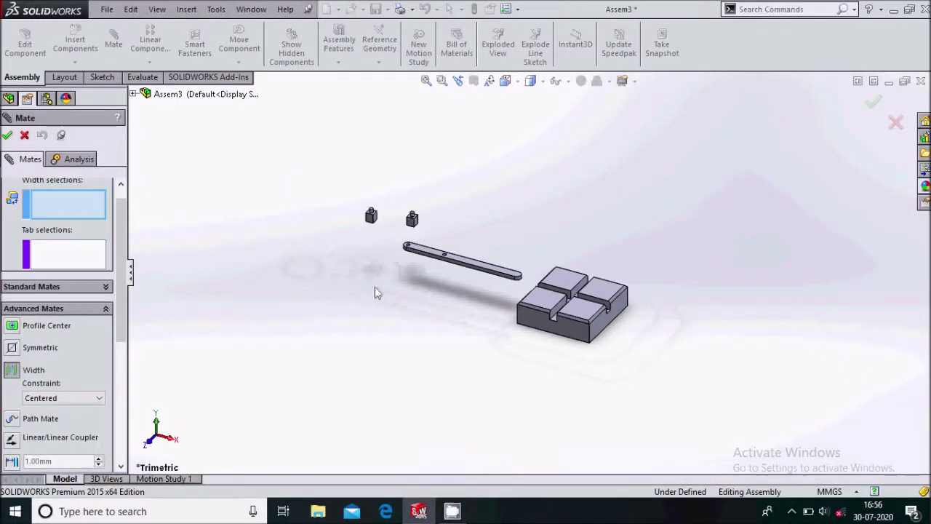
scroll(575, 289, down, 4)
scroll(557, 303, up, 4)
middle_drag(546, 267, 512, 302)
scroll(448, 309, down, 4)
Width-mate the slot's two side faces with the first slider's two side faces
click(456, 314)
click(511, 301)
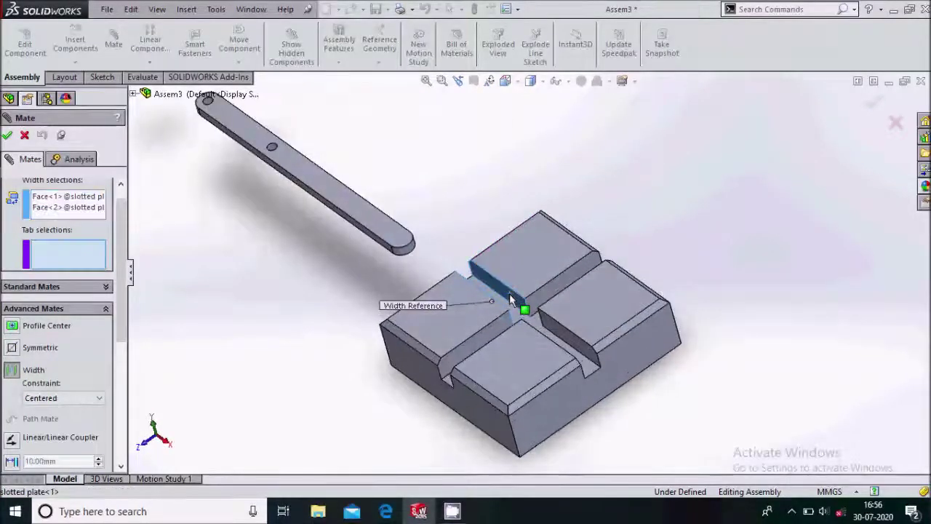
scroll(317, 256, up, 5)
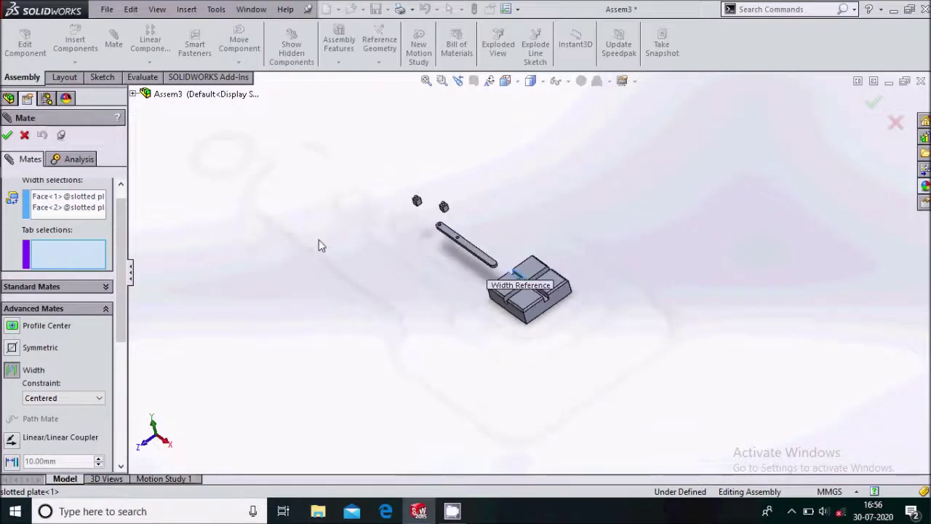
scroll(428, 225, down, 6)
scroll(435, 215, up, 2)
middle_drag(529, 229, 547, 267)
click(541, 266)
scroll(538, 269, up, 5)
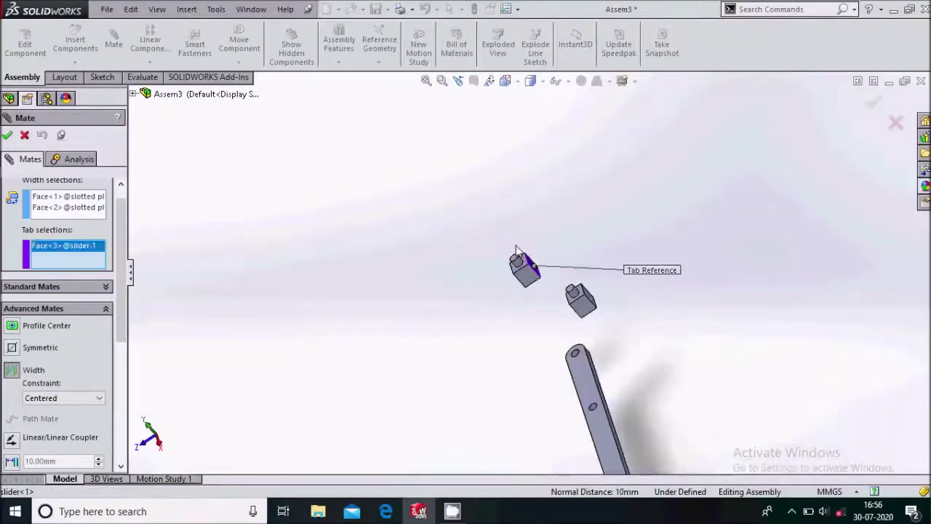
scroll(515, 283, down, 2)
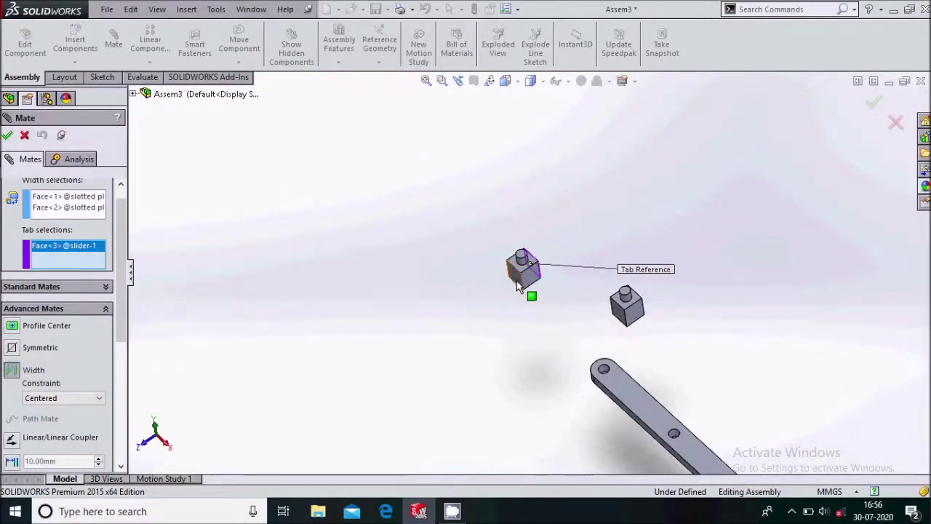
click(520, 284)
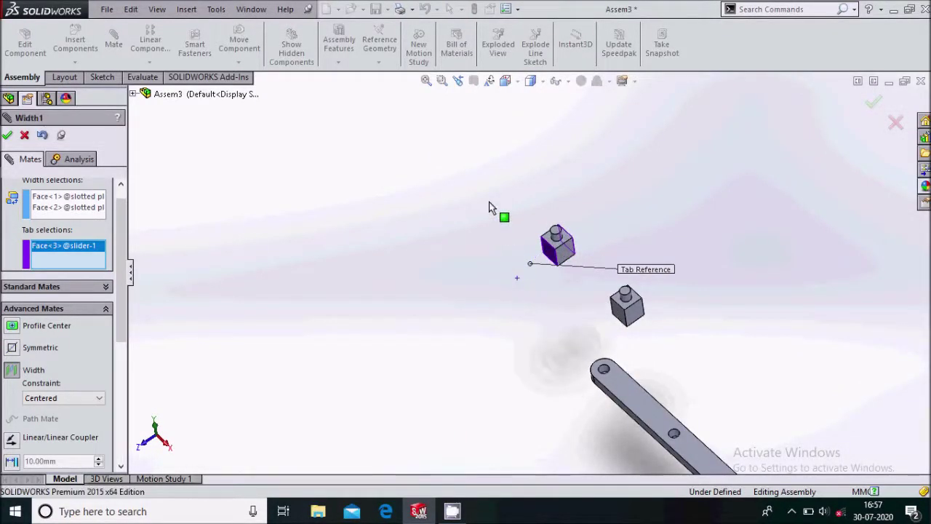
scroll(601, 323, down, 3)
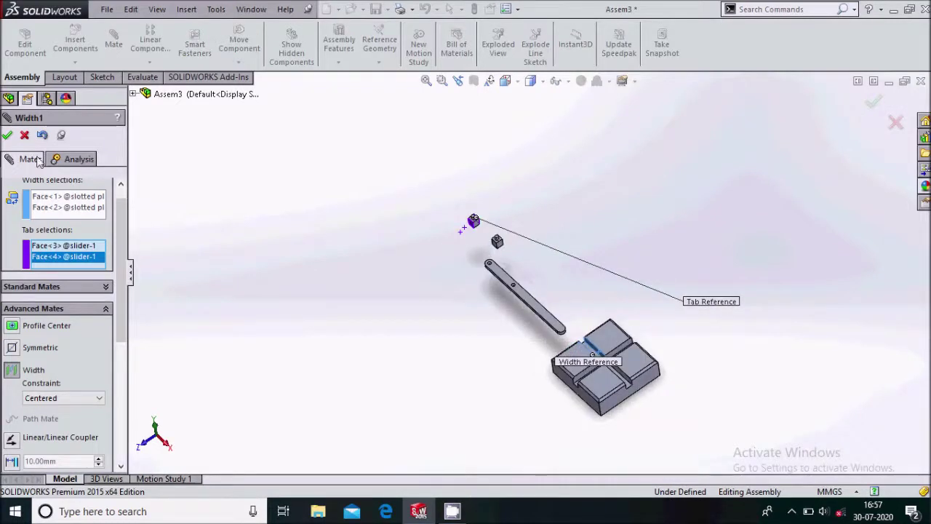
key(Escape)
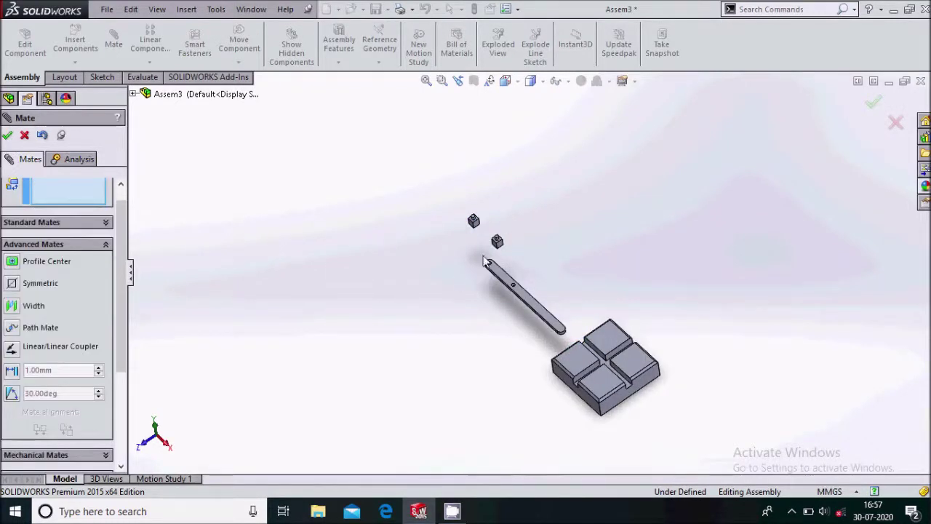
Start another Width mate and pick both side faces of the plate's slot
scroll(502, 262, down, 2)
scroll(502, 263, up, 2)
middle_drag(501, 265, 364, 349)
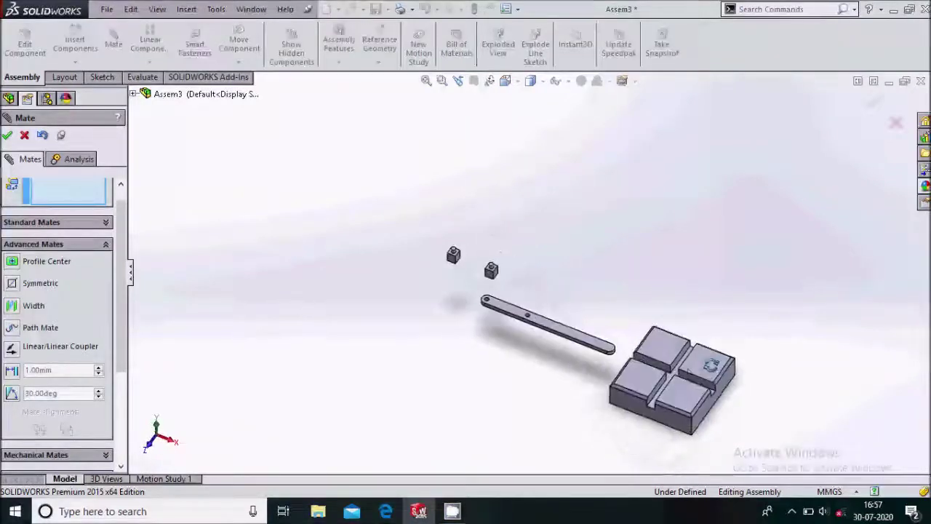
click(23, 308)
scroll(680, 375, down, 3)
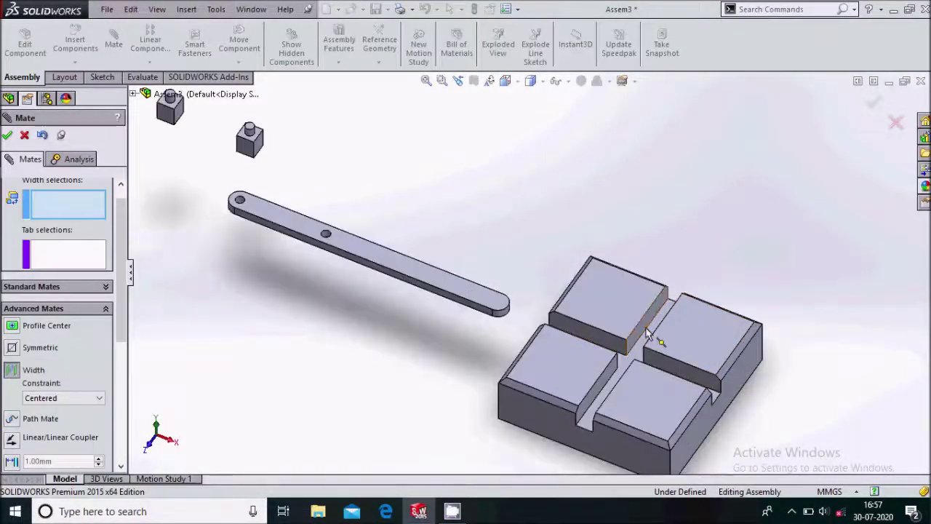
click(662, 324)
middle_drag(662, 323, 687, 349)
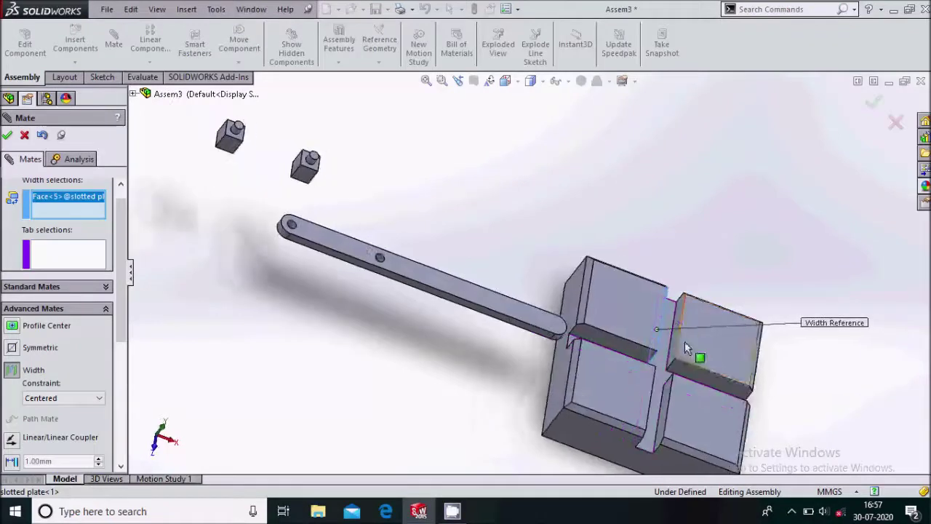
click(676, 351)
scroll(560, 297, up, 2)
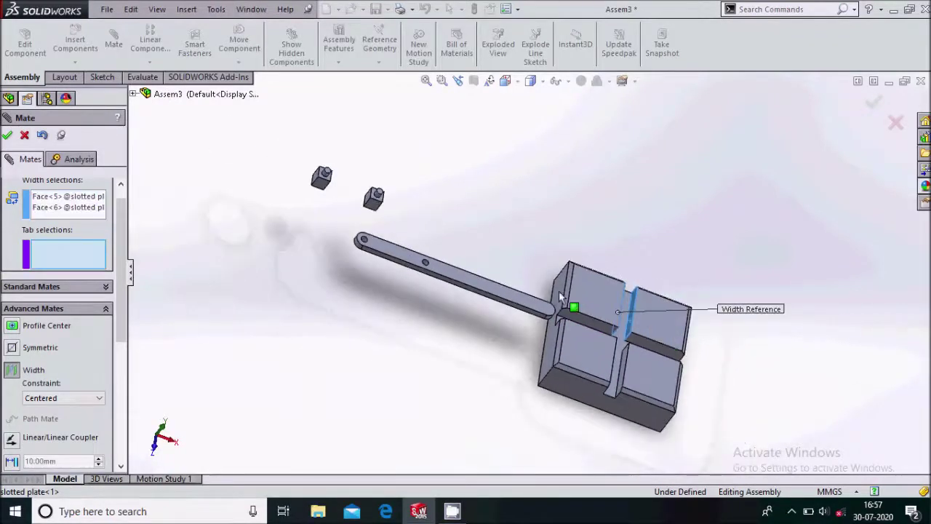
scroll(356, 195, down, 2)
scroll(395, 210, down, 2)
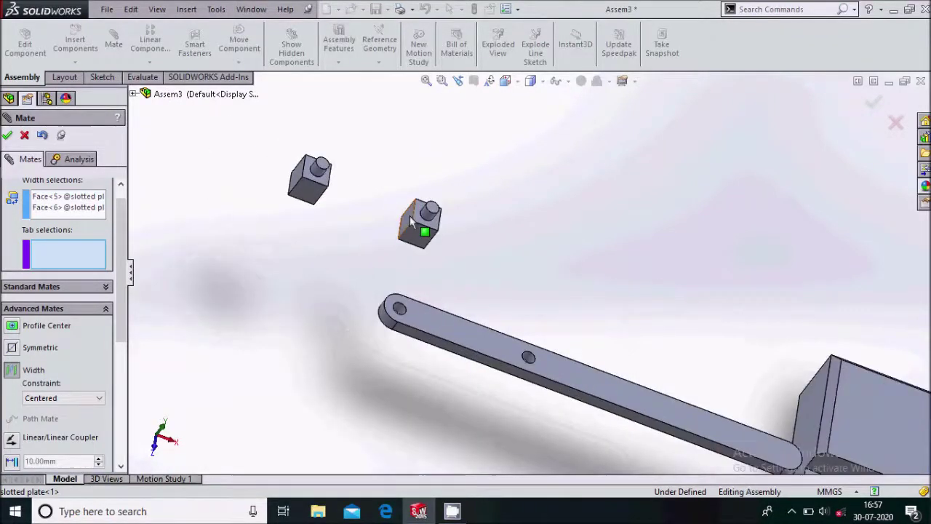
Pick the second slider's two side faces and accept the centred Width mate
click(409, 221)
scroll(466, 232, up, 3)
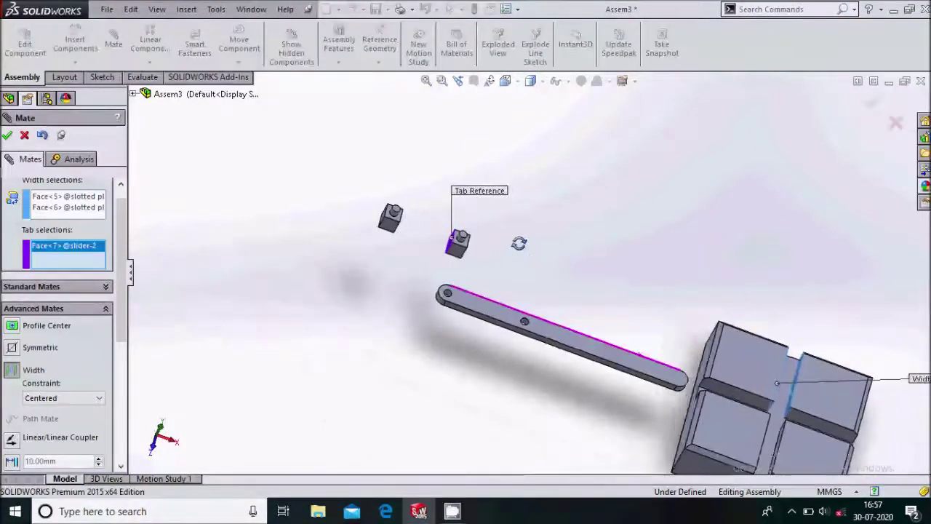
scroll(472, 247, down, 2)
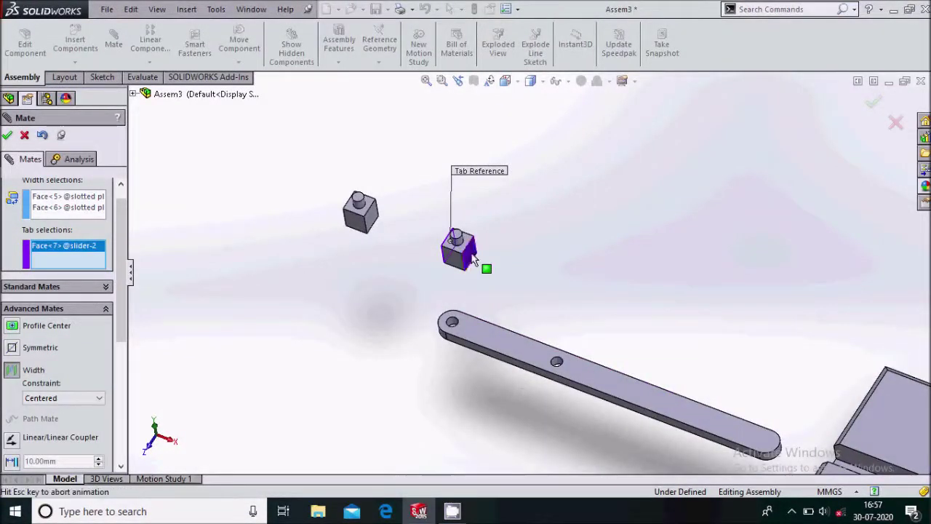
click(473, 254)
click(7, 136)
scroll(272, 229, up, 3)
scroll(645, 315, down, 2)
scroll(645, 315, up, 3)
scroll(650, 327, down, 3)
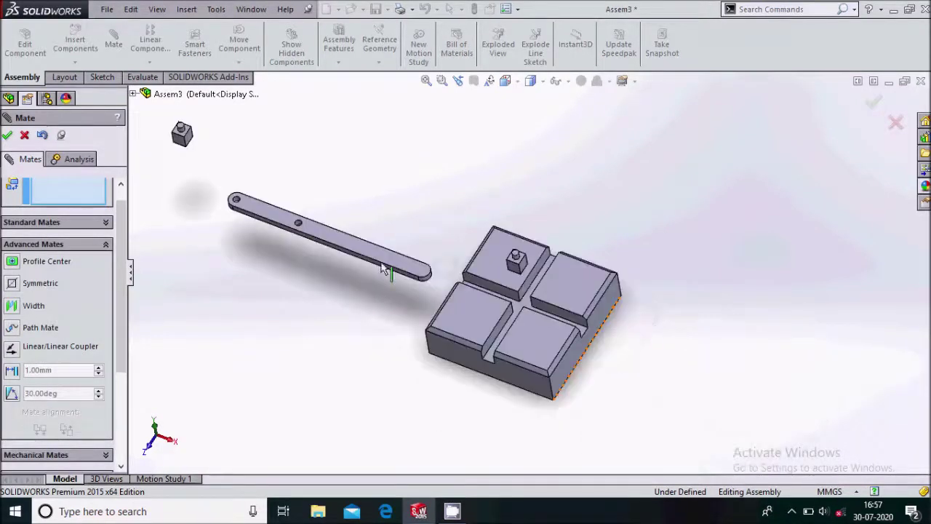
key(Escape)
drag(183, 137, 477, 270)
Clear the leftover slider selections before defining the mate
scroll(478, 271, down, 2)
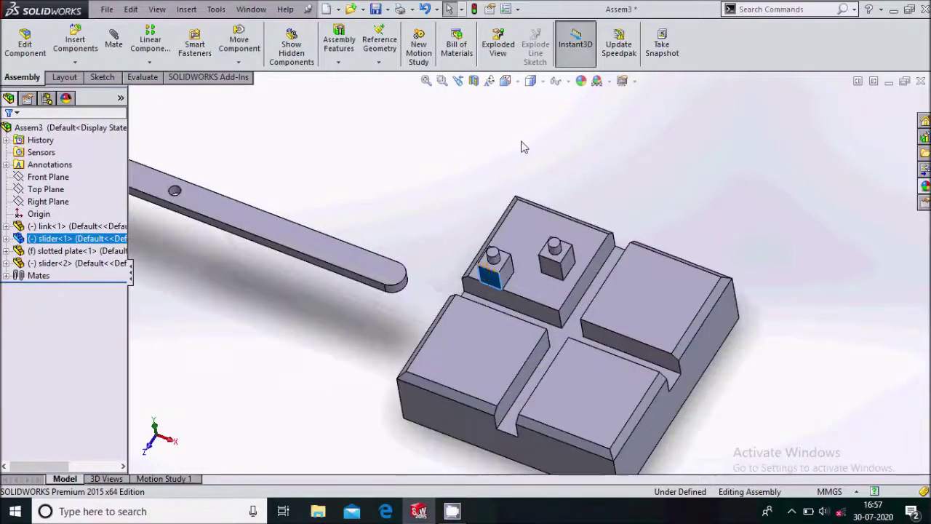
click(524, 145)
click(554, 280)
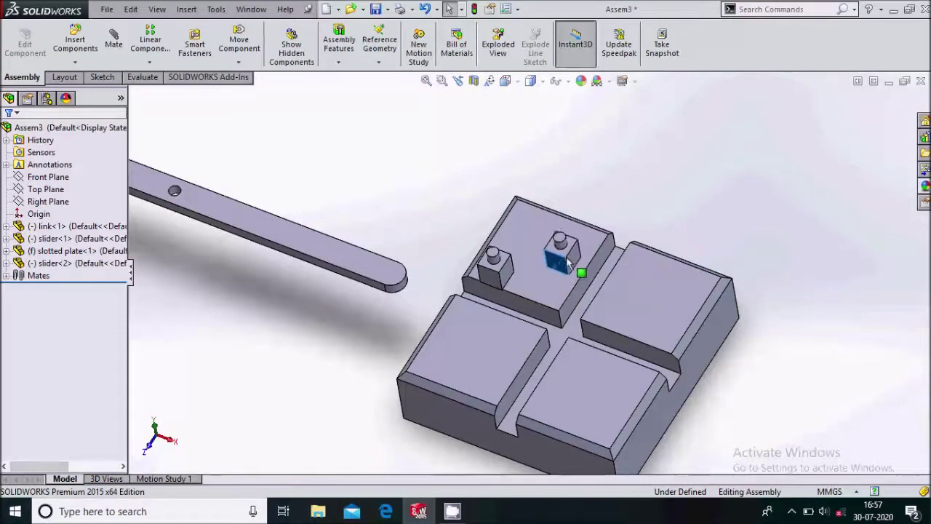
scroll(634, 203, up, 3)
middle_drag(635, 203, 641, 206)
click(641, 205)
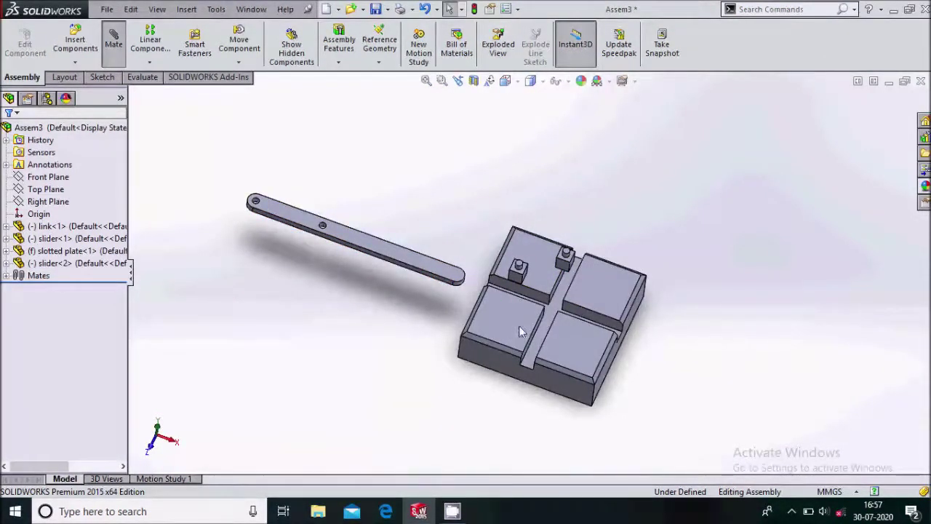
Mate the slot's bottom face to the first slider's bottom face at a 0.1 mm distance
scroll(550, 311, down, 2)
click(551, 308)
middle_drag(538, 274, 509, 225)
scroll(508, 233, down, 3)
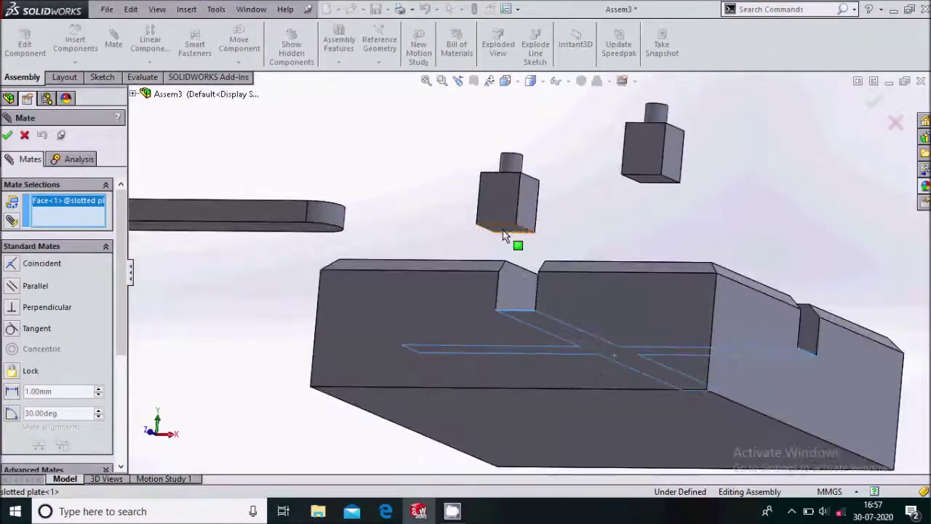
click(509, 235)
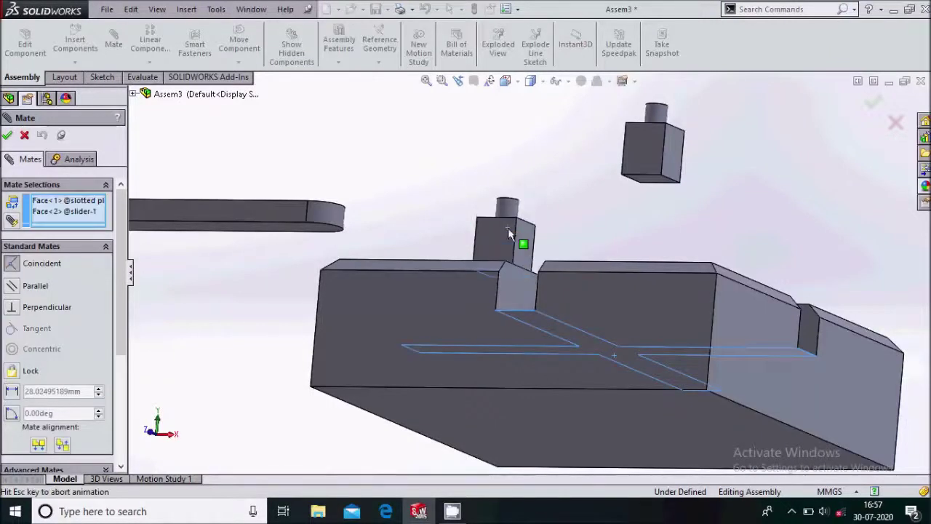
click(12, 392)
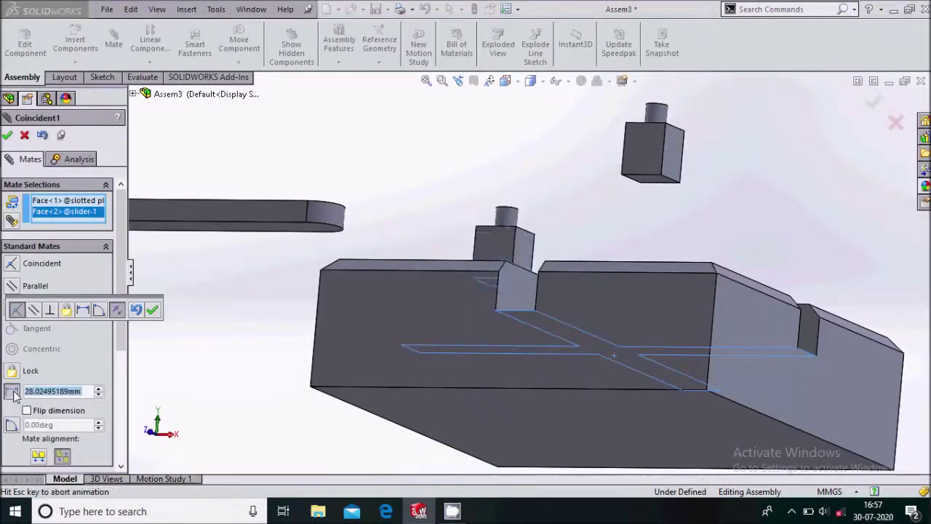
text(0.1)
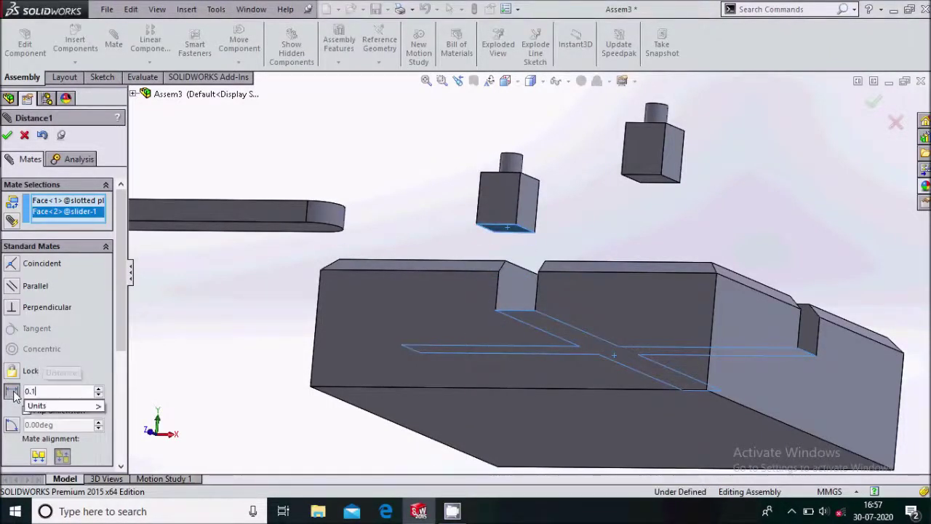
key(Return)
scroll(447, 349, up, 5)
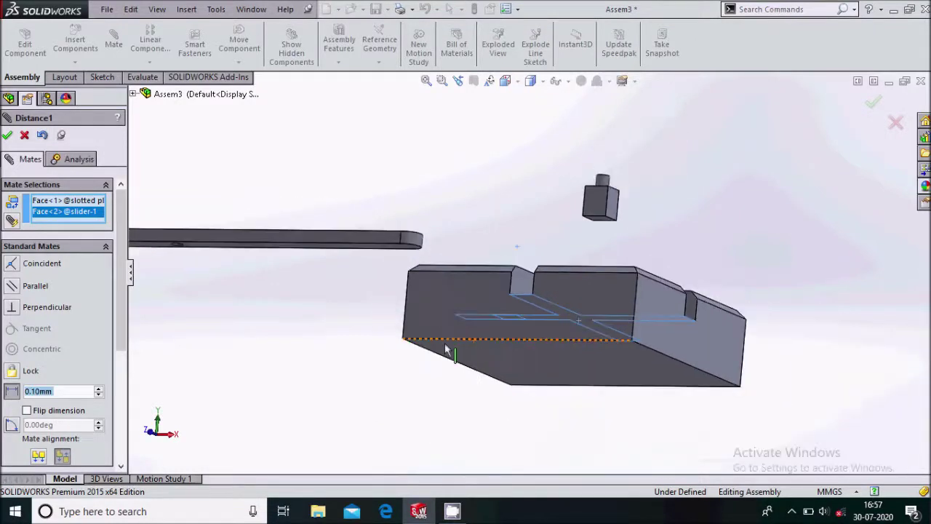
middle_drag(499, 250, 541, 332)
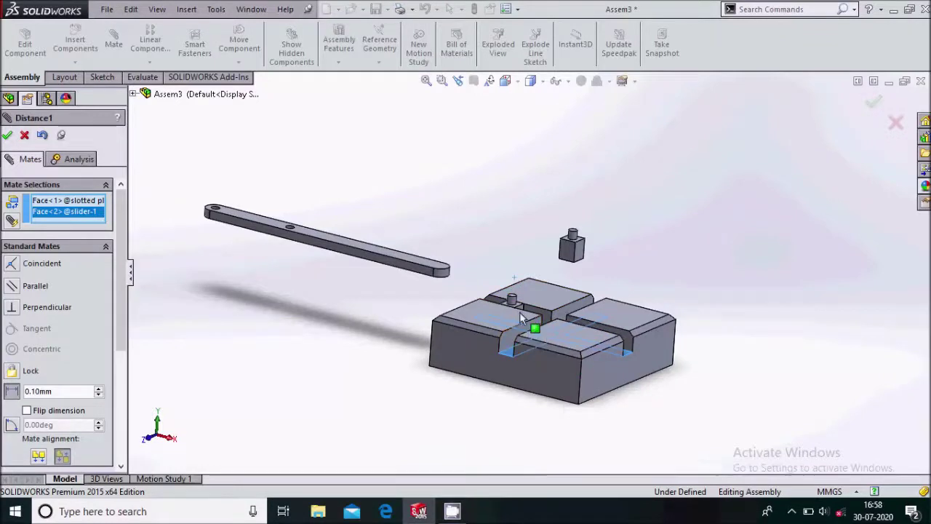
Confirm the first slider's 0.10 mm Distance mate
click(7, 135)
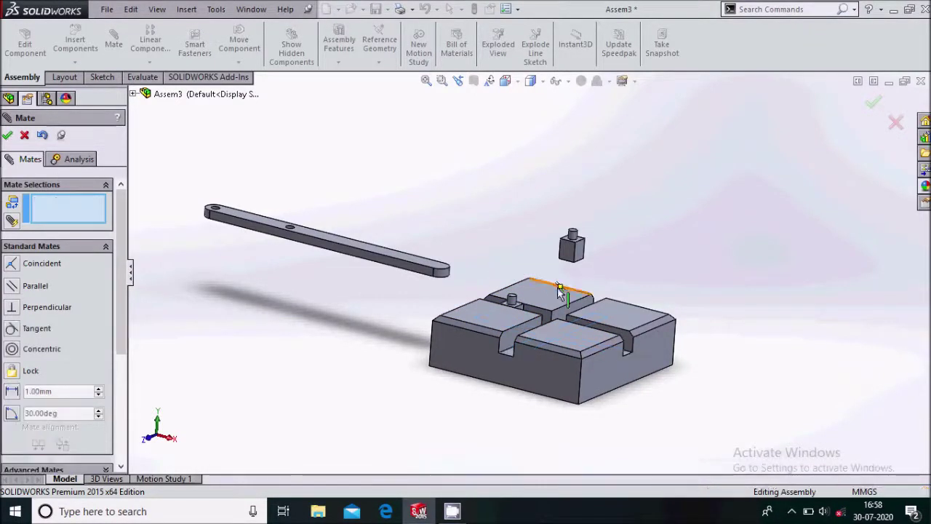
scroll(574, 302, down, 3)
middle_drag(584, 309, 593, 314)
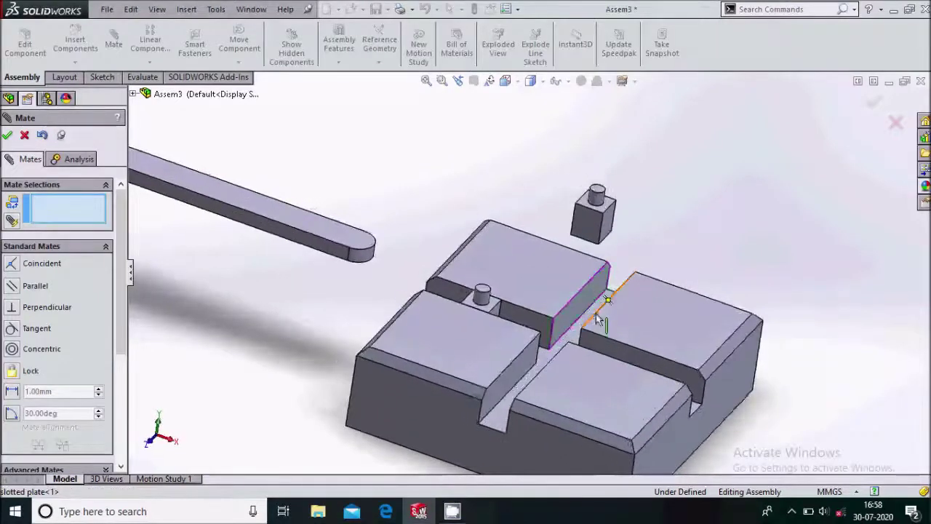
Mate the other slot face to the second slider's bottom face at a 0.10 mm distance
click(592, 314)
middle_drag(603, 281, 549, 211)
scroll(582, 207, down, 1)
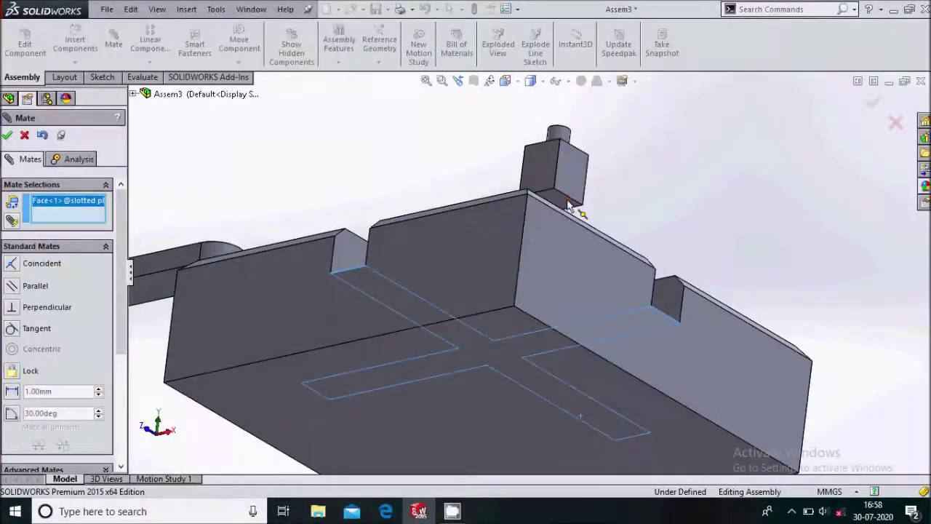
click(568, 208)
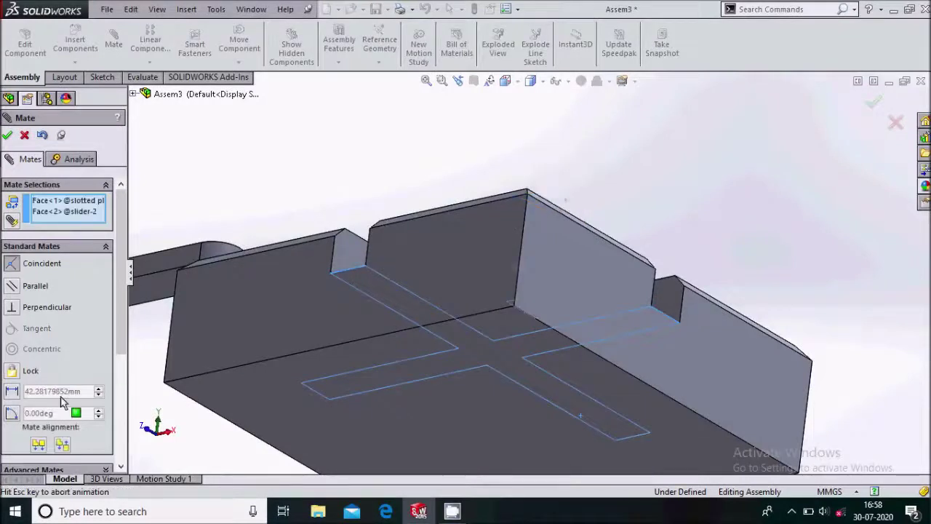
click(13, 393)
key(BackSpace)
text(0.10mm)
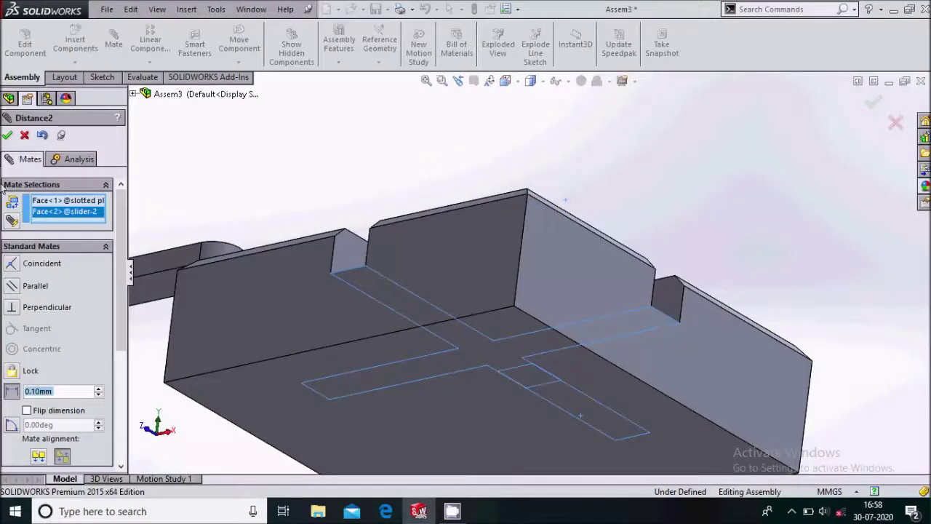
key(Return)
scroll(553, 240, down, 5)
middle_drag(565, 232, 544, 313)
Slide both sliders along their slots to test their movement
scroll(546, 338, up, 3)
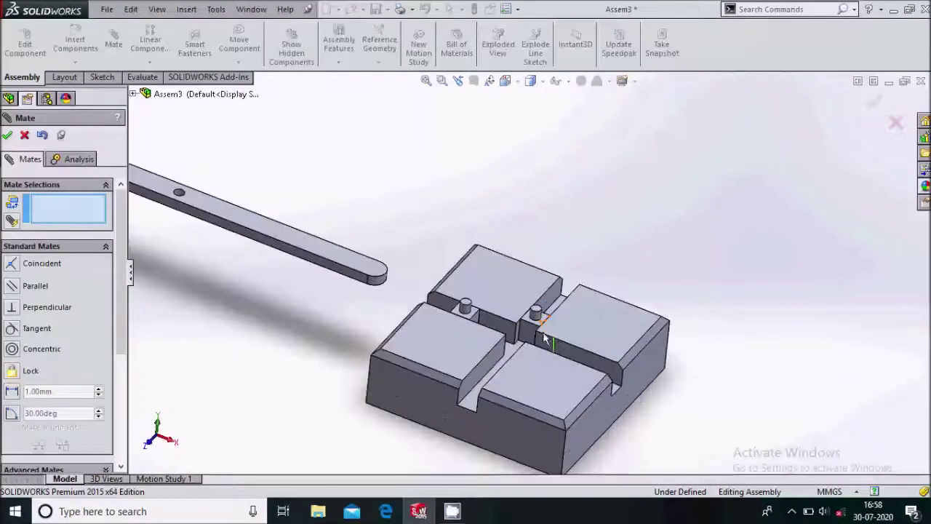
scroll(532, 339, up, 1)
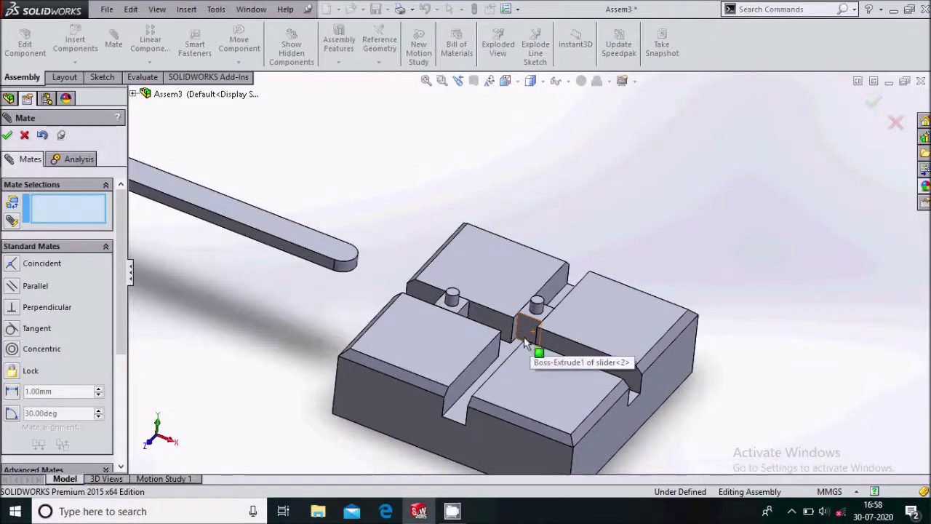
drag(529, 333, 513, 320)
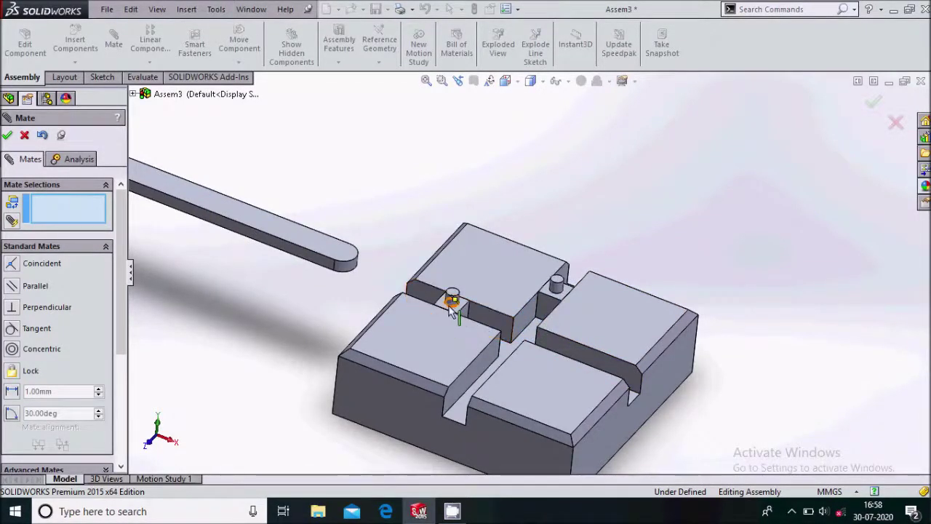
scroll(447, 304, up, 1)
drag(447, 300, 611, 358)
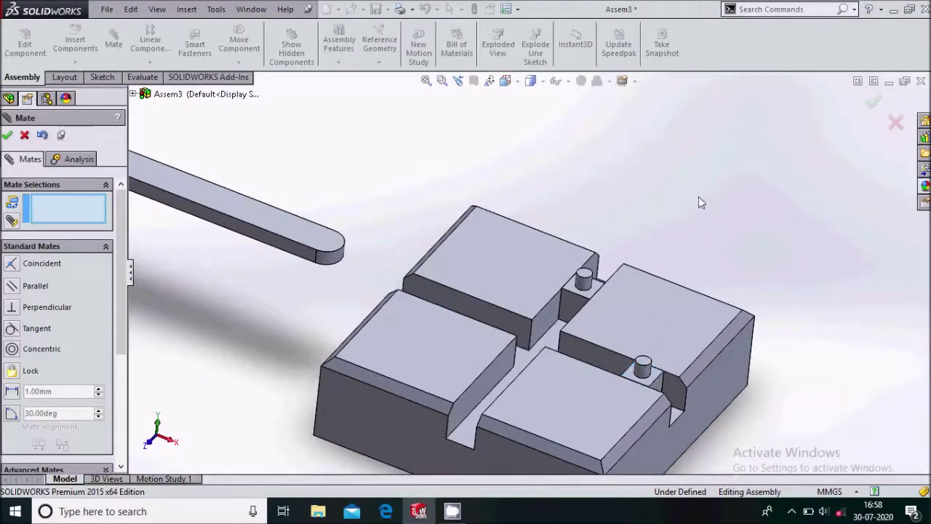
scroll(530, 214, down, 3)
scroll(240, 218, up, 4)
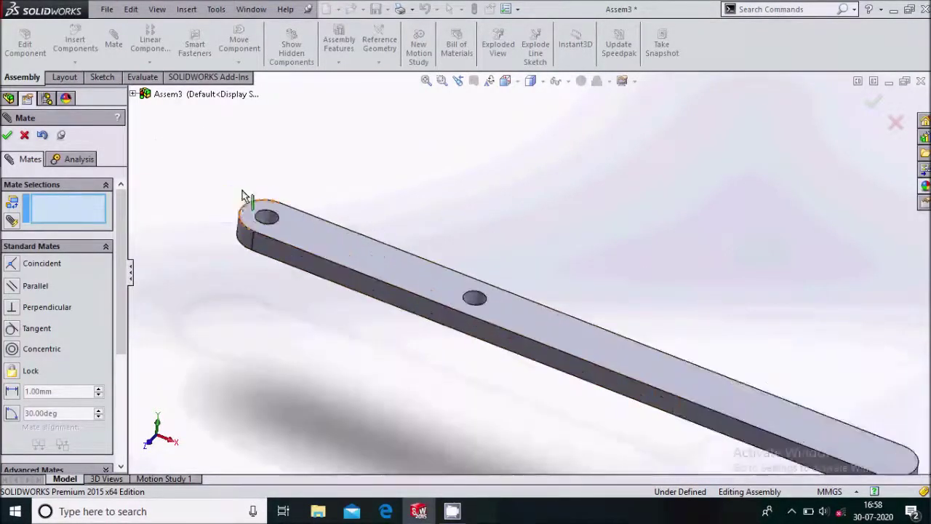
Make the link's end hole concentric with the first slider's pin and confirm it
click(267, 216)
scroll(256, 206, down, 5)
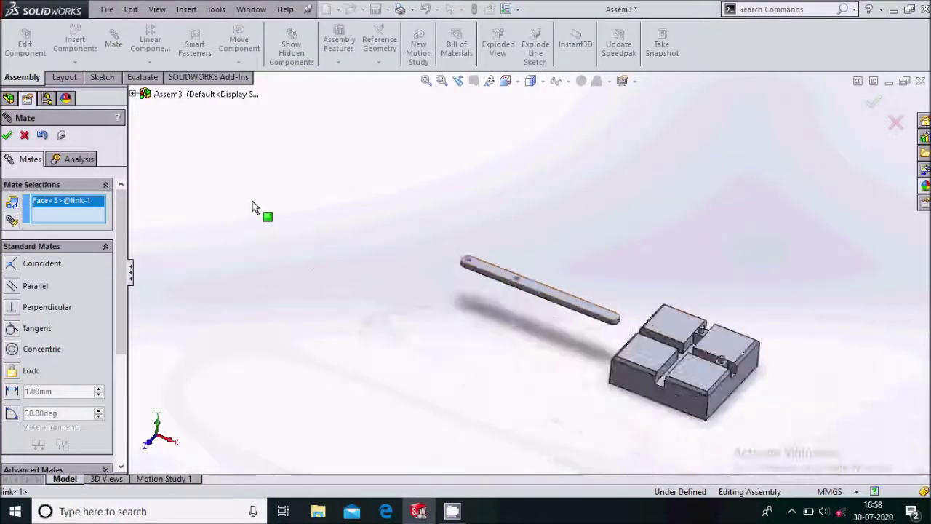
scroll(688, 340, up, 2)
scroll(688, 340, up, 3)
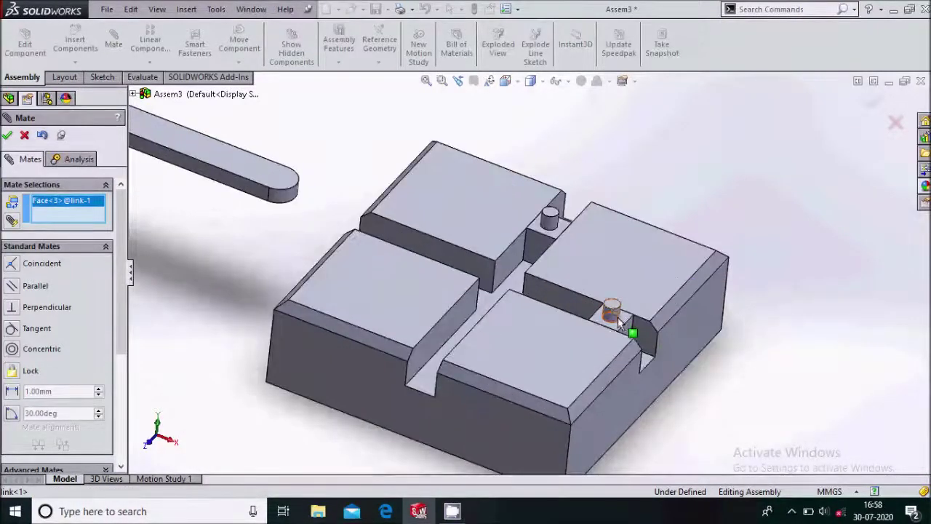
click(615, 314)
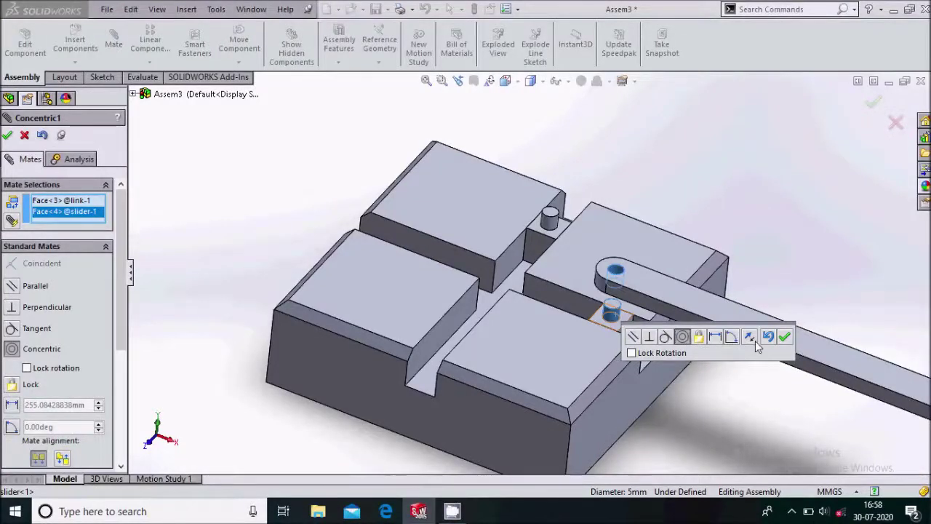
click(784, 338)
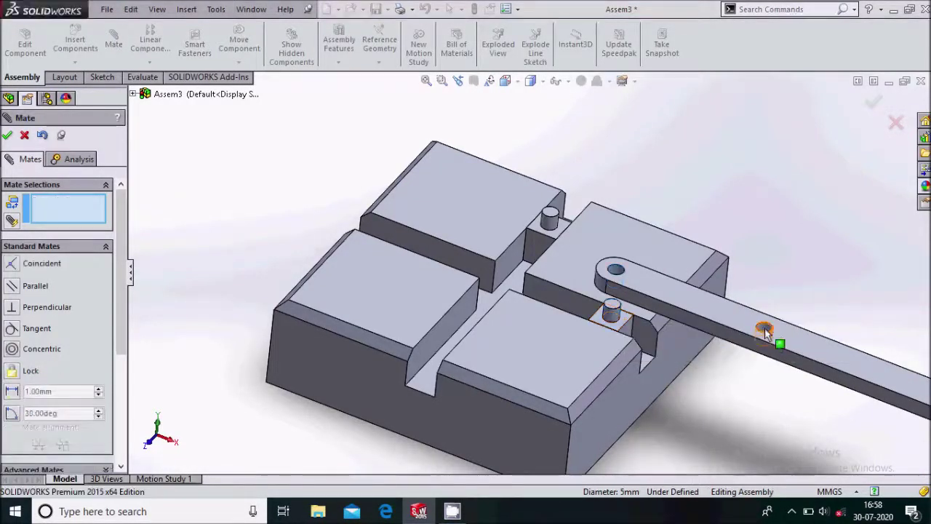
Make a hole in the link concentric with the second slider's pin
scroll(756, 326, up, 4)
click(702, 325)
scroll(702, 325, down, 4)
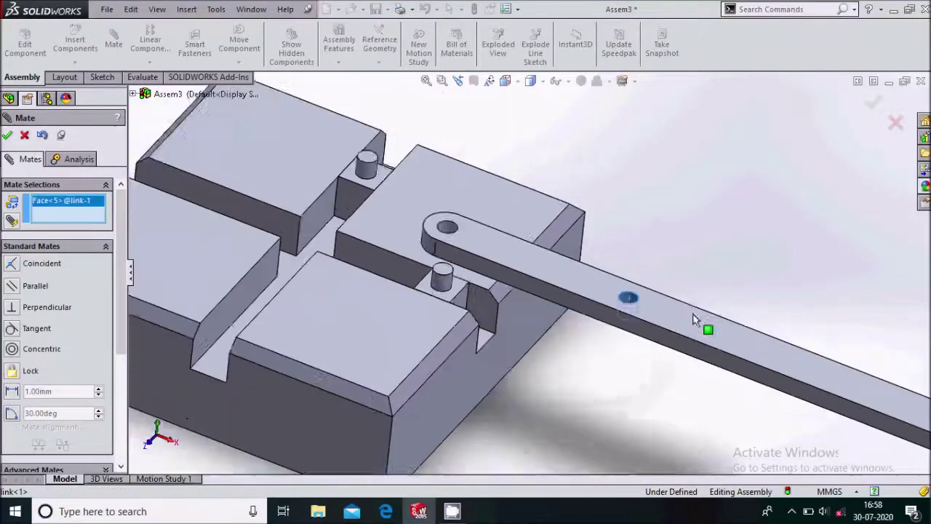
scroll(408, 195, up, 3)
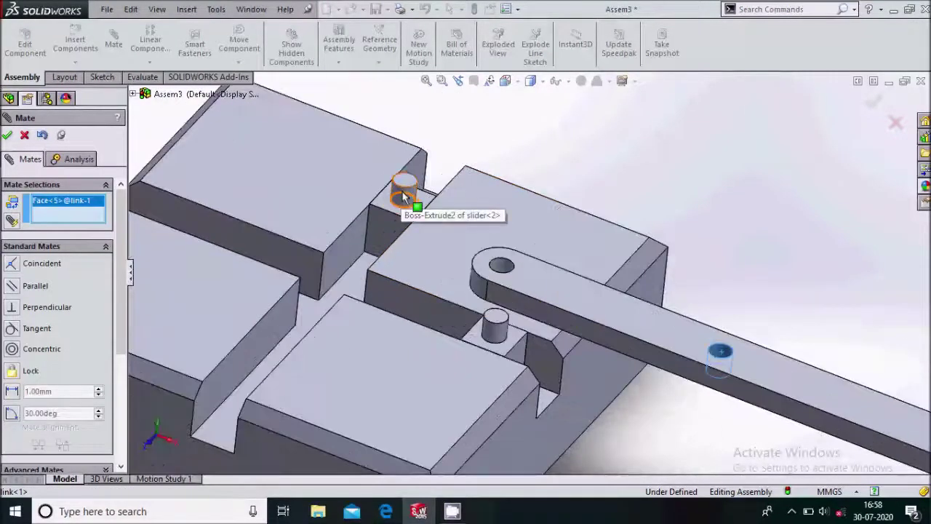
click(402, 193)
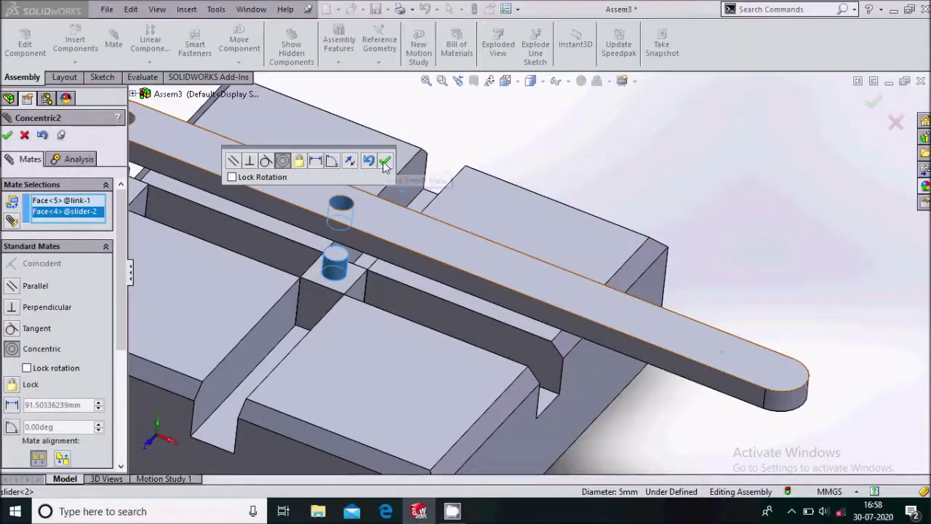
click(385, 162)
Select the first slider's top face and orbit to reach the link's underside
scroll(335, 226, down, 4)
scroll(347, 231, up, 5)
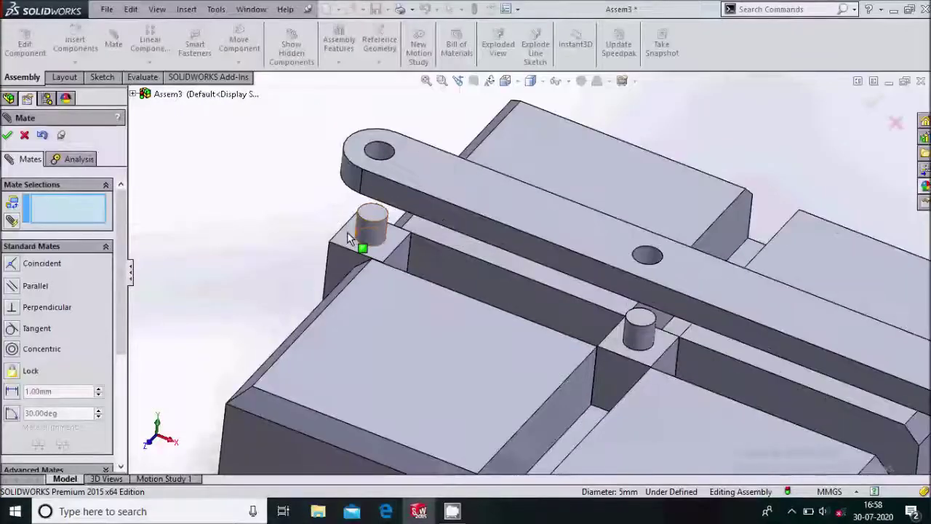
click(352, 237)
scroll(353, 237, down, 3)
drag(447, 251, 460, 195)
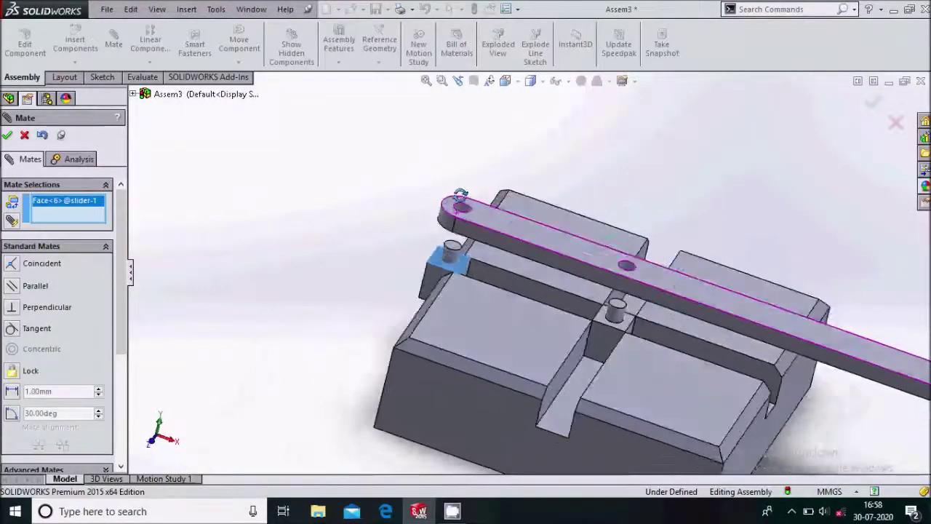
middle_drag(460, 195, 495, 120)
scroll(473, 259, up, 3)
Add a 0.1 mm Distance mate between the link's underside and the first slider's top face
click(486, 259)
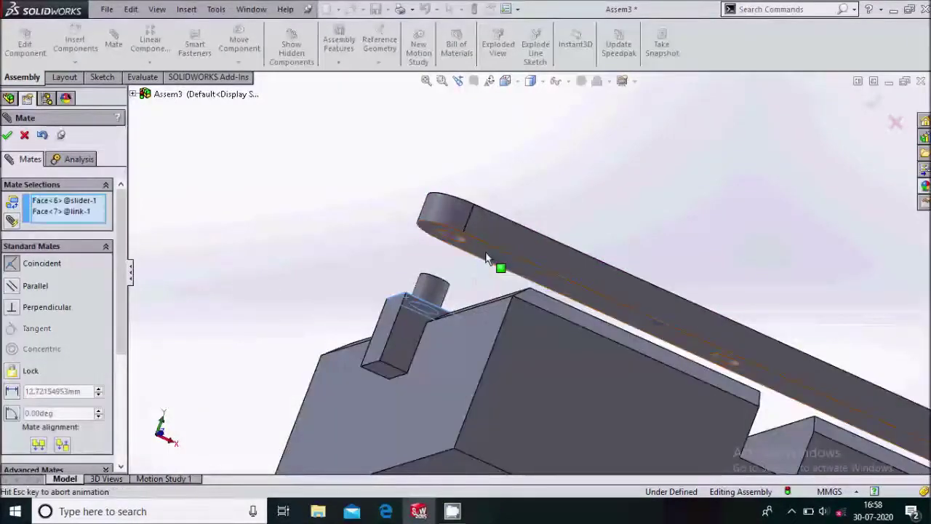
click(12, 391)
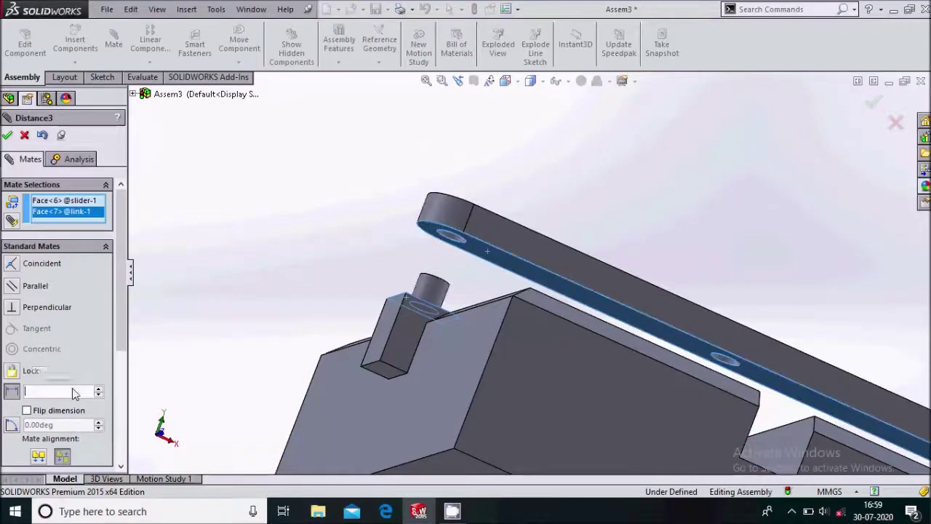
text(0.1)
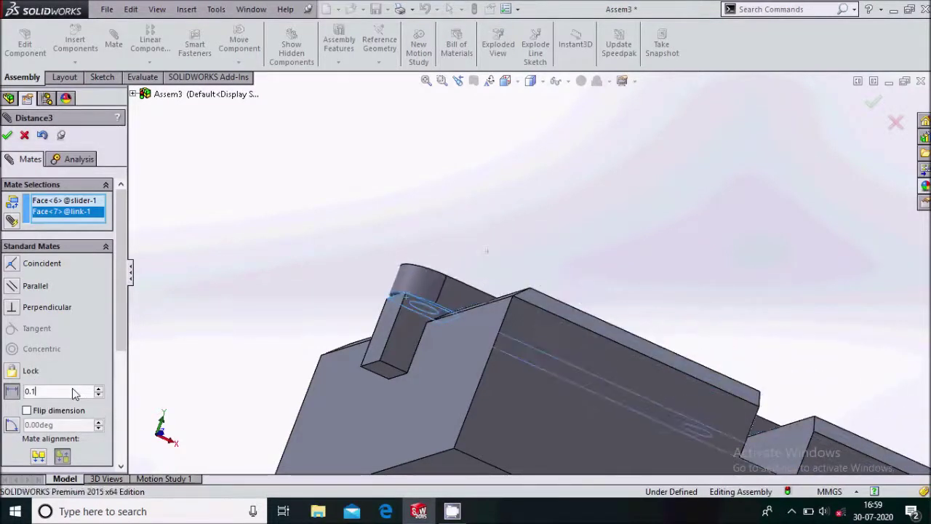
key(Return)
click(7, 135)
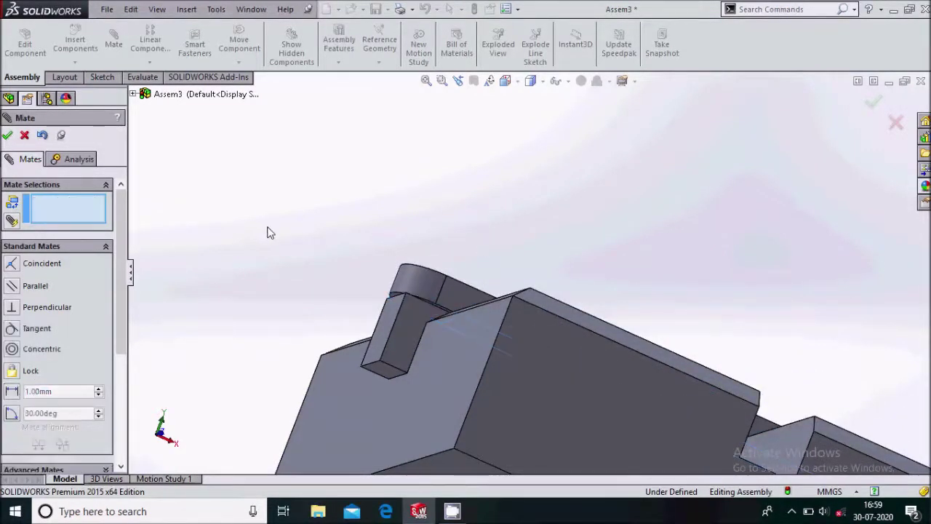
key(ctrl+7)
middle_drag(579, 303, 623, 313)
middle_drag(613, 318, 611, 321)
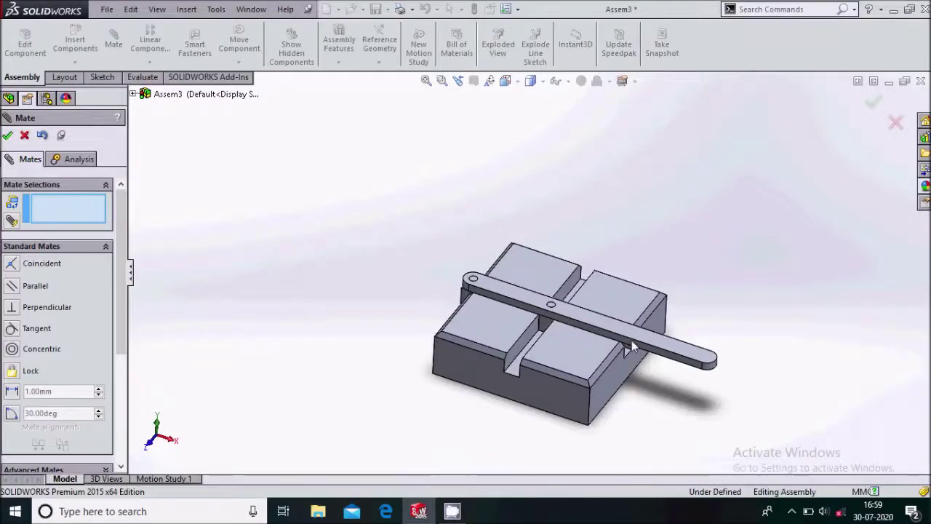
Exit the Mate tool and drag the link upright across the slotted plate
key(Escape)
scroll(633, 336, down, 3)
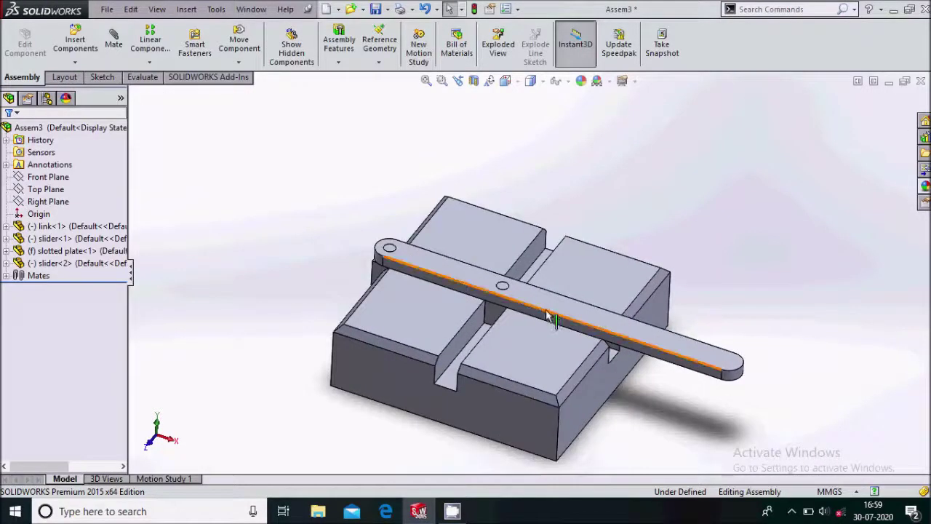
drag(532, 306, 553, 234)
click(630, 228)
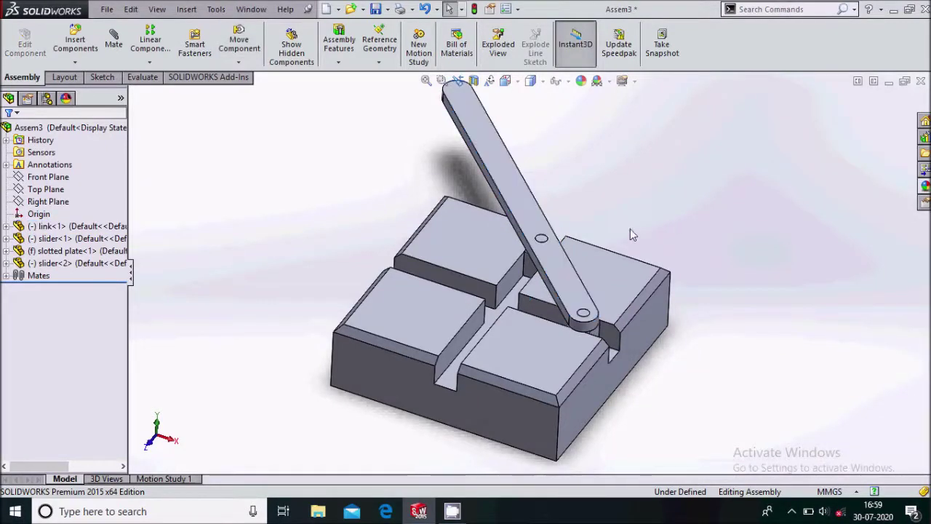
scroll(630, 228, up, 3)
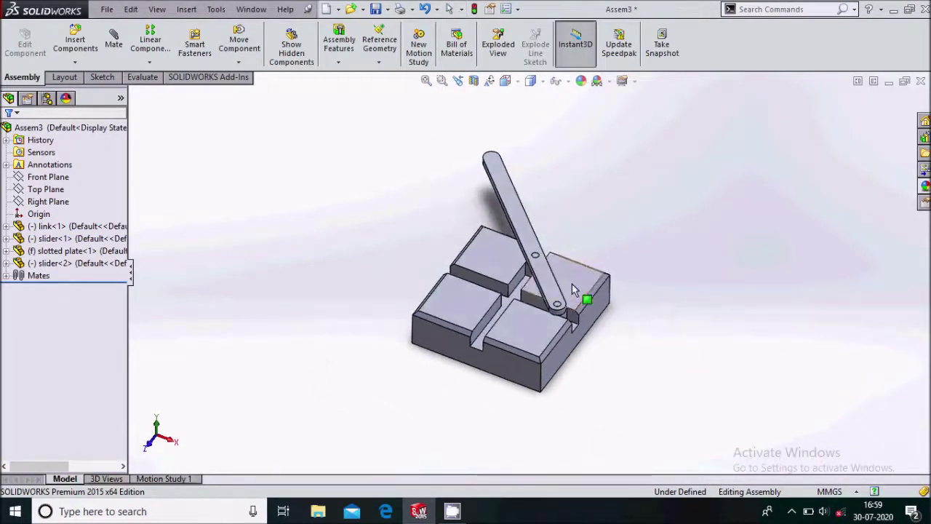
scroll(574, 291, down, 3)
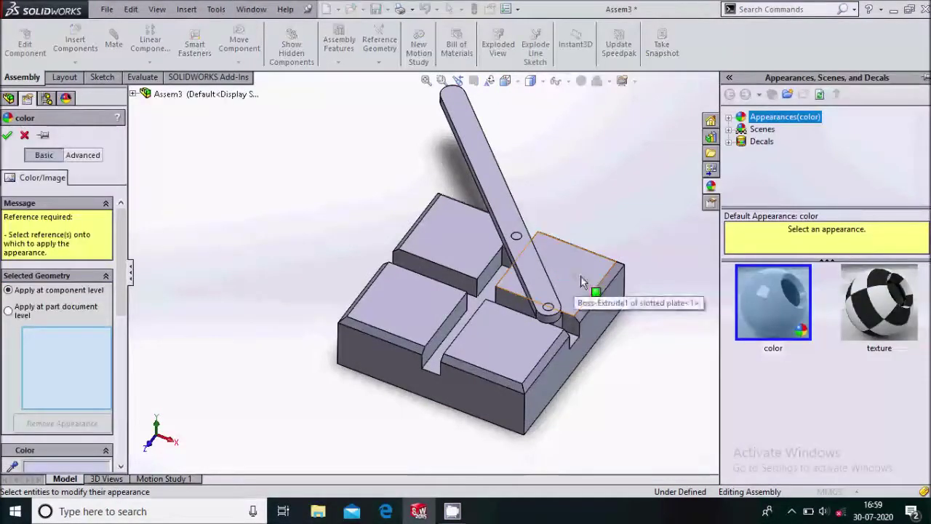
Colour the slotted plate pale cyan
click(404, 313)
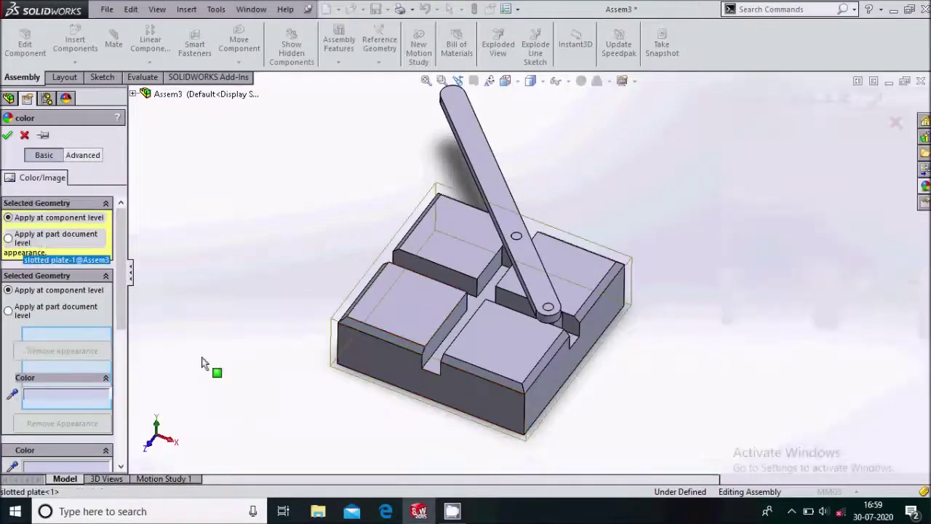
scroll(65, 324, down, 3)
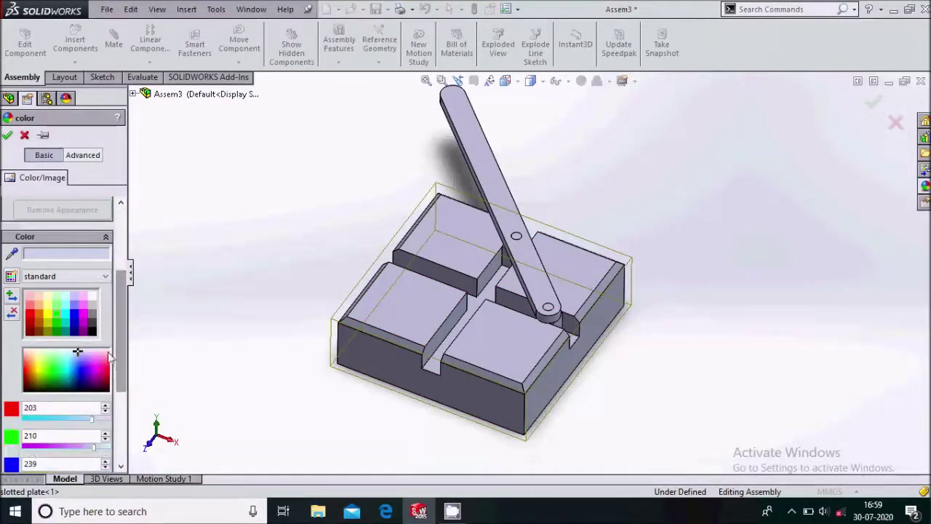
click(65, 307)
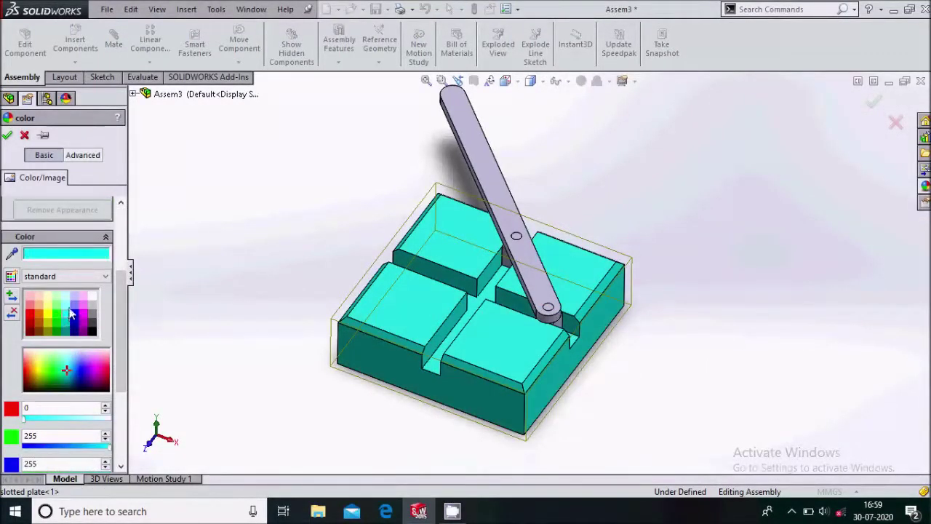
click(65, 303)
click(7, 136)
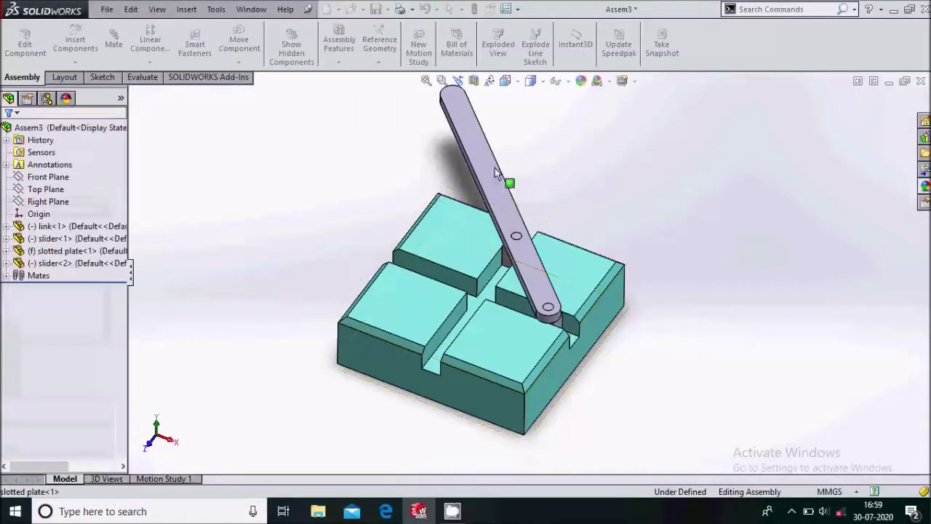
Colour the link light orange
click(530, 270)
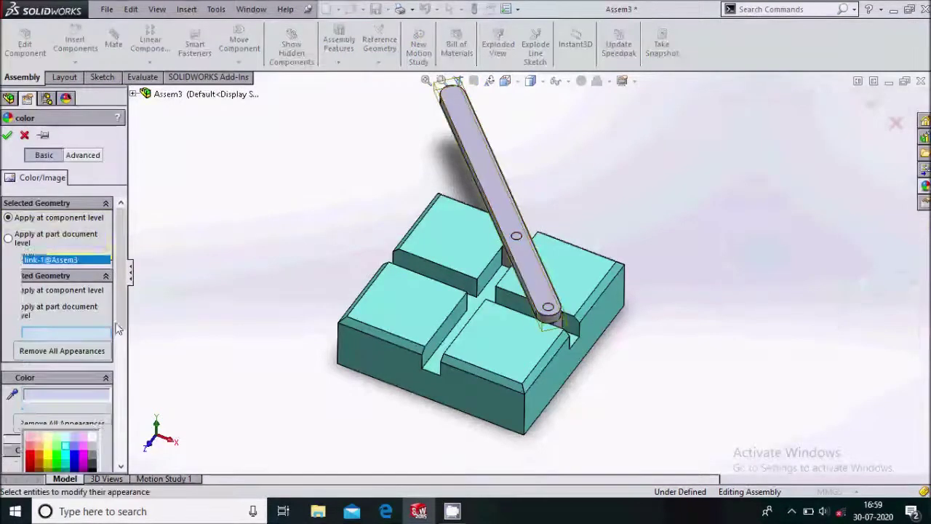
click(38, 402)
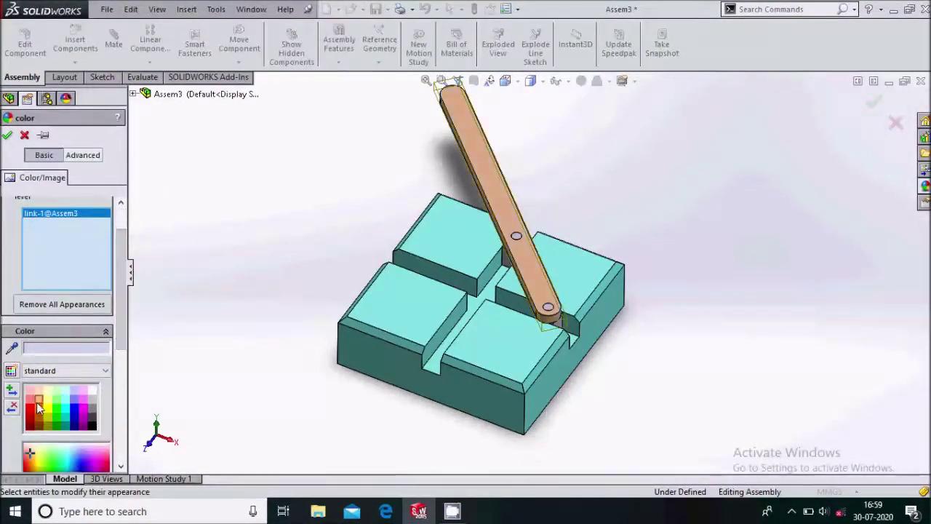
click(8, 135)
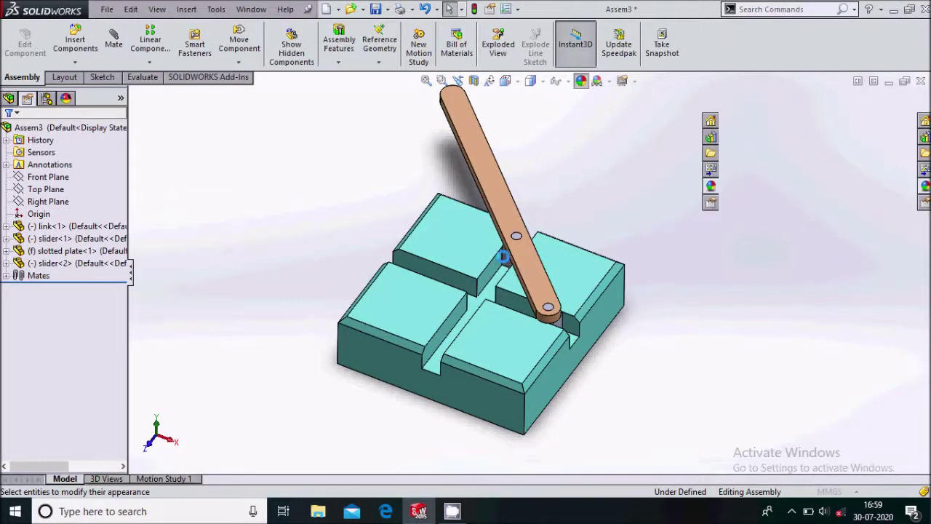
Select both sliders and apply a green appearance to them
scroll(520, 267, down, 3)
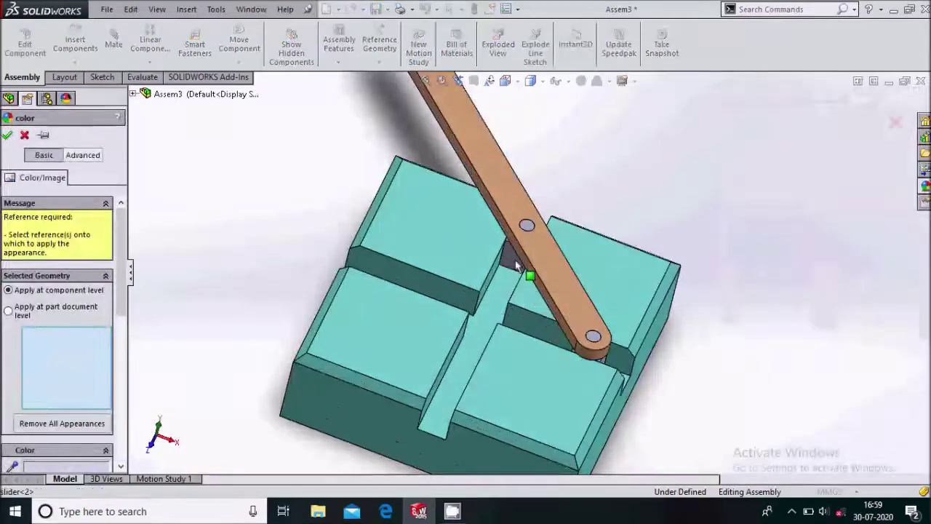
click(514, 267)
scroll(574, 320, up, 2)
middle_drag(578, 328, 584, 326)
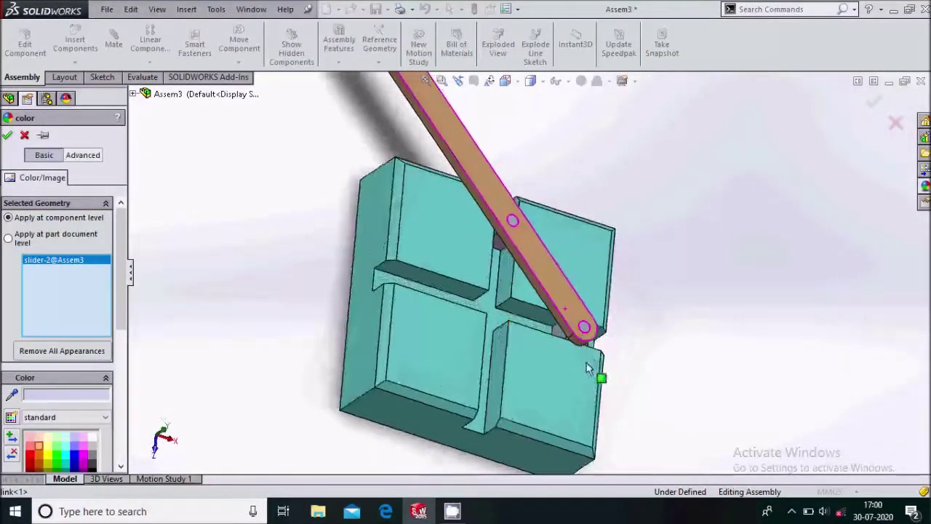
scroll(582, 335, down, 3)
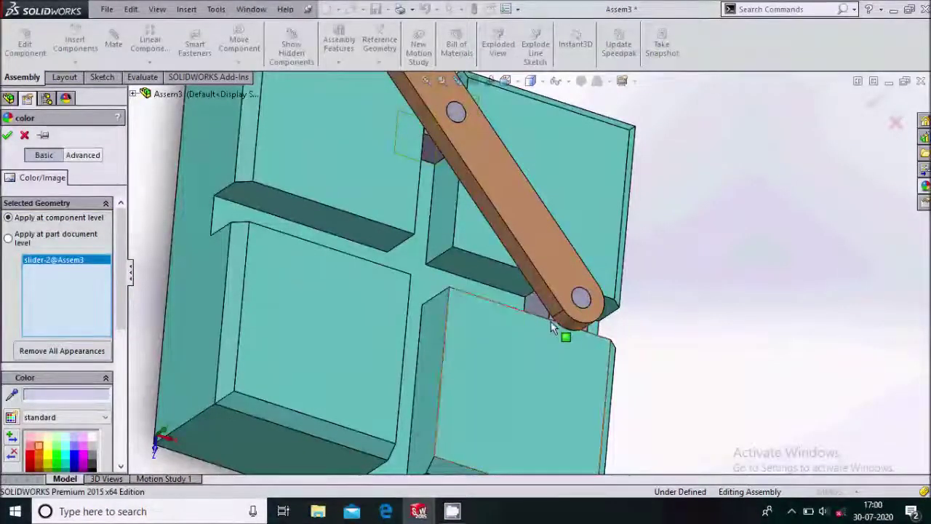
click(571, 329)
scroll(571, 329, up, 2)
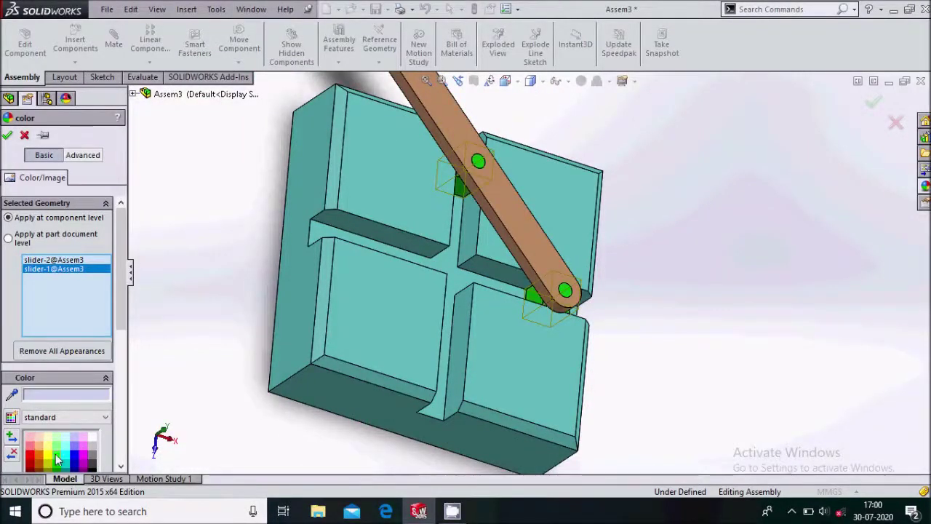
click(7, 134)
scroll(534, 328, up, 3)
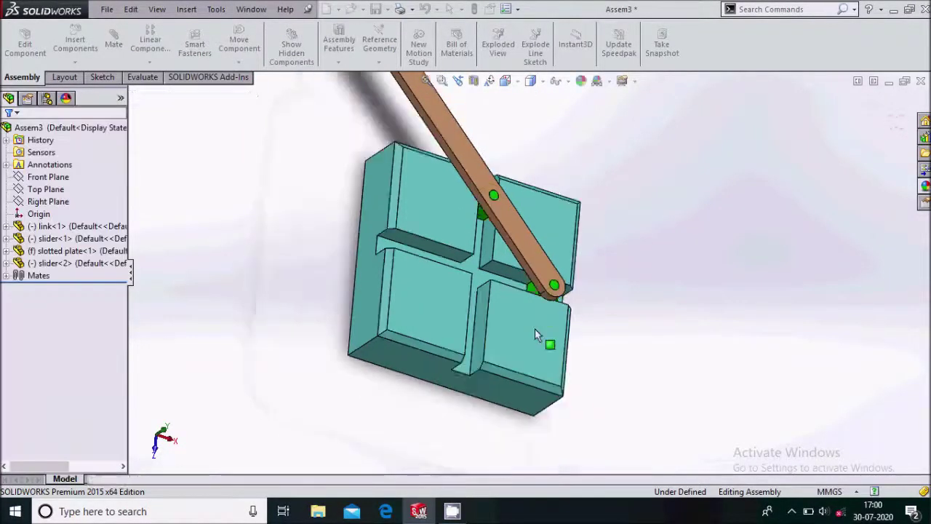
middle_drag(598, 301, 466, 229)
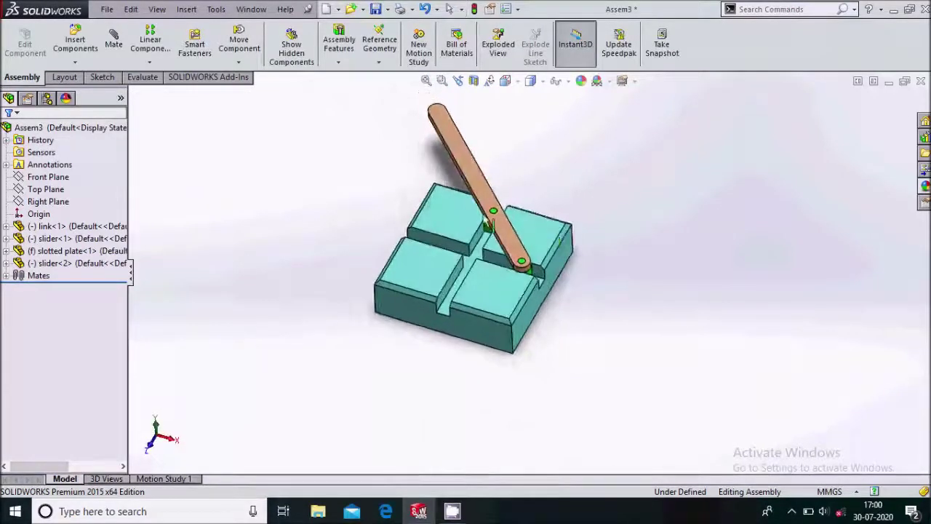
scroll(465, 229, down, 2)
Change Motion Study 3's type from Animation to Basic Motion
scroll(469, 233, up, 3)
scroll(511, 263, down, 2)
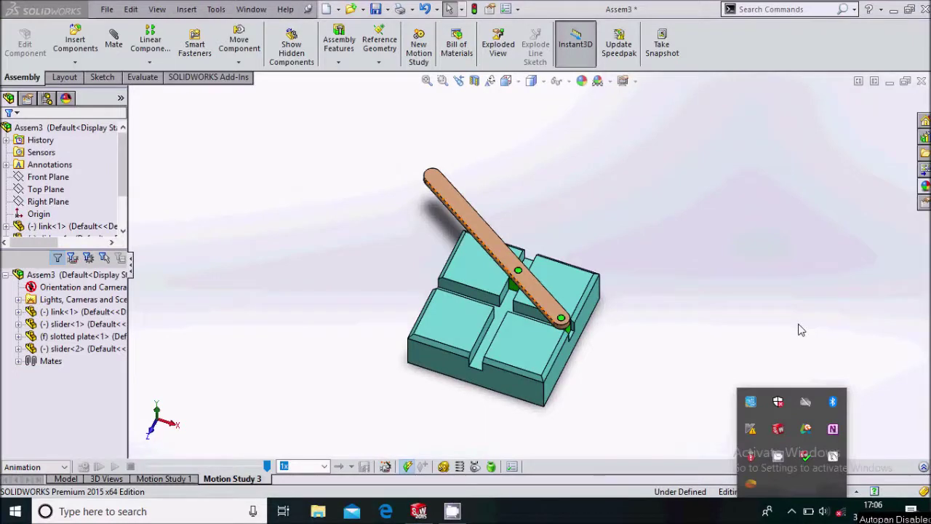
click(798, 325)
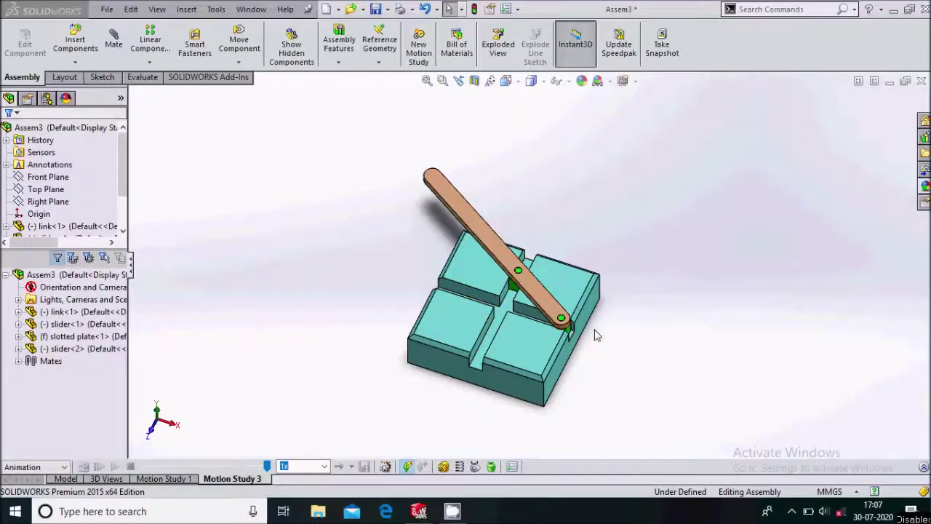
drag(574, 338, 574, 336)
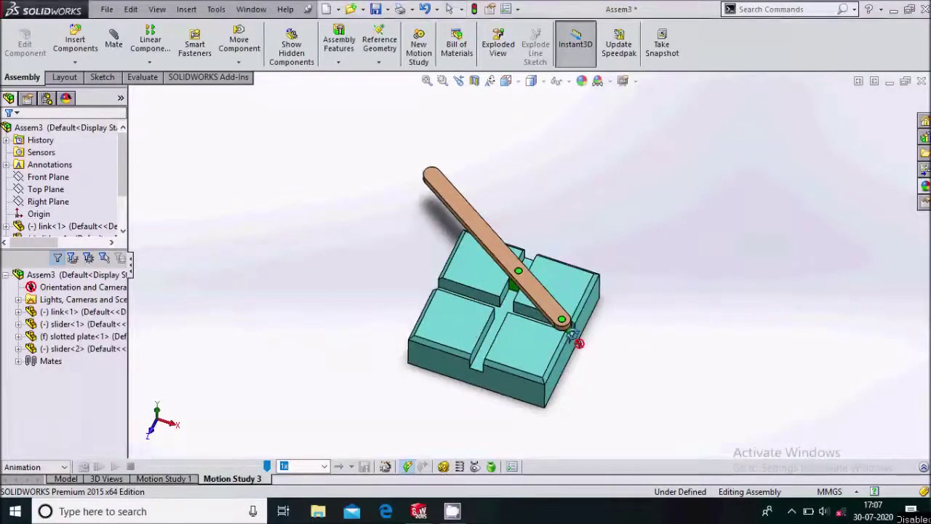
click(64, 467)
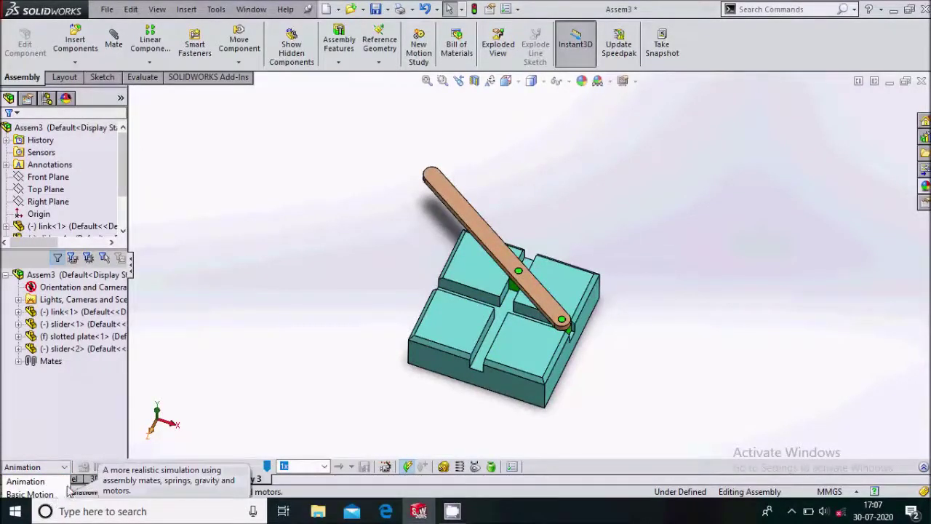
click(44, 495)
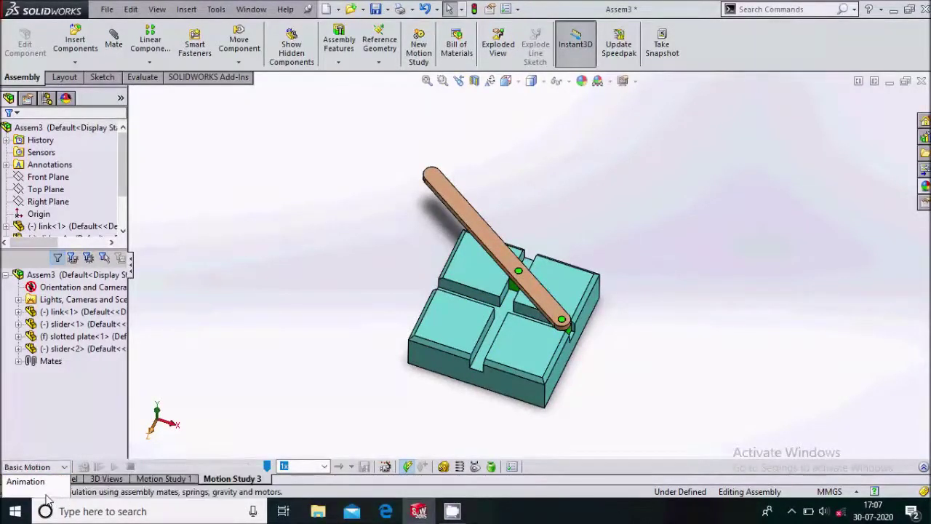
Add solid-body contacts between the slotted plate and each of the two sliders
click(475, 467)
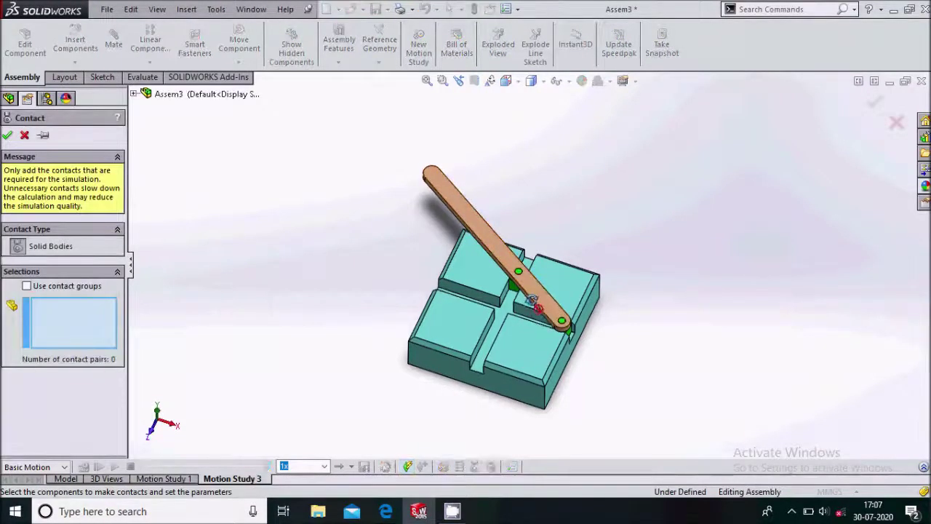
scroll(524, 323, up, 2)
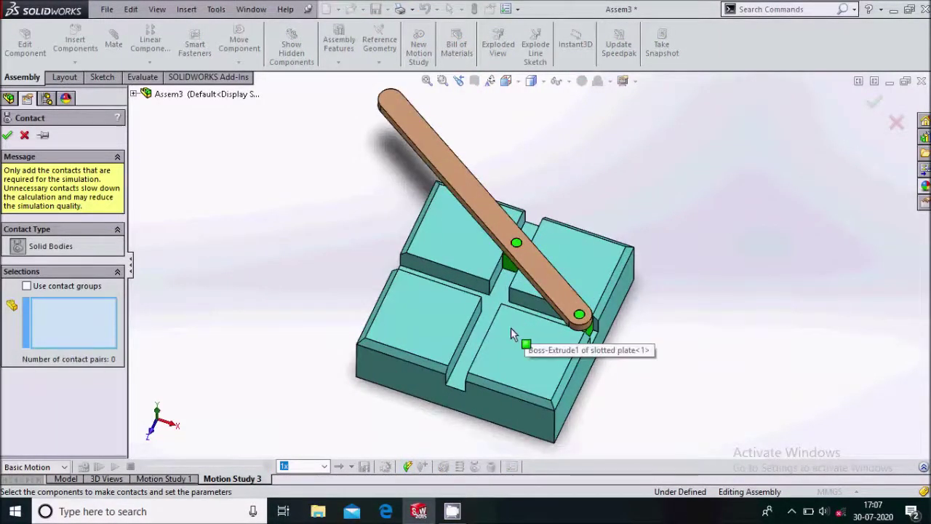
click(510, 327)
scroll(588, 331, down, 3)
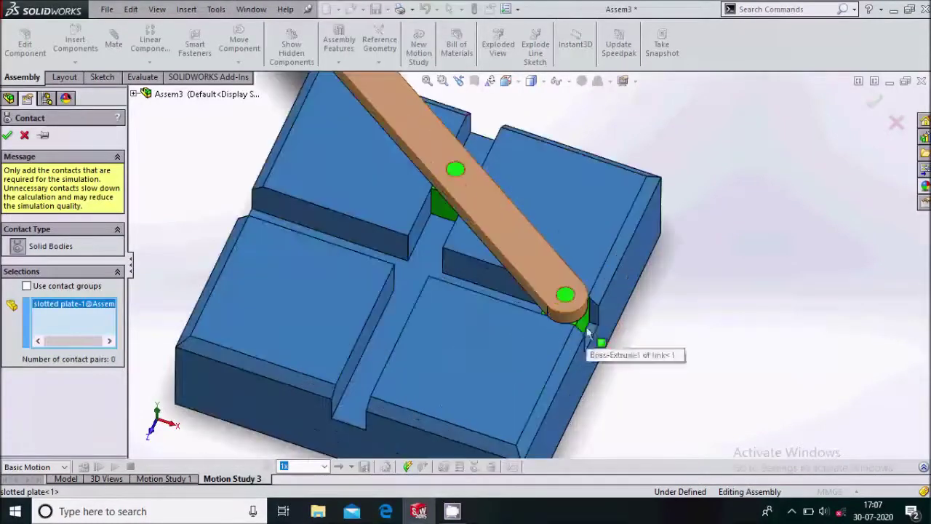
click(581, 321)
scroll(580, 320, up, 2)
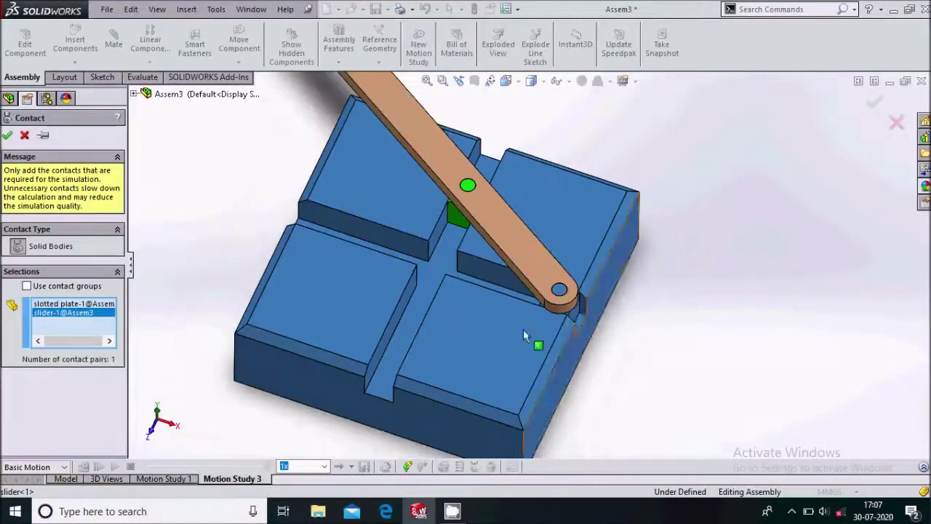
click(8, 135)
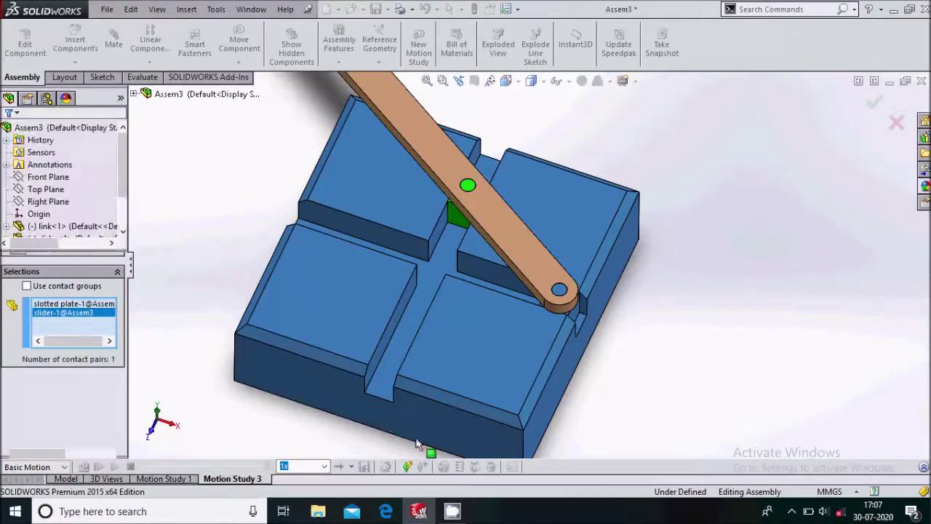
click(475, 466)
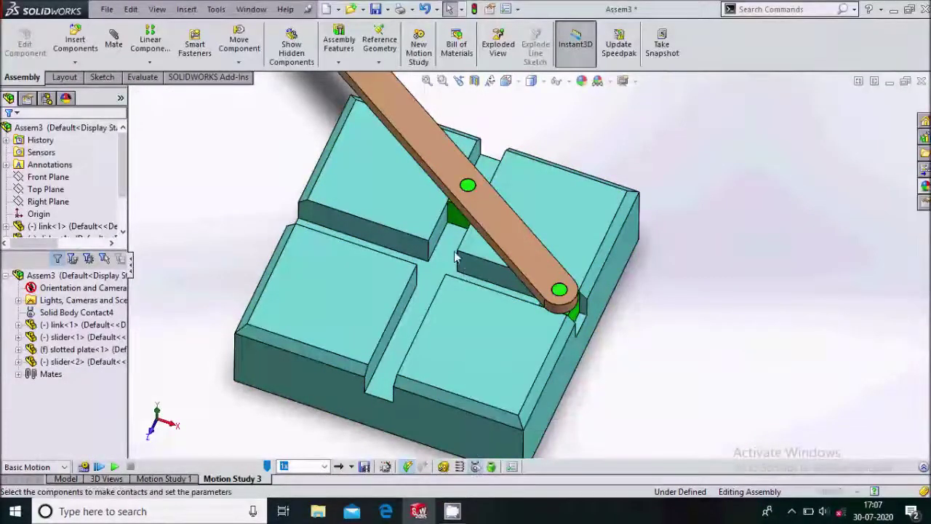
click(415, 211)
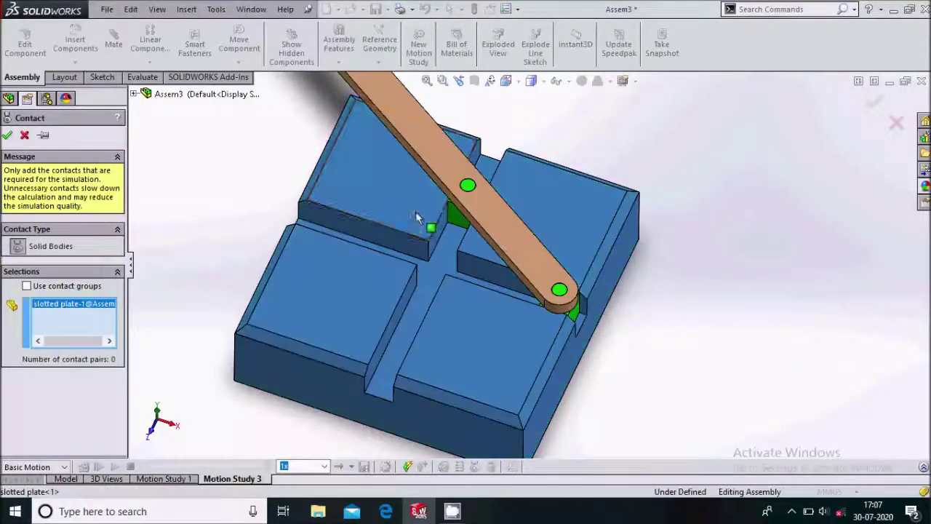
click(457, 213)
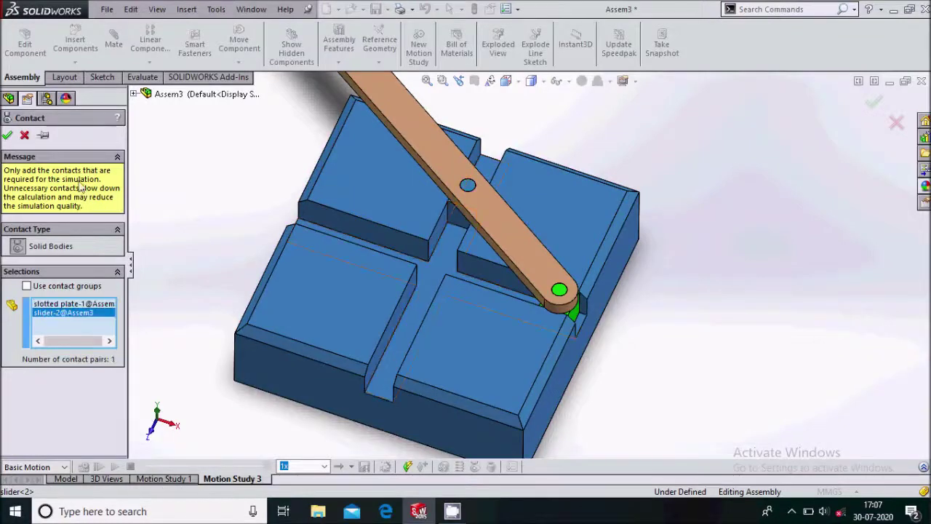
click(8, 135)
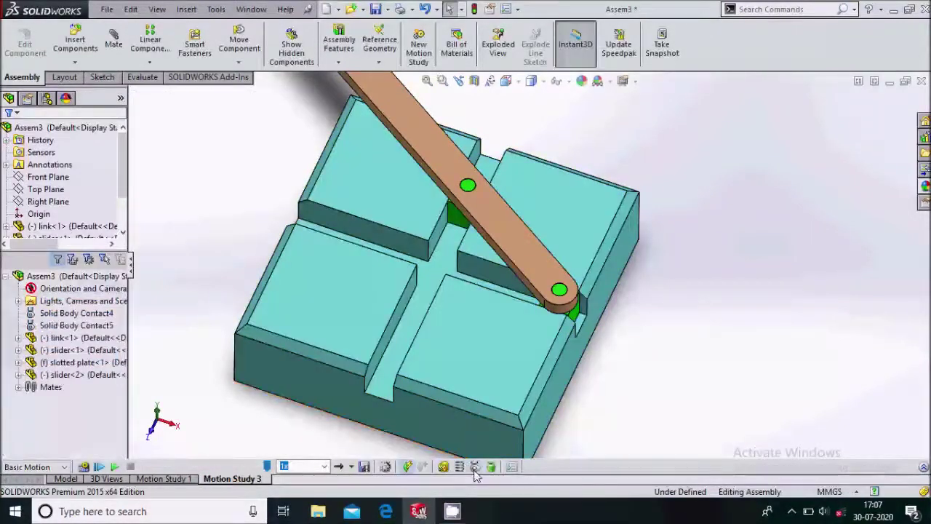
Add a solid-body contact between the link and both sliders
click(478, 466)
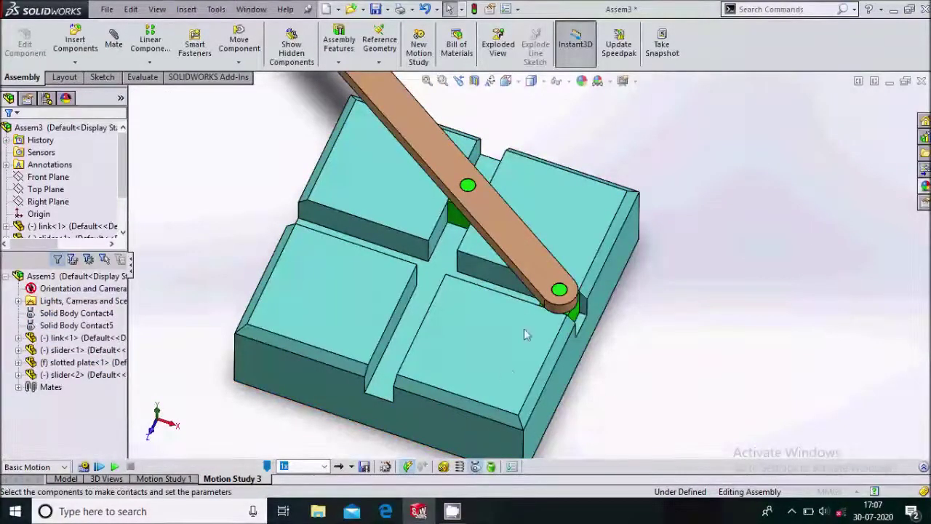
click(556, 291)
scroll(565, 303, down, 2)
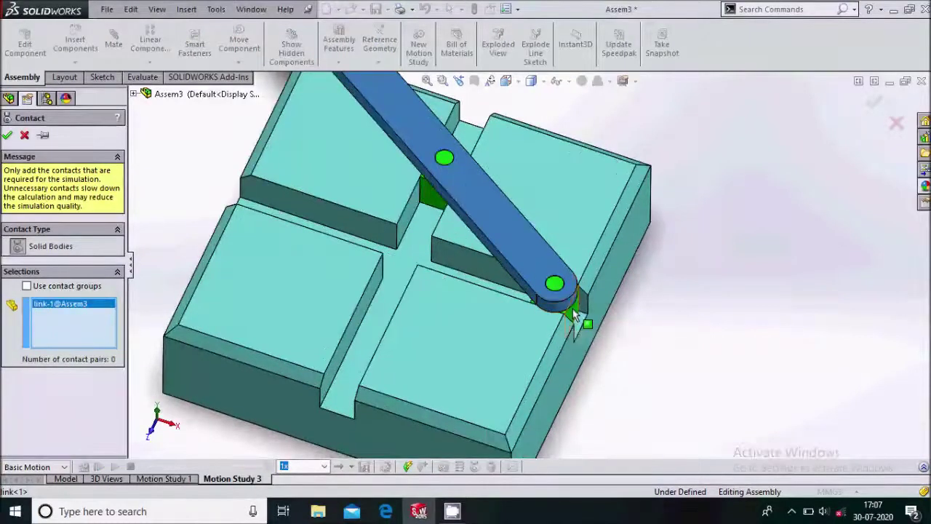
click(573, 310)
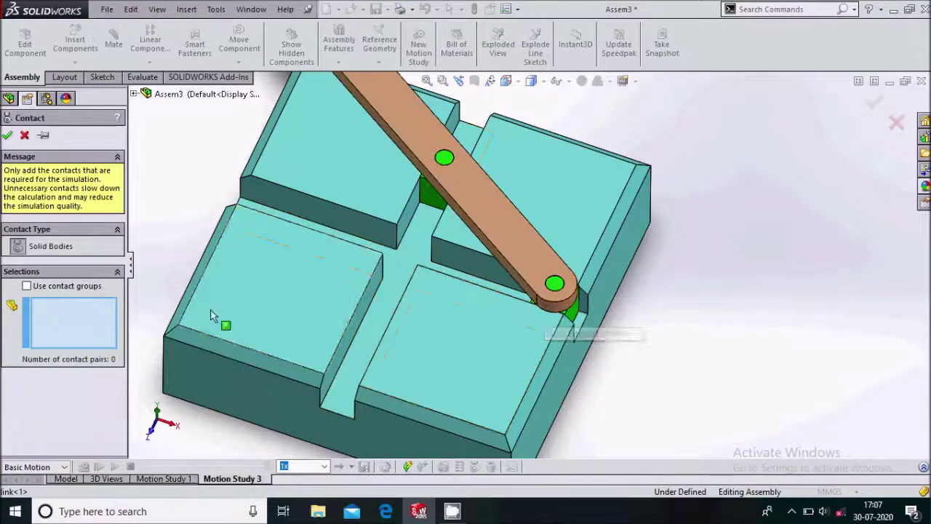
right_click(82, 323)
click(109, 324)
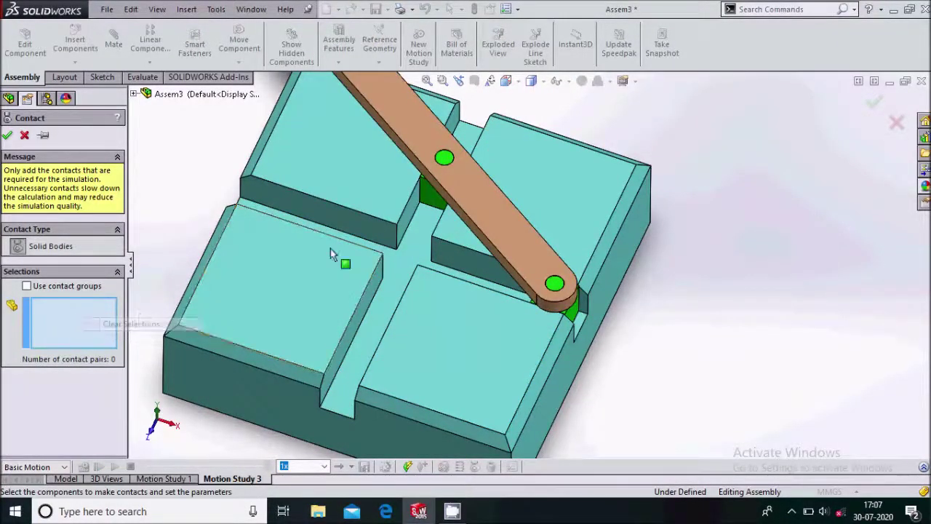
click(468, 197)
middle_drag(468, 197, 430, 193)
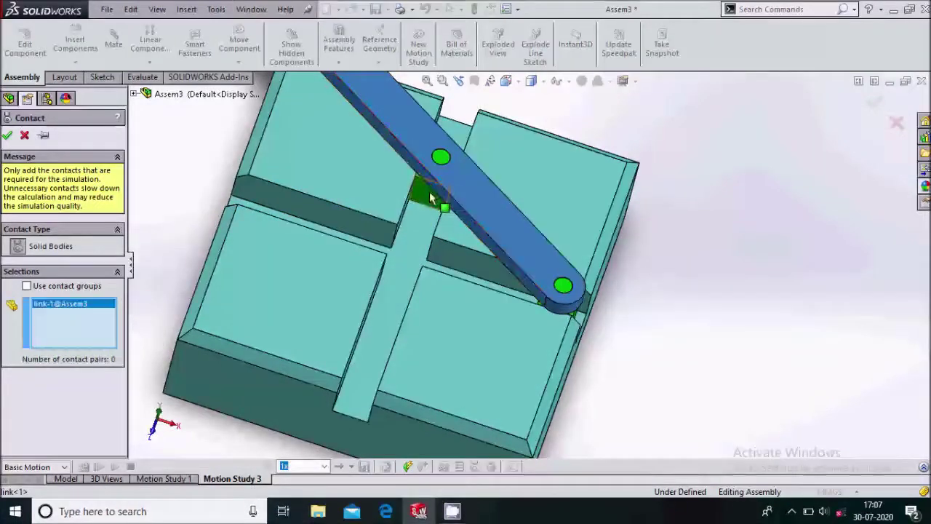
click(430, 198)
middle_drag(586, 314, 573, 309)
click(591, 318)
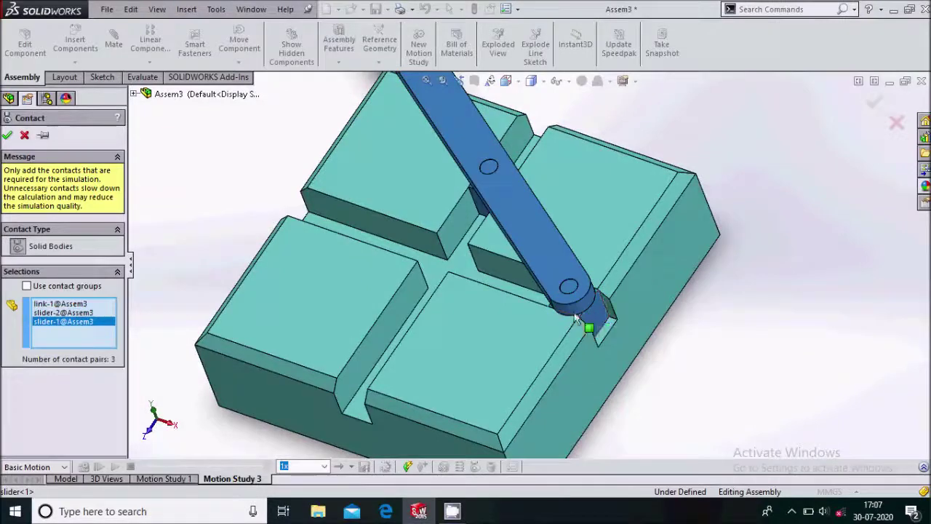
click(7, 136)
scroll(462, 264, up, 4)
middle_drag(463, 264, 523, 268)
Add a constant-speed 15 RPM rotary motor on the link face
scroll(524, 267, down, 2)
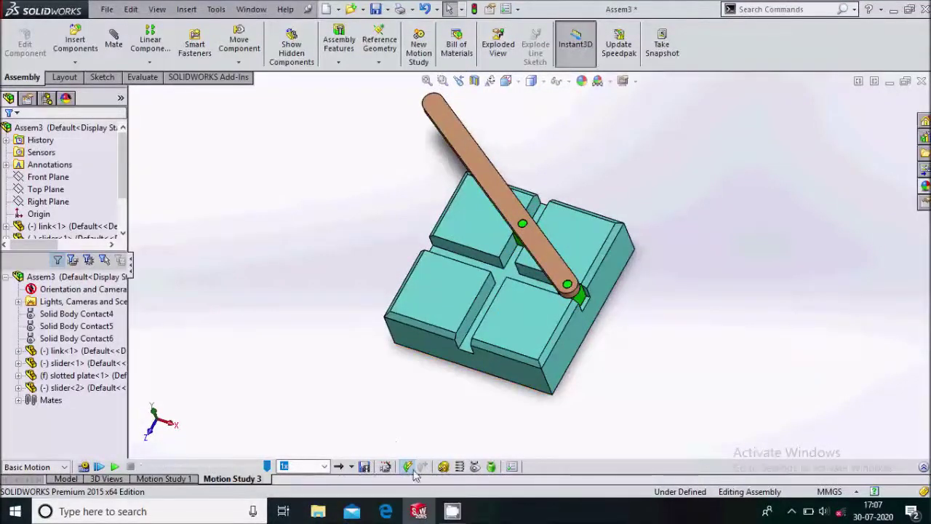
click(490, 188)
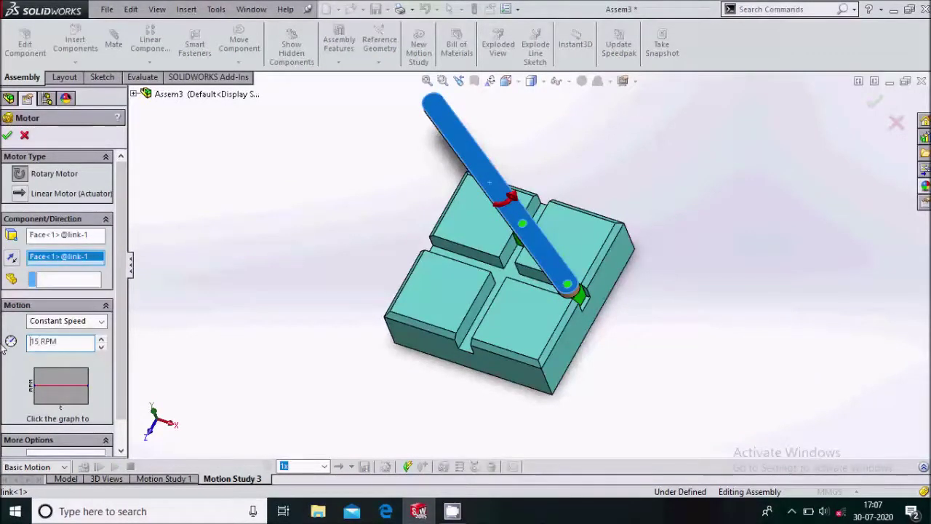
click(7, 136)
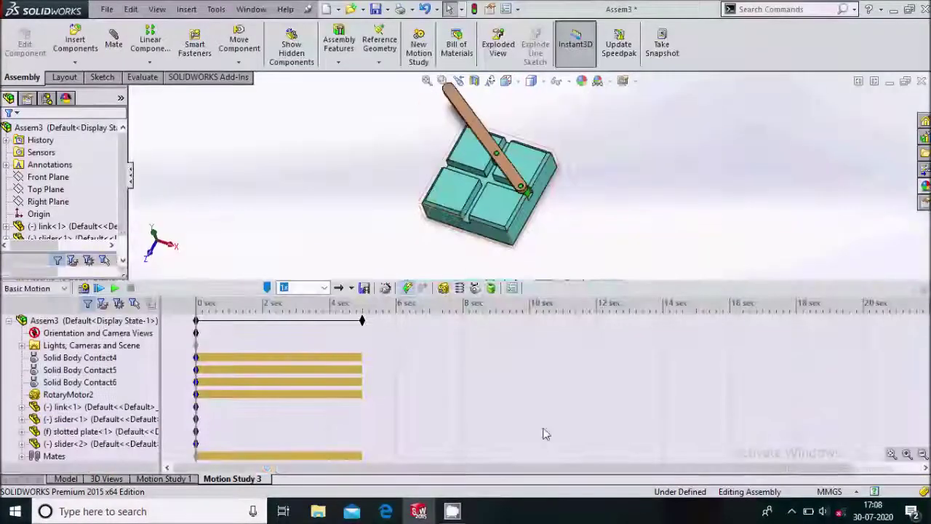
Lengthen the motion study to 12 seconds and collapse the timeline
drag(361, 320, 534, 329)
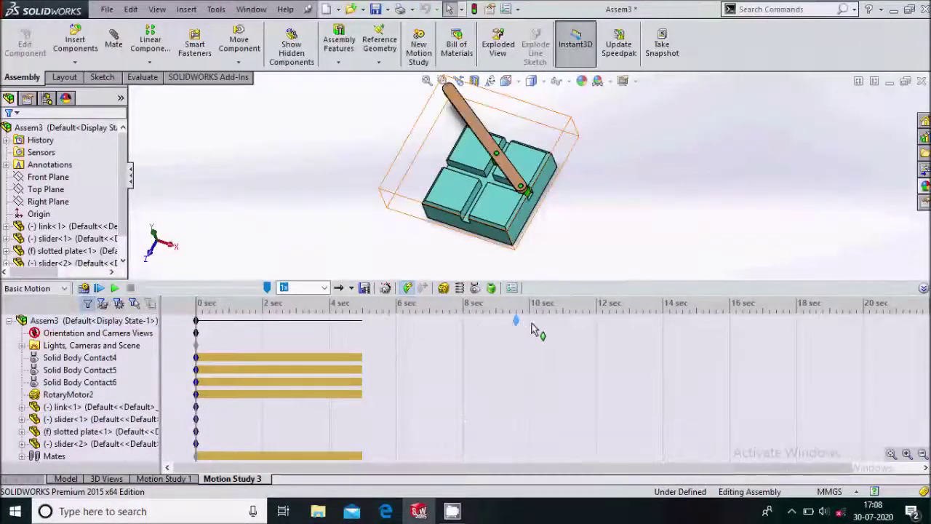
drag(592, 331, 595, 331)
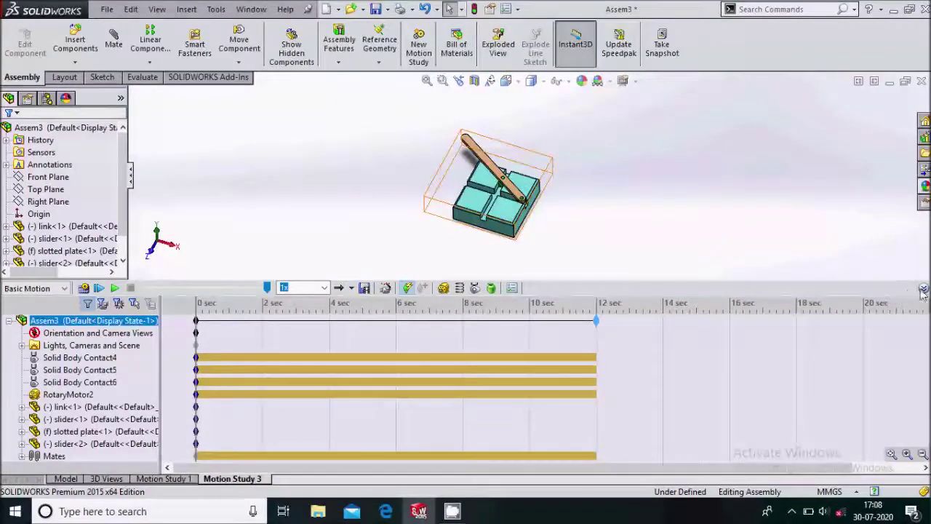
click(922, 290)
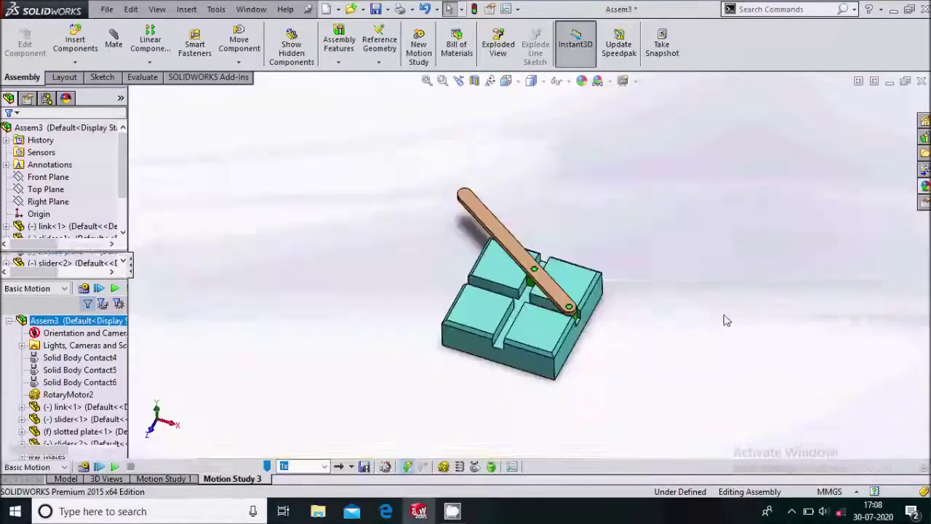
Calculate Motion Study 3, dismiss the warning and play the animation
click(84, 466)
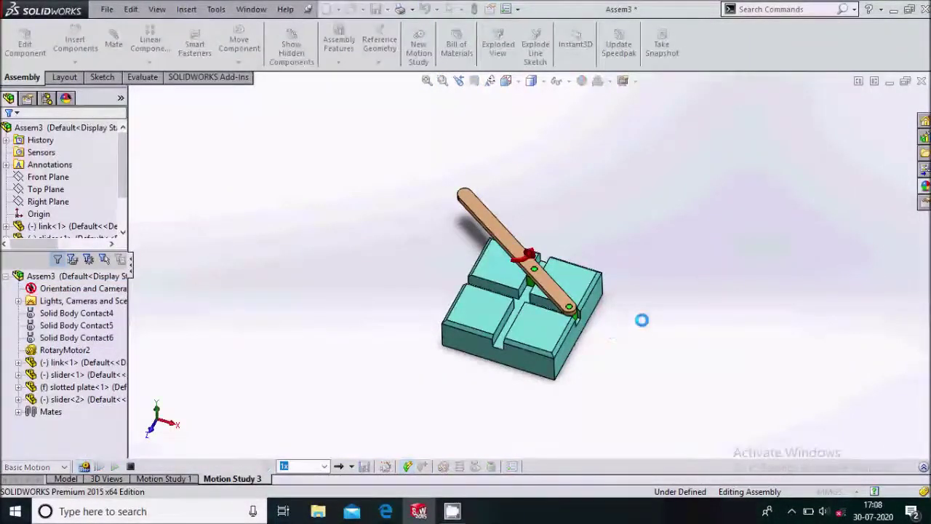
click(551, 266)
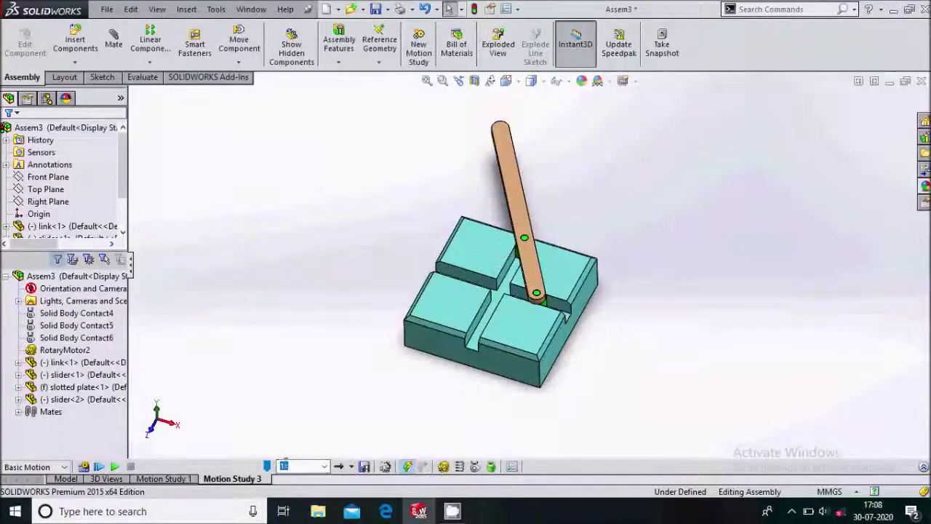
click(97, 467)
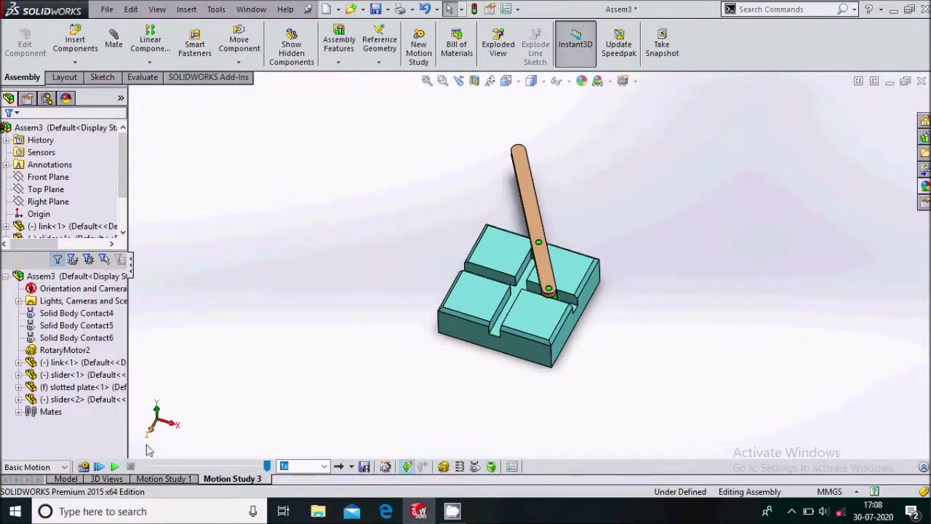
Replay the motion and orbit the view as the link swings and the sliders glide
click(106, 467)
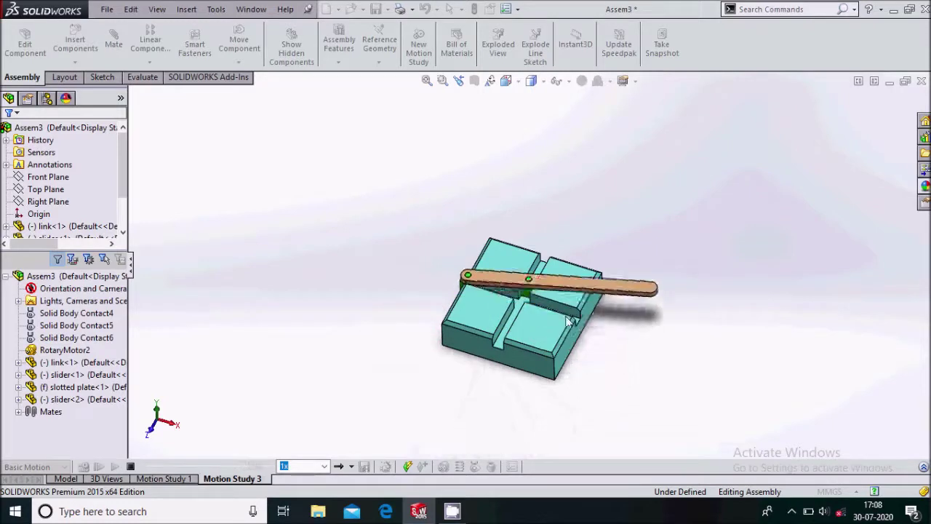
middle_drag(560, 341, 594, 304)
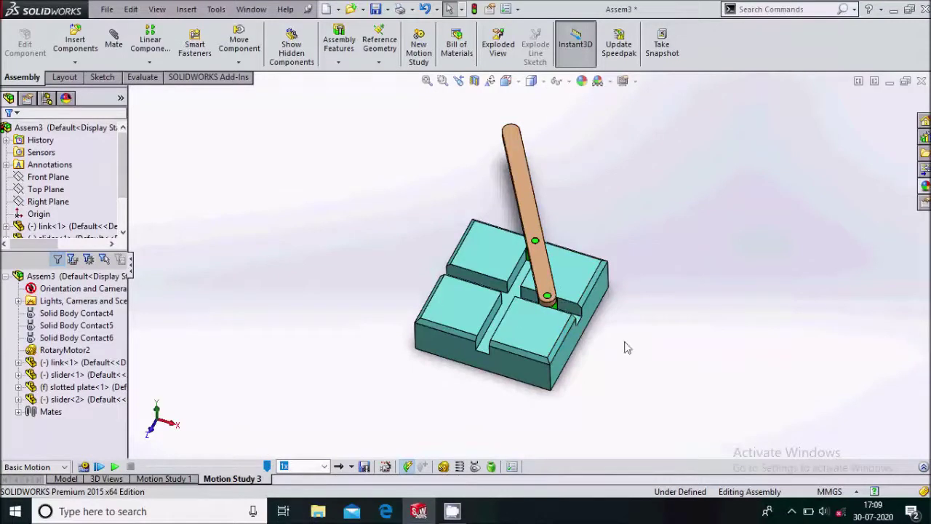
click(789, 511)
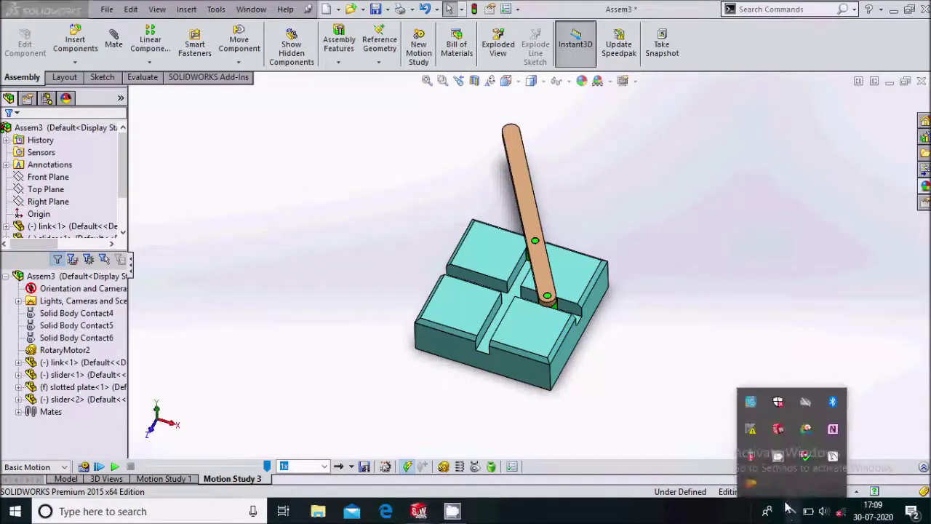